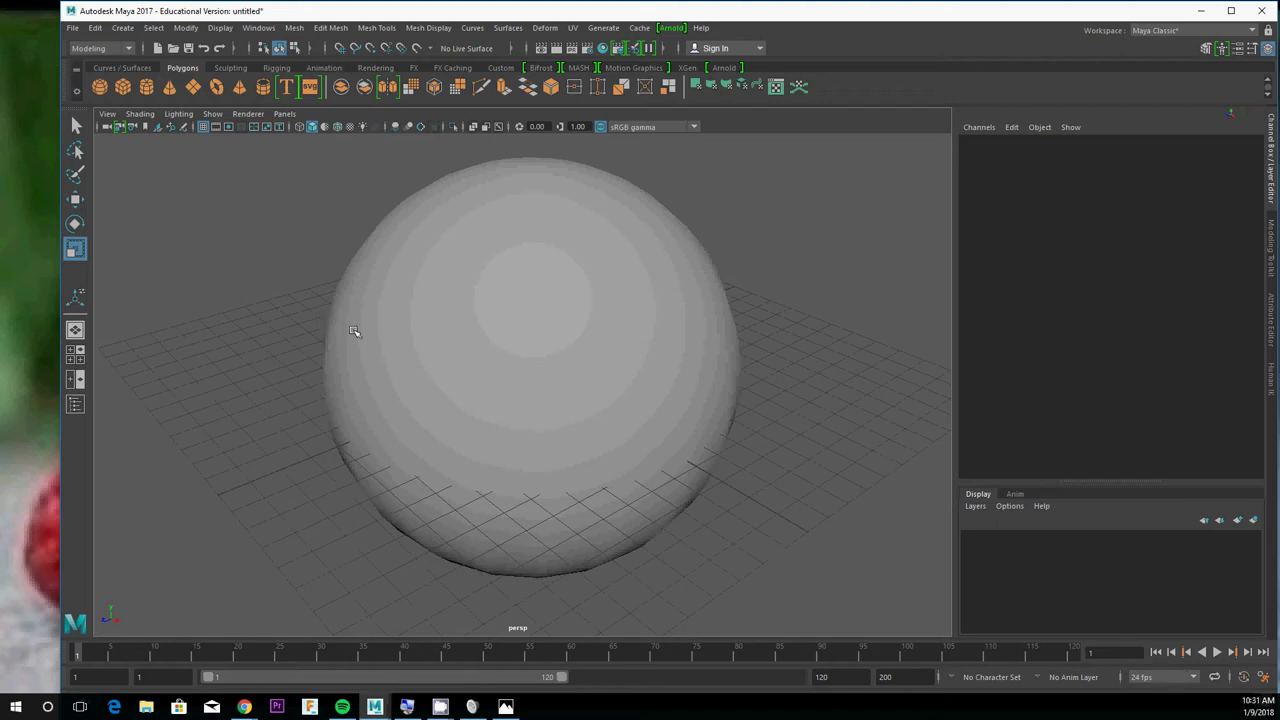
- Select the polygon sphere and examine the straight edge segments along its silhouette up close
click(531, 264)
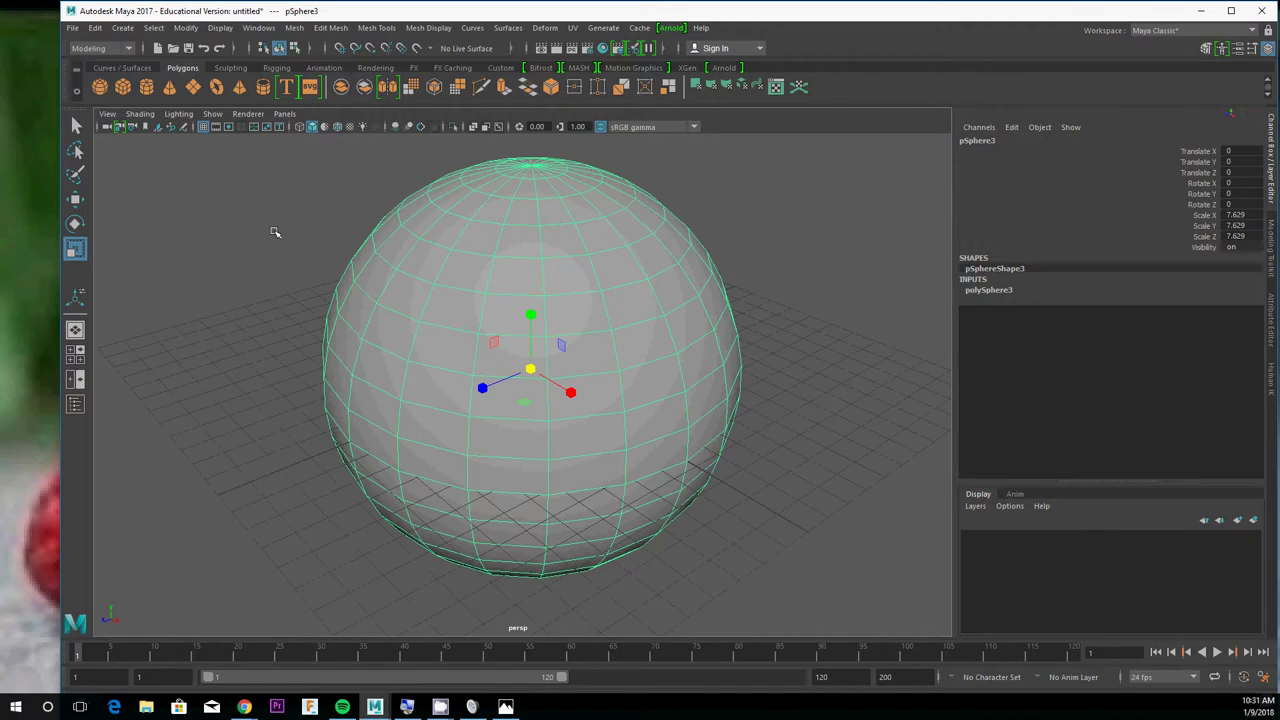
scroll(275, 232, up, 2)
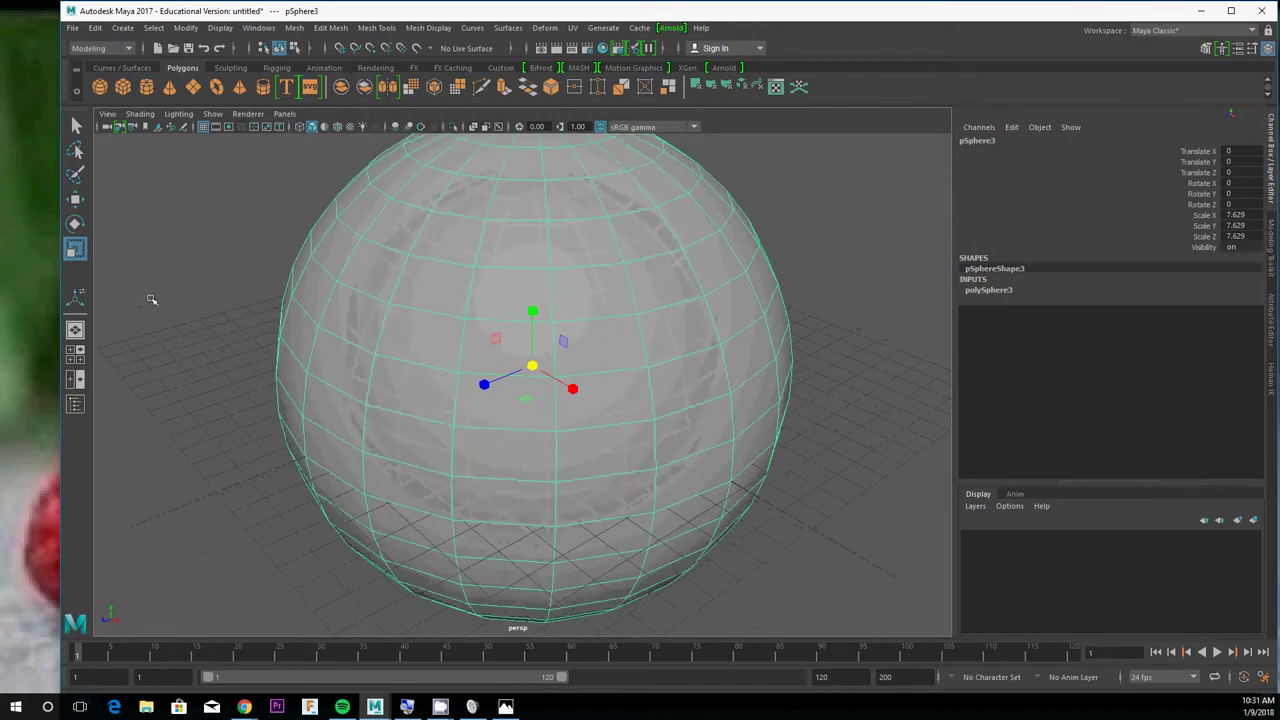
scroll(286, 306, up, 3)
alt+drag(286, 306, 427, 359)
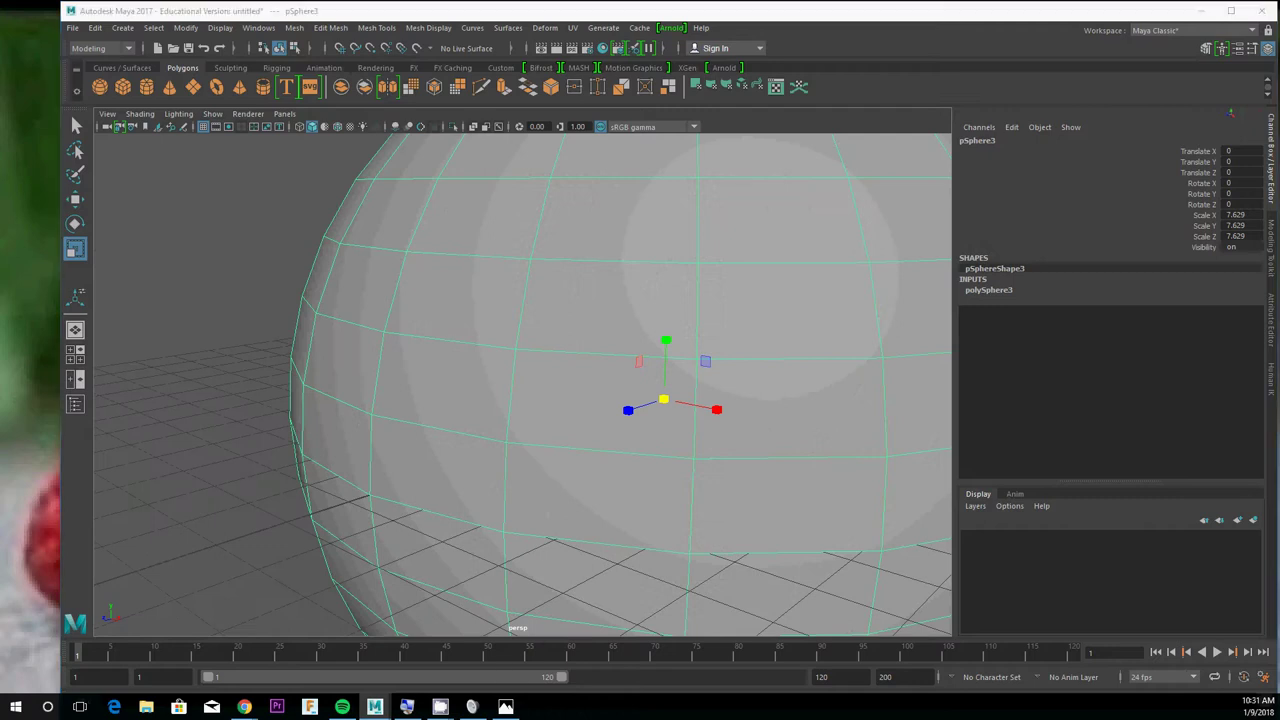
- Switch to Chrome to examine the 2x^3 graph's curve up close, and return to Maya
drag(0, 62, 1200, 2)
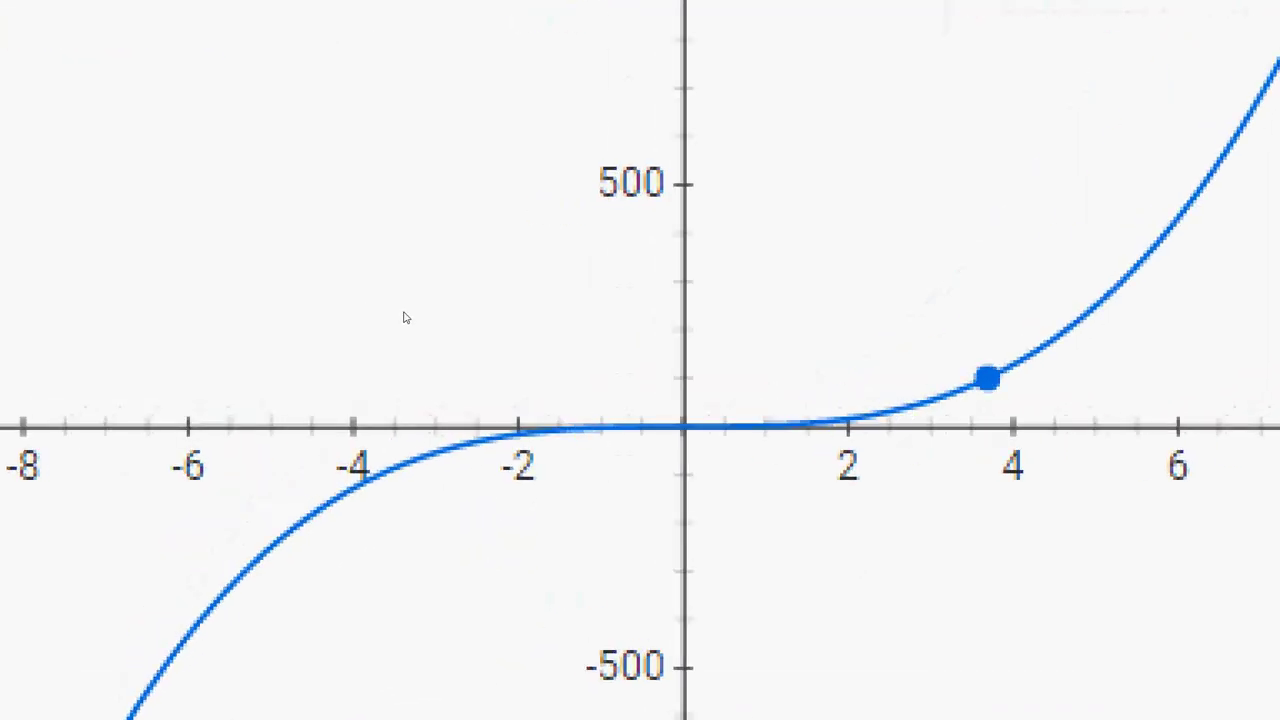
scroll(427, 306, up, 2)
scroll(429, 309, up, 5)
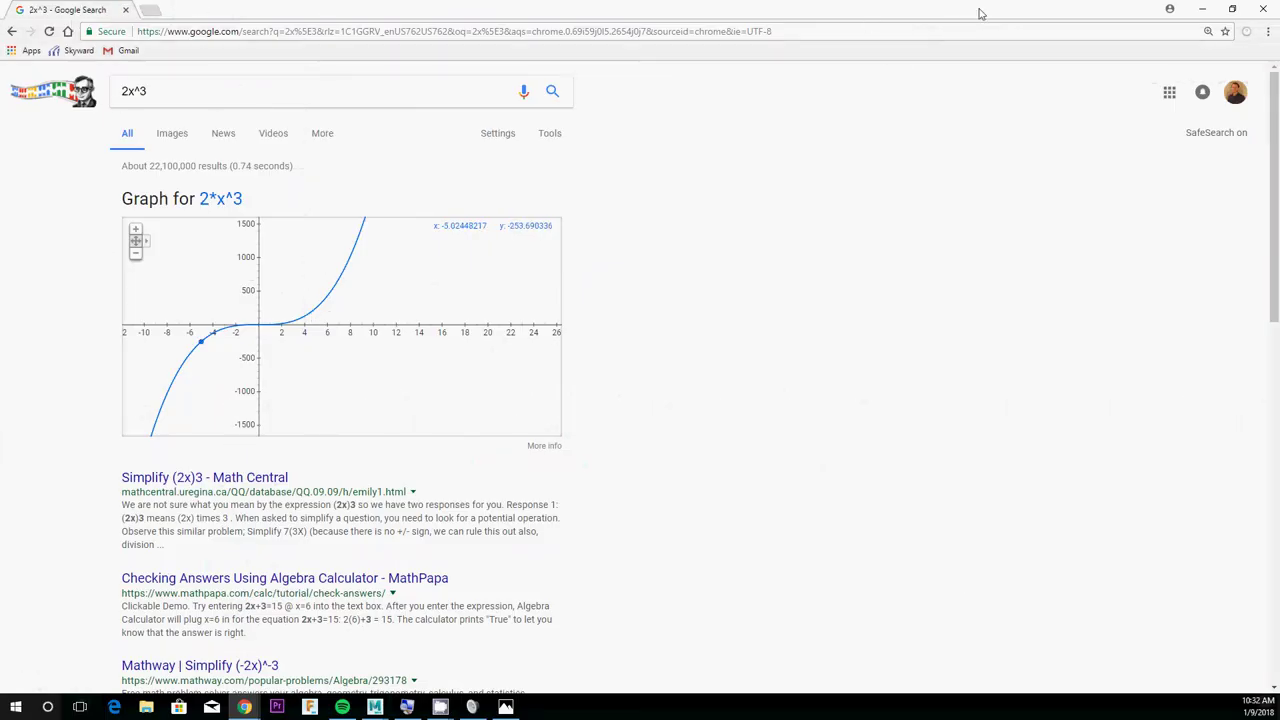
click(1202, 8)
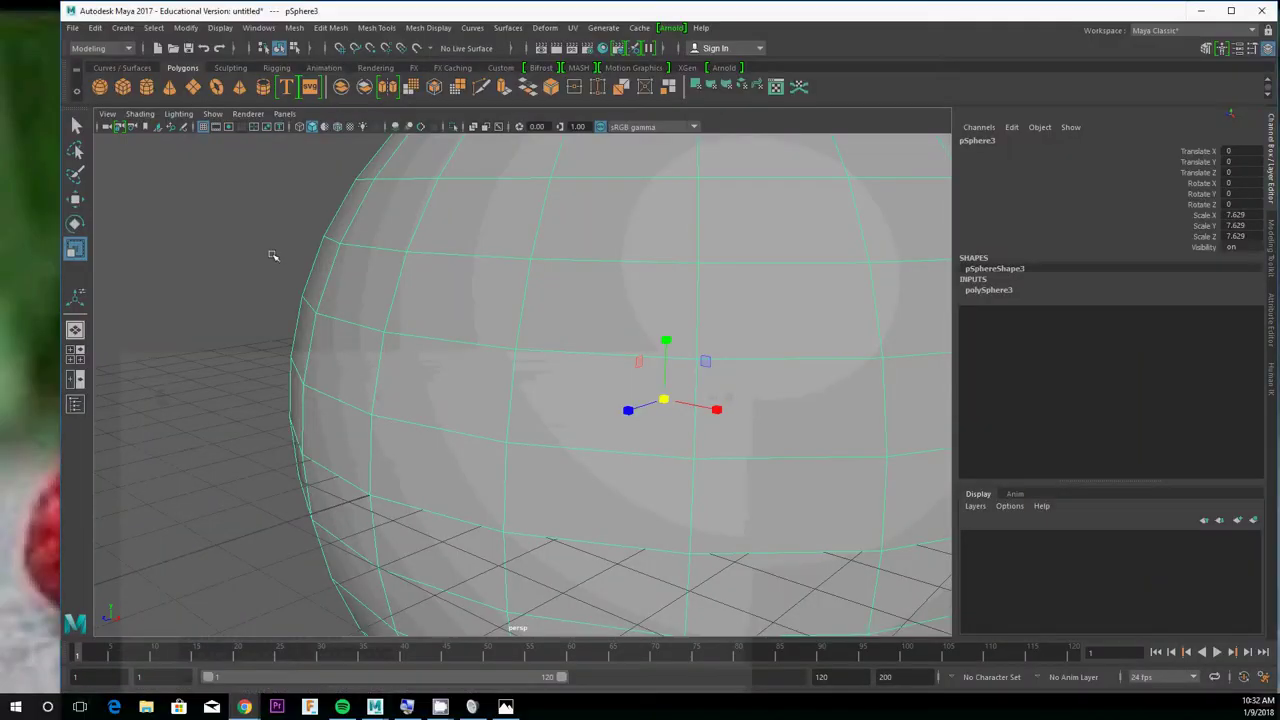
- Inspect the sphere's flat polygon faces and edges from very close range
click(278, 258)
click(453, 287)
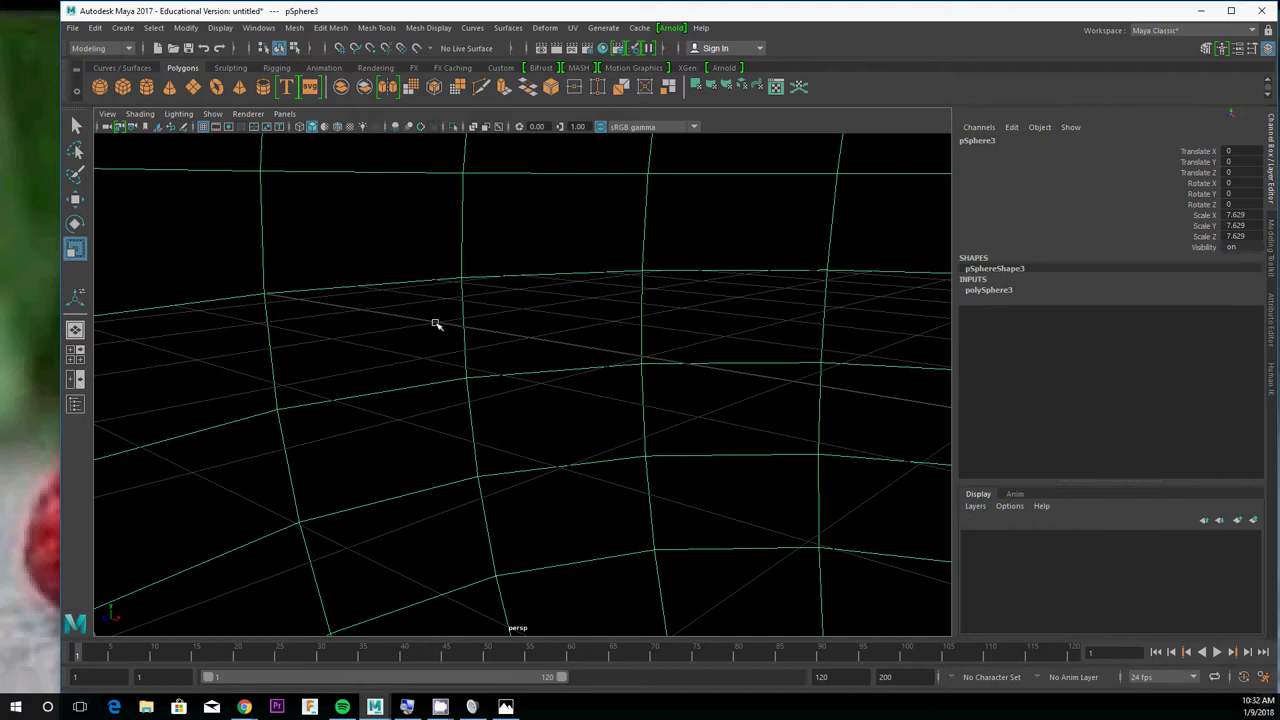
scroll(435, 323, up, 3)
scroll(436, 323, down, 4)
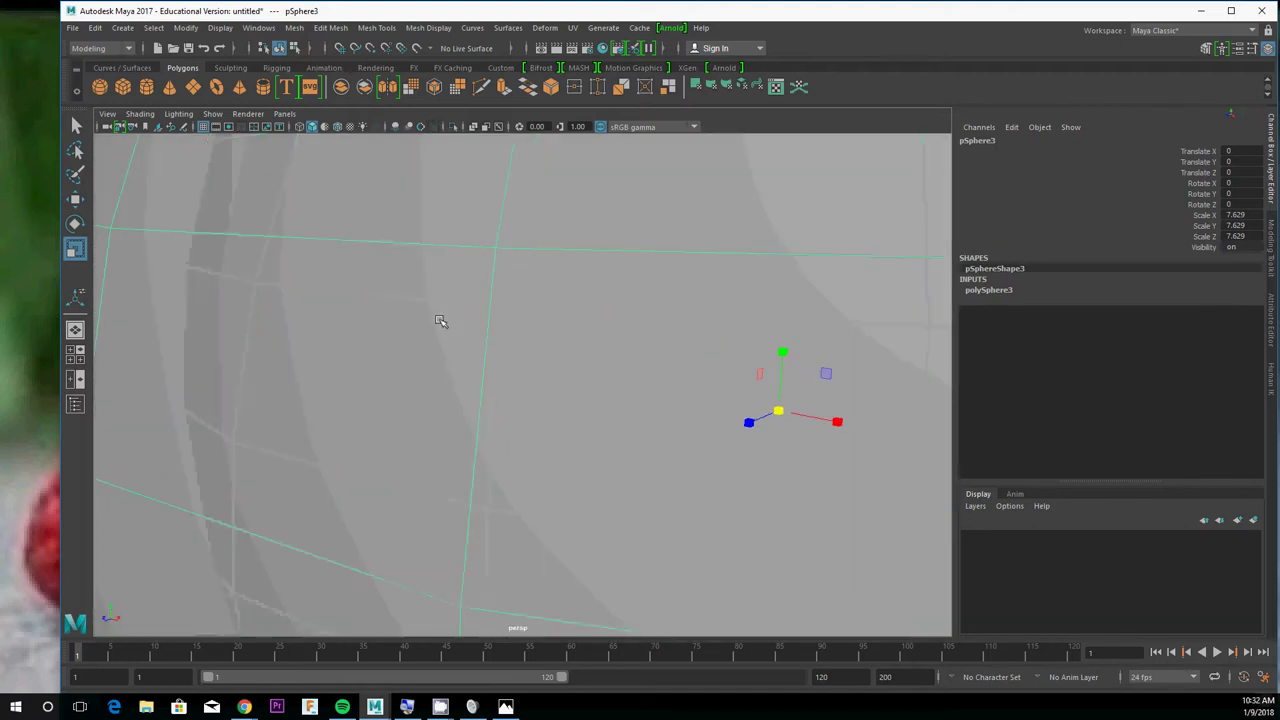
scroll(417, 399, down, 1)
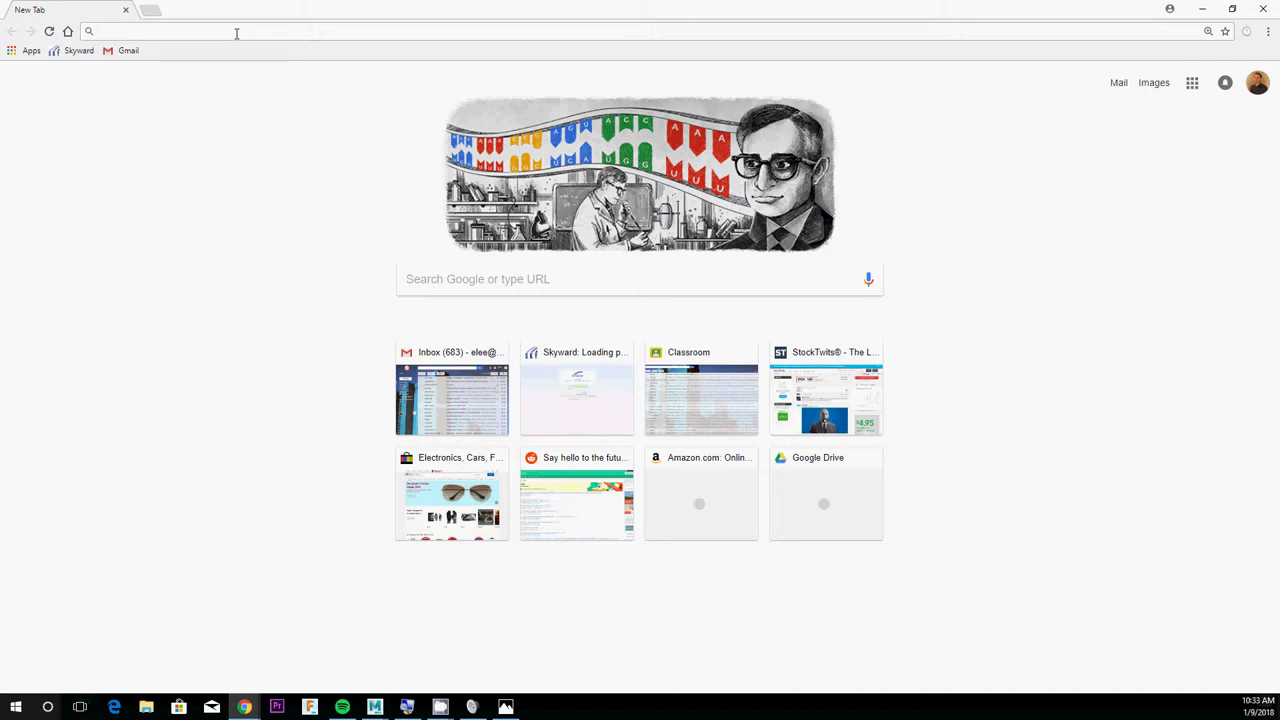
- Search Google for "final fantasy xv polygon count"
text(final fa)
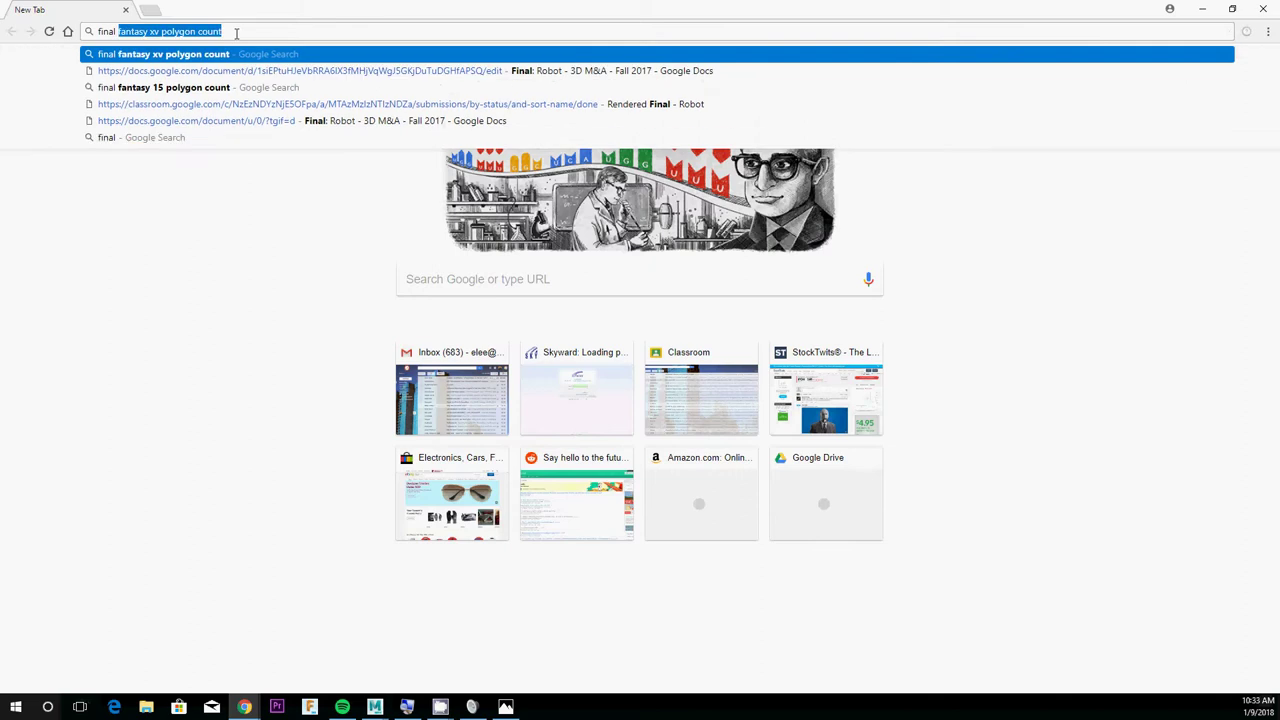
text(n)
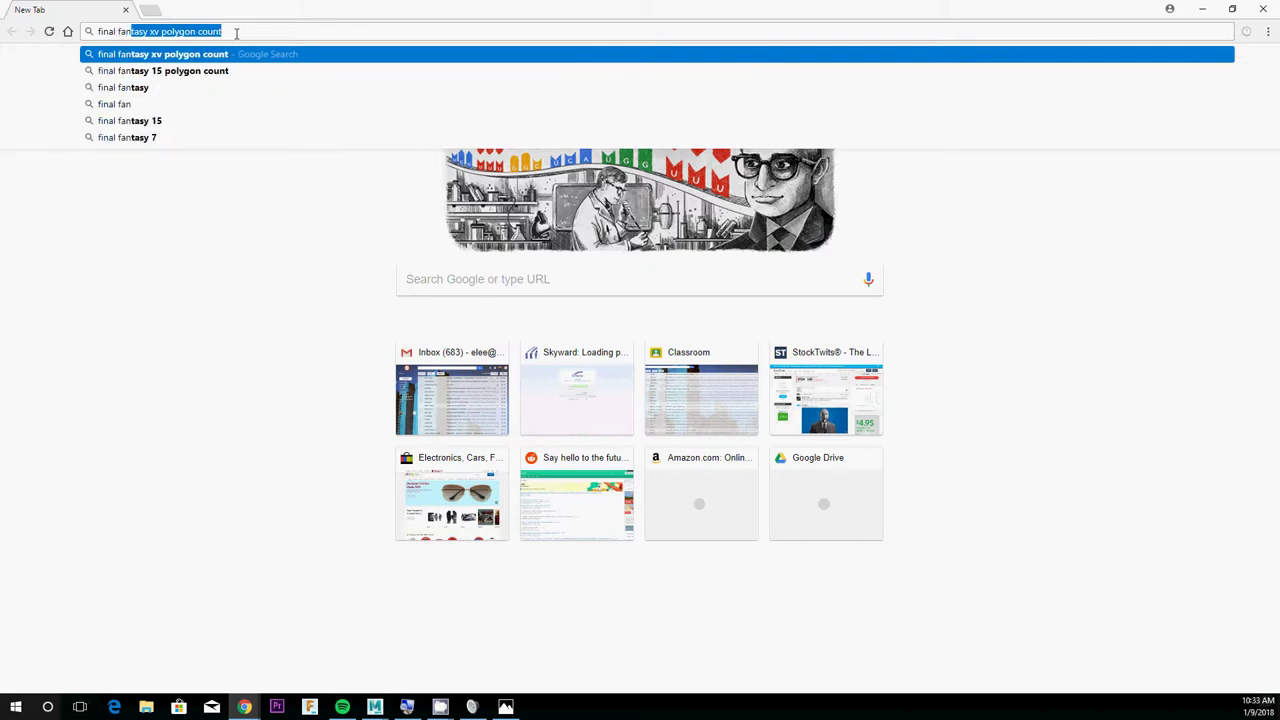
key(Return)
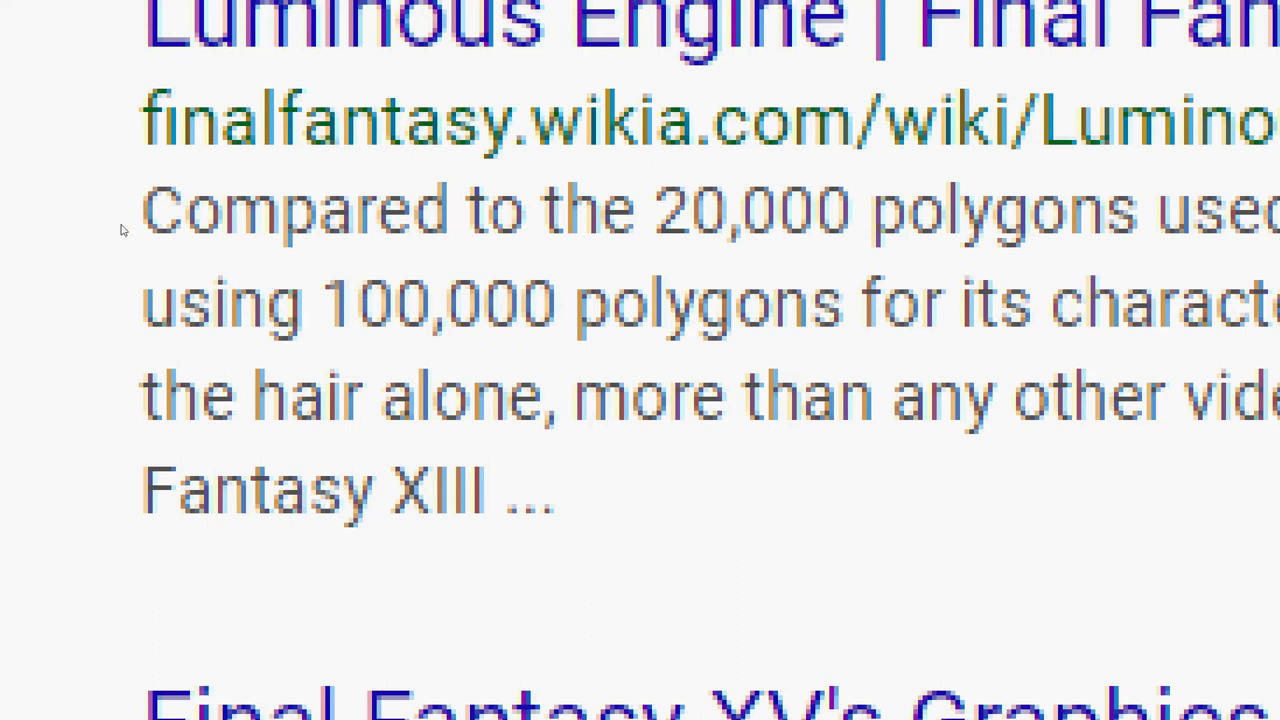
- Highlight the Final Fantasy XIII and XV character polygon counts in the Luminous Engine result, and return to Maya
drag(121, 230, 1279, 210)
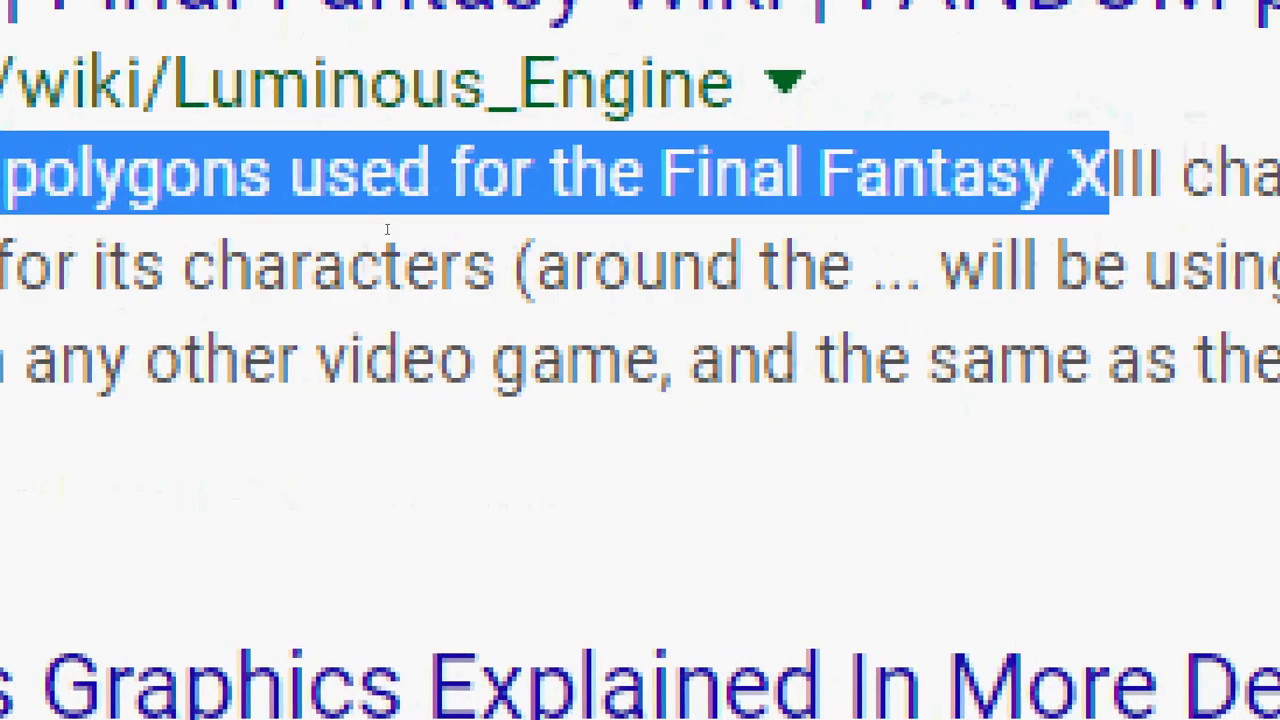
drag(1109, 172, 1161, 172)
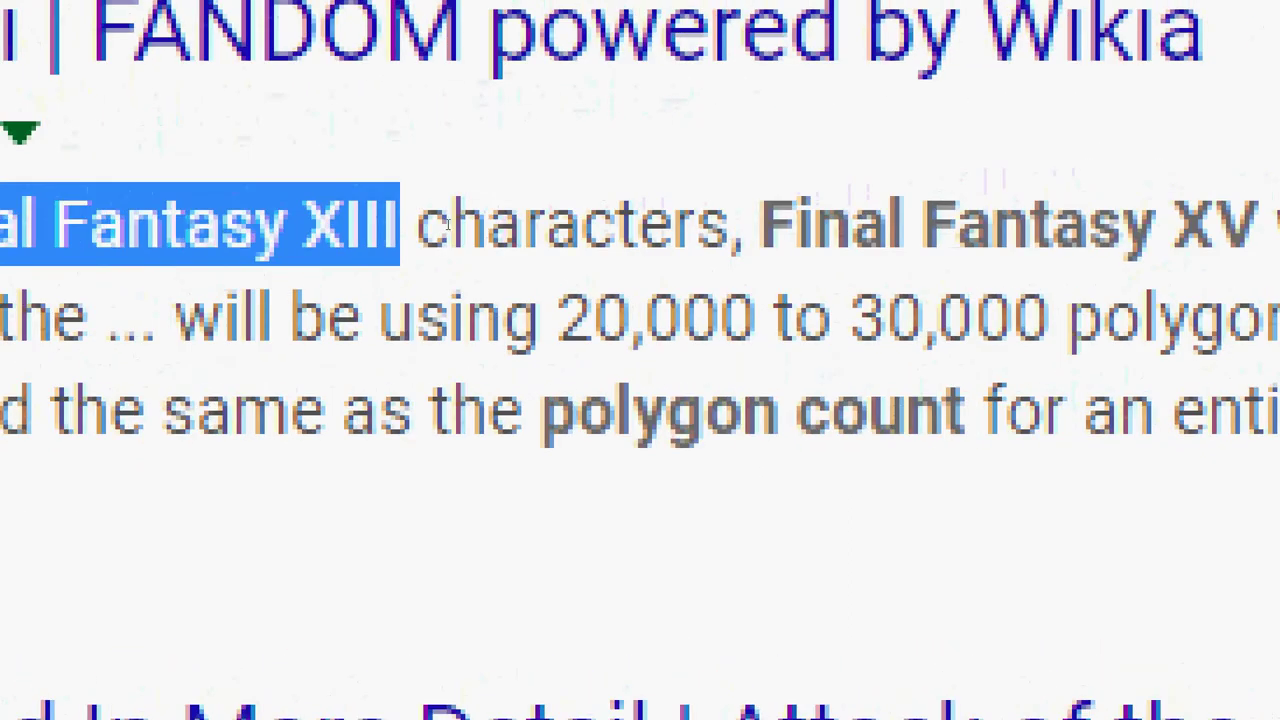
drag(742, 225, 1255, 225)
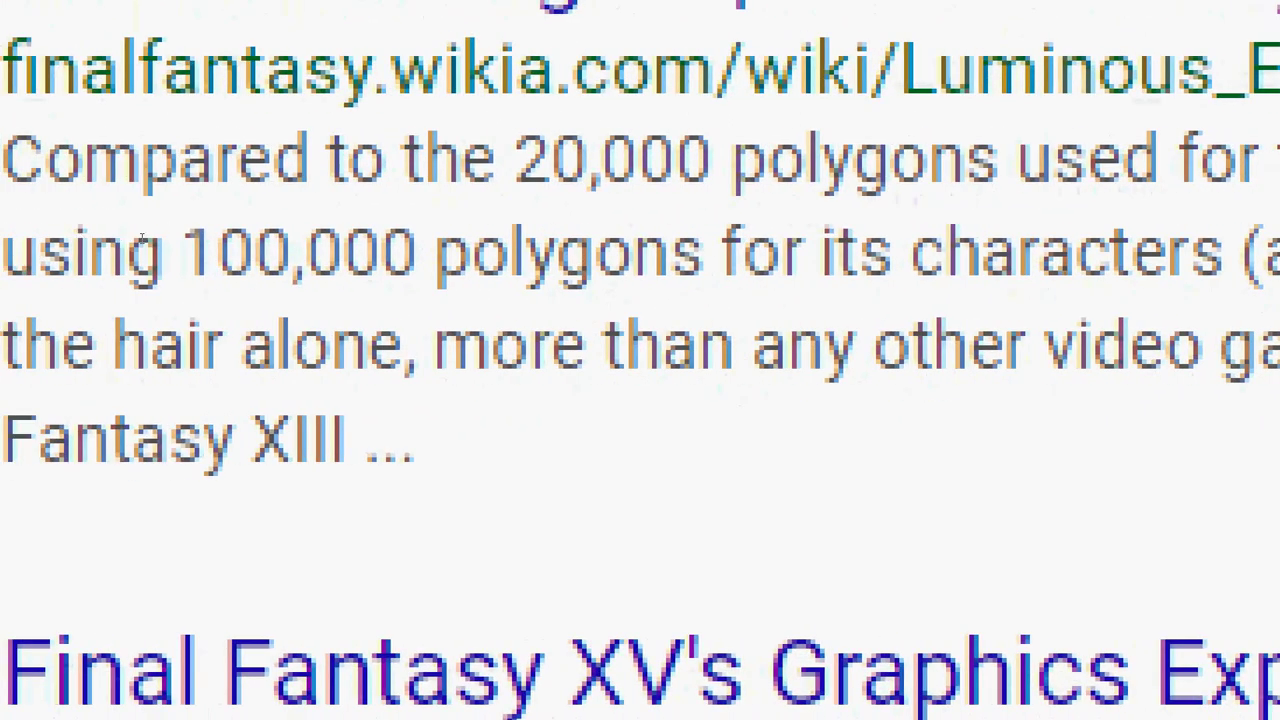
drag(160, 240, 720, 245)
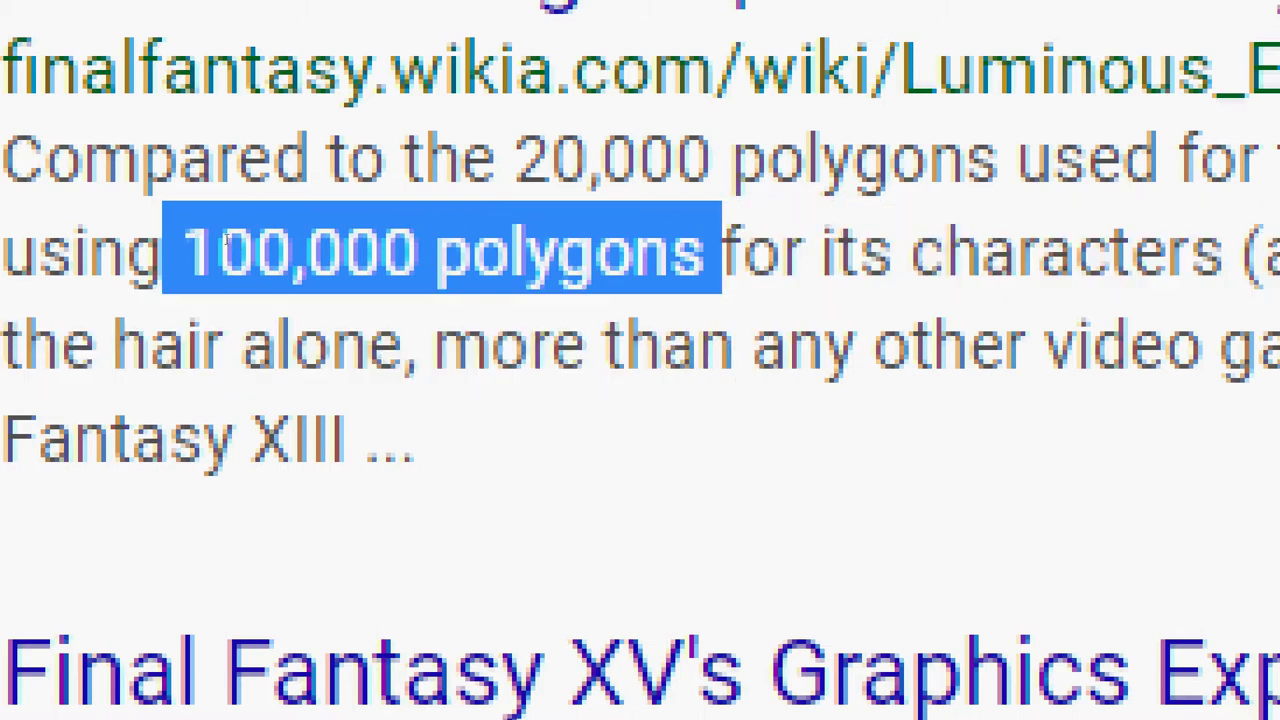
click(178, 238)
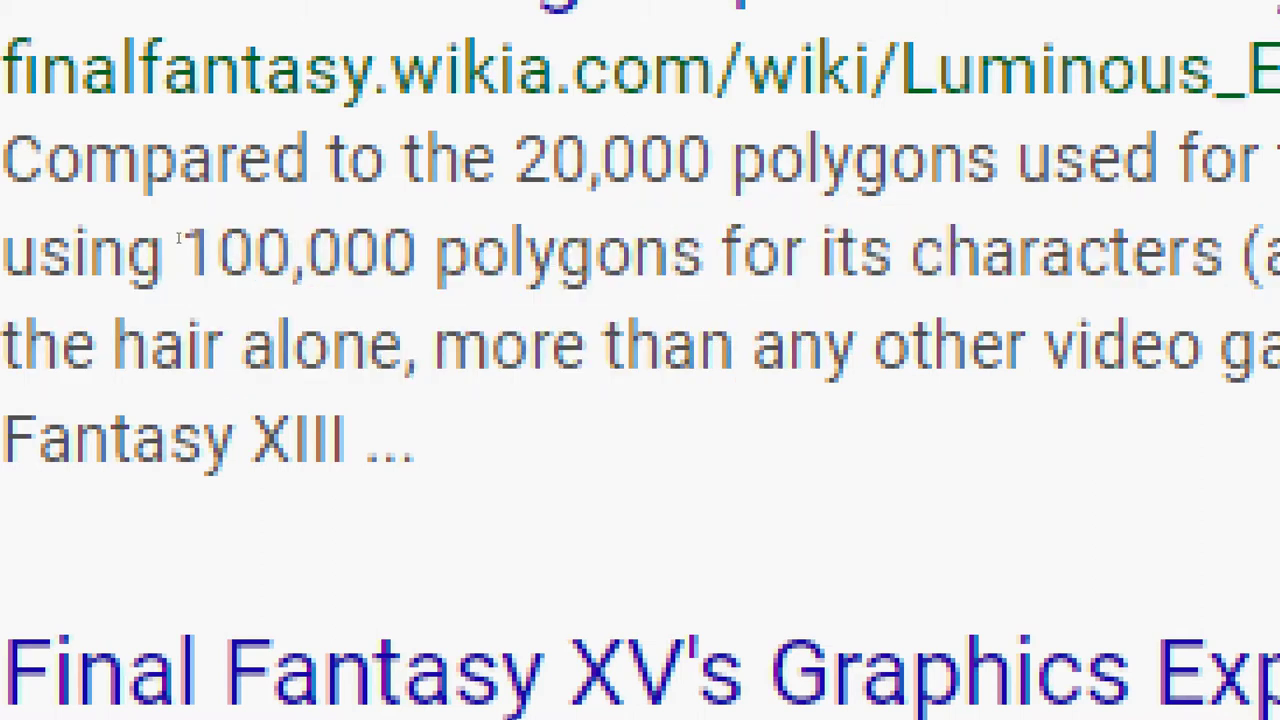
drag(513, 160, 730, 160)
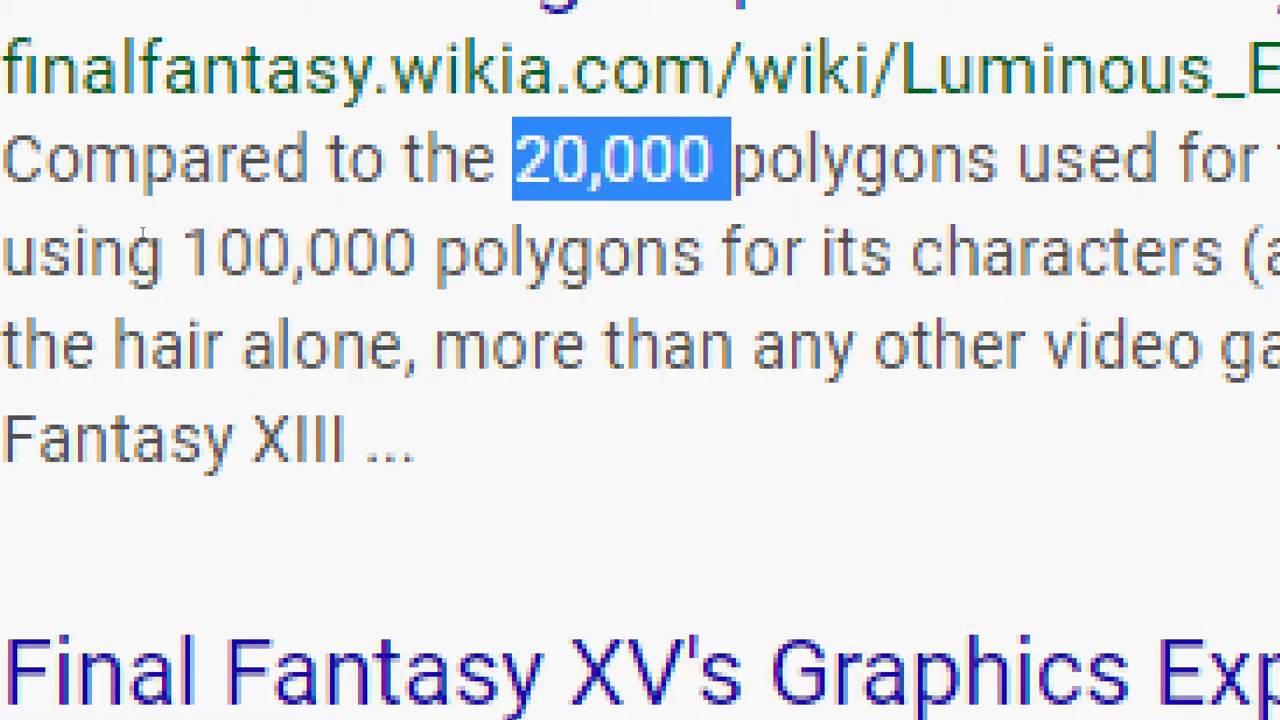
drag(182, 240, 432, 242)
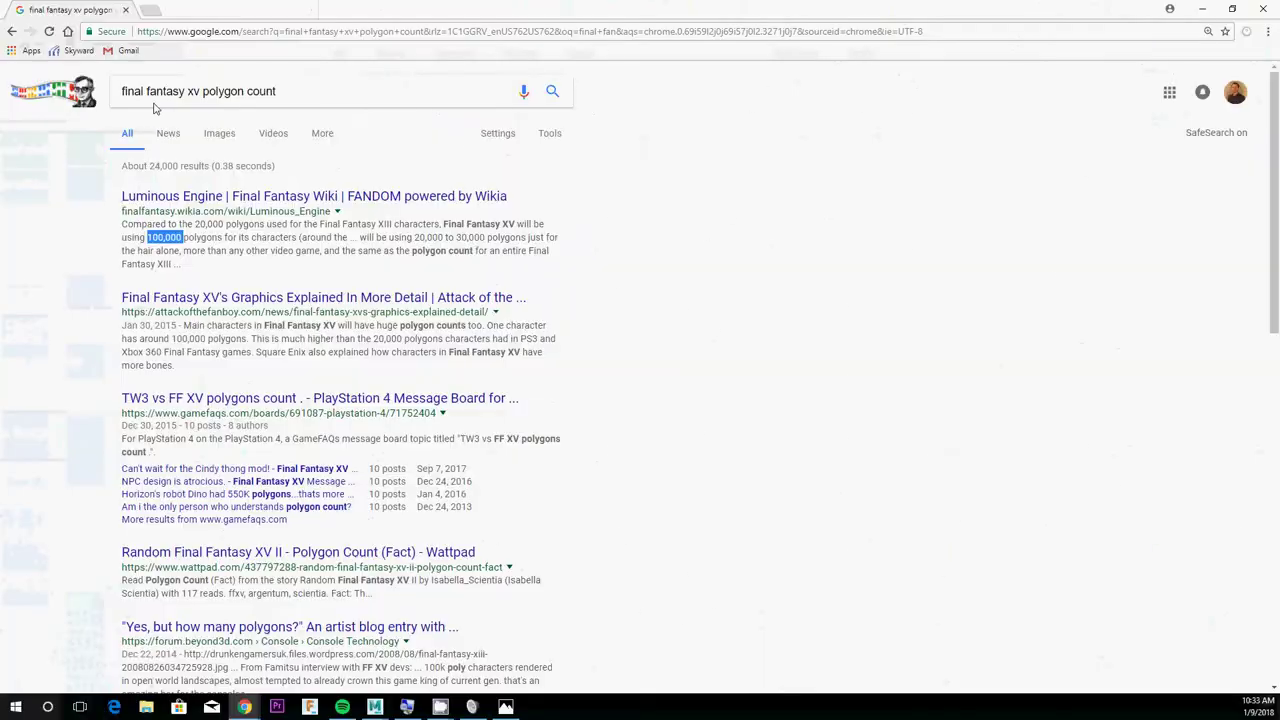
drag(250, 6, 0, 160)
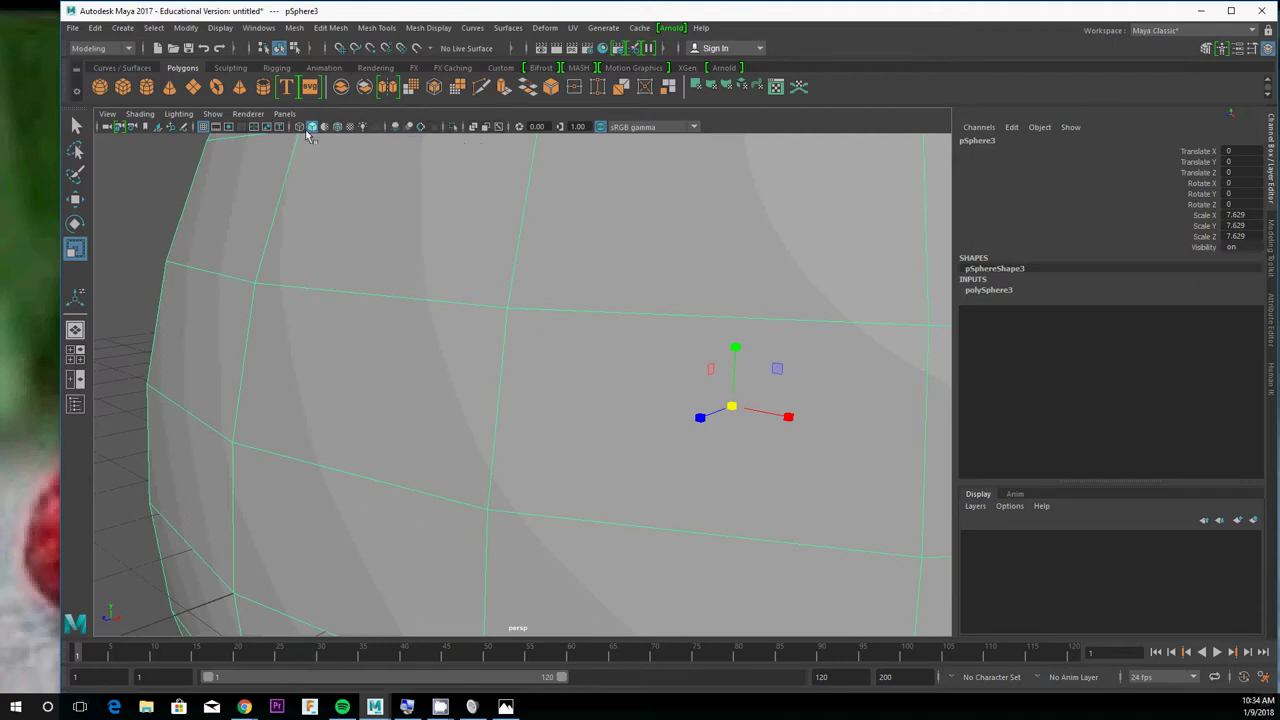
- Show the wireframe over the shaded model, deselect the sphere and view the whole polygon mesh
click(163, 213)
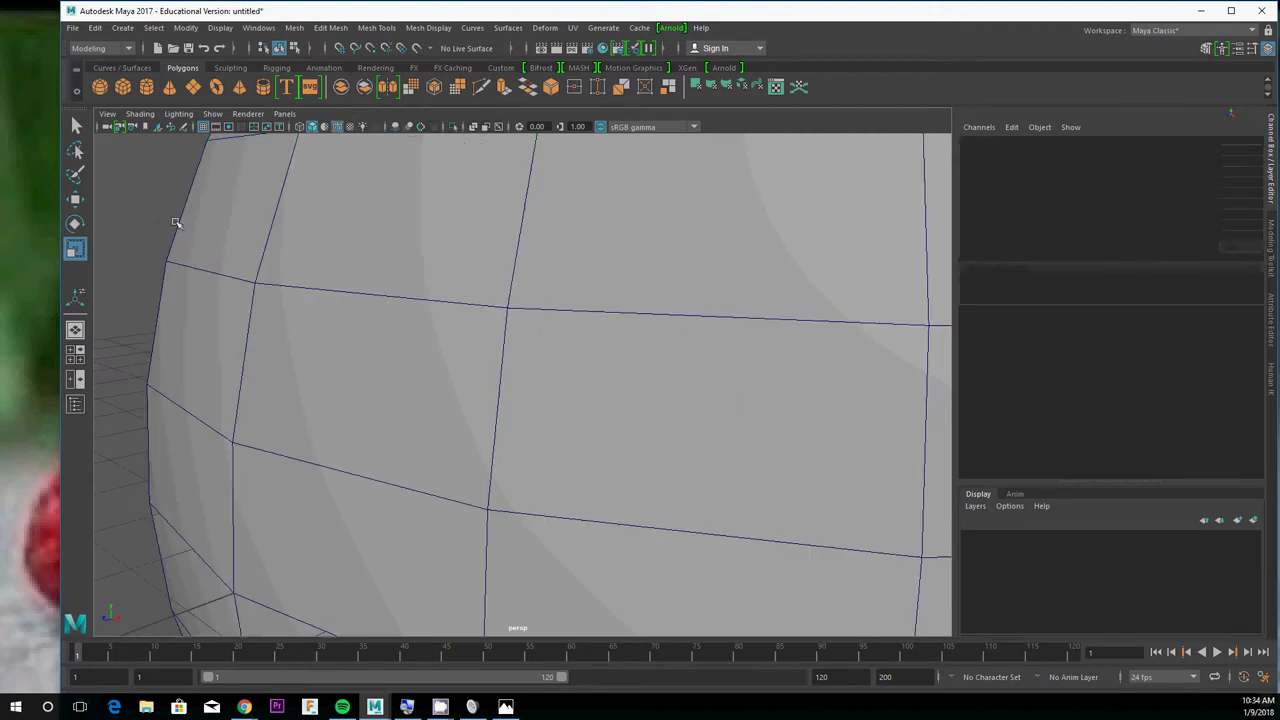
alt+drag(331, 314, 525, 325)
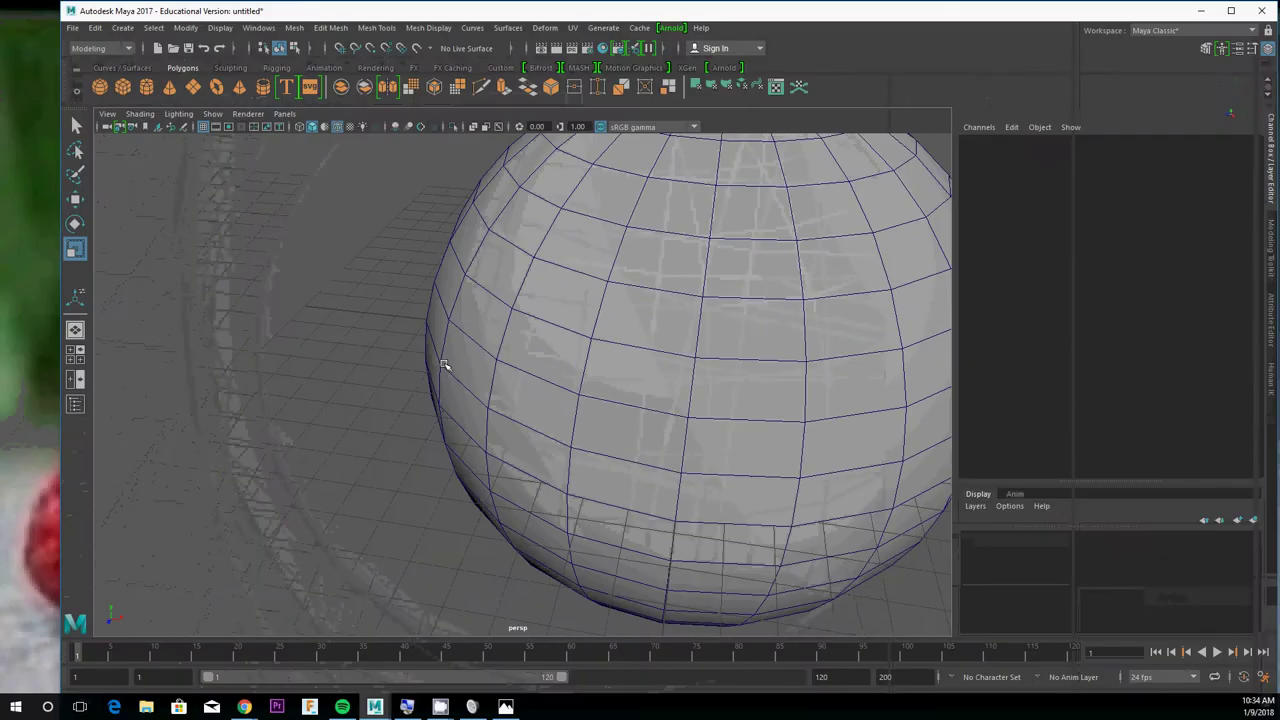
scroll(444, 365, down, 5)
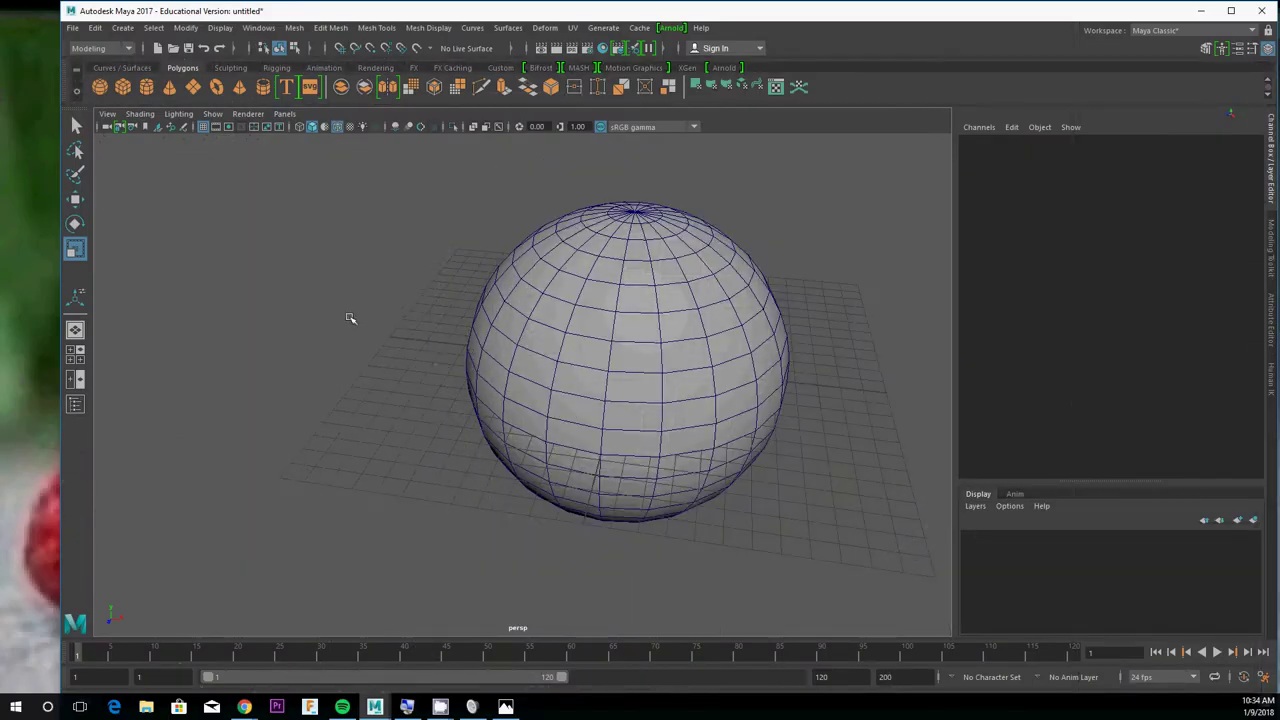
alt+drag(350, 318, 221, 325)
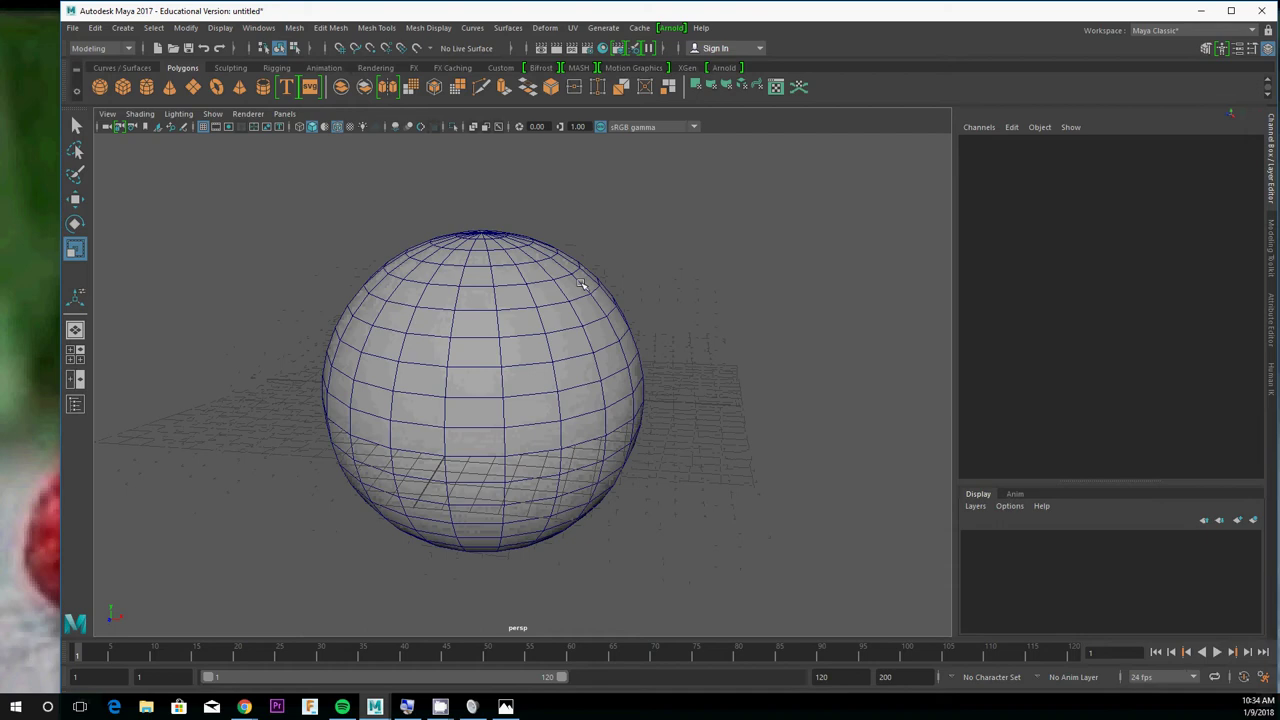
- Select the whole sphere and subdivide its mesh into smaller polygons for a smoother outline
drag(700, 210, 288, 490)
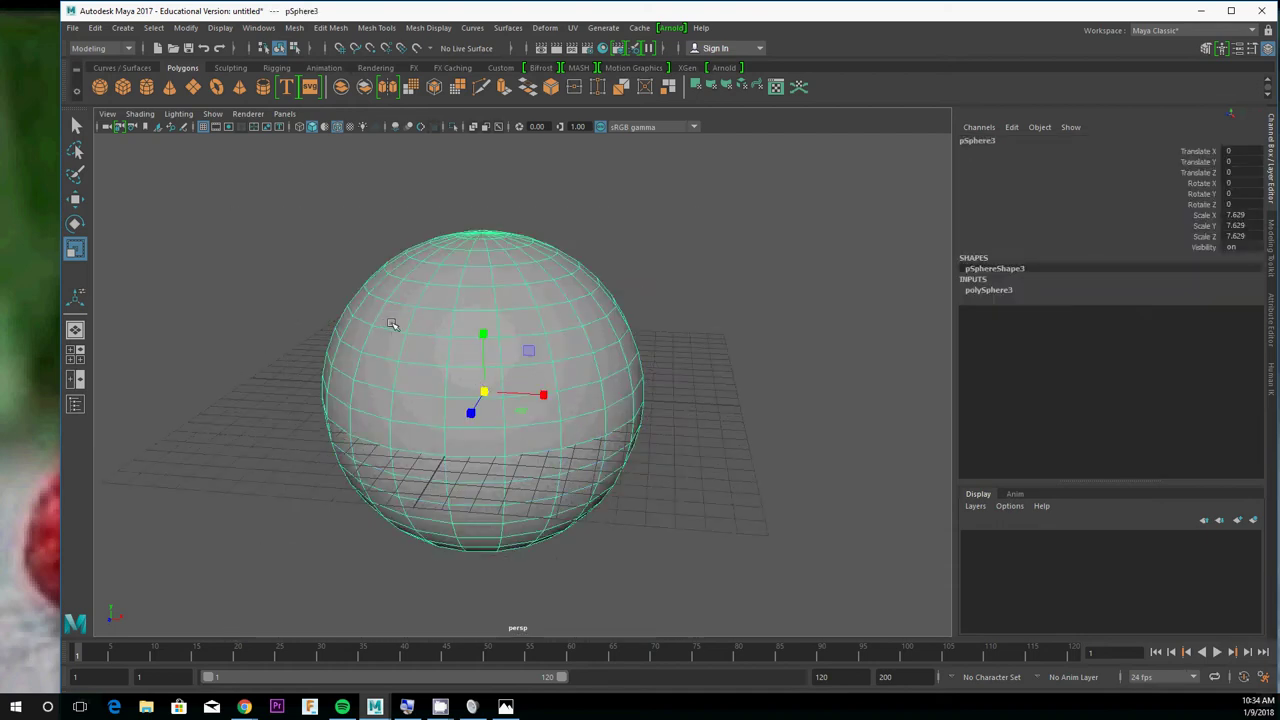
scroll(386, 323, up, 3)
alt+middle_drag(320, 270, 396, 286)
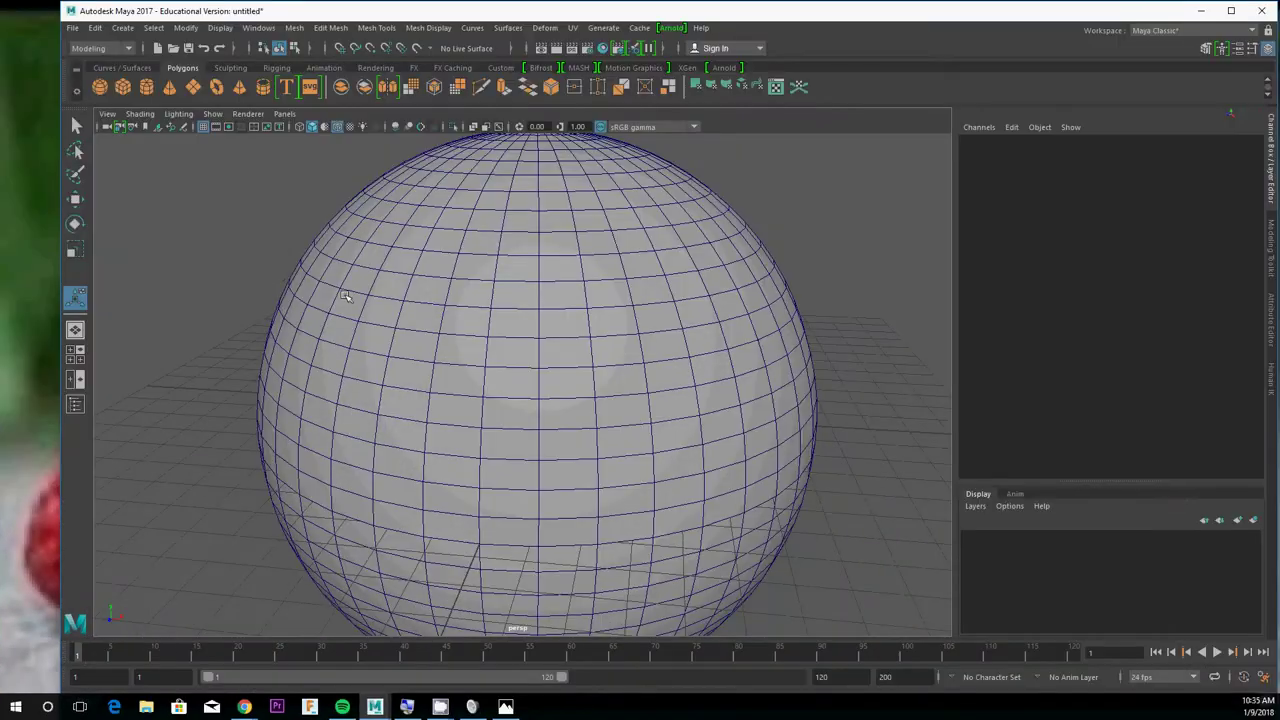
scroll(358, 295, down, 3)
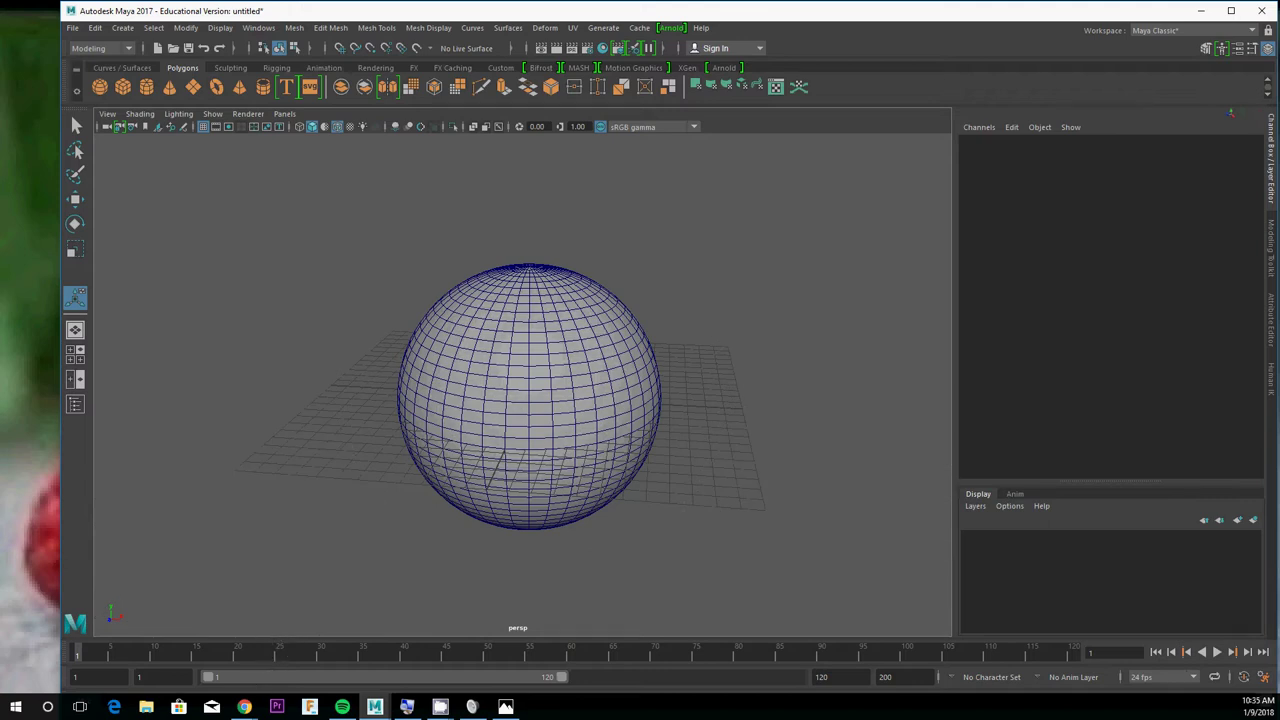
- Switch to Chrome and search Google Images for "polygon flow"
key(alt+Tab)
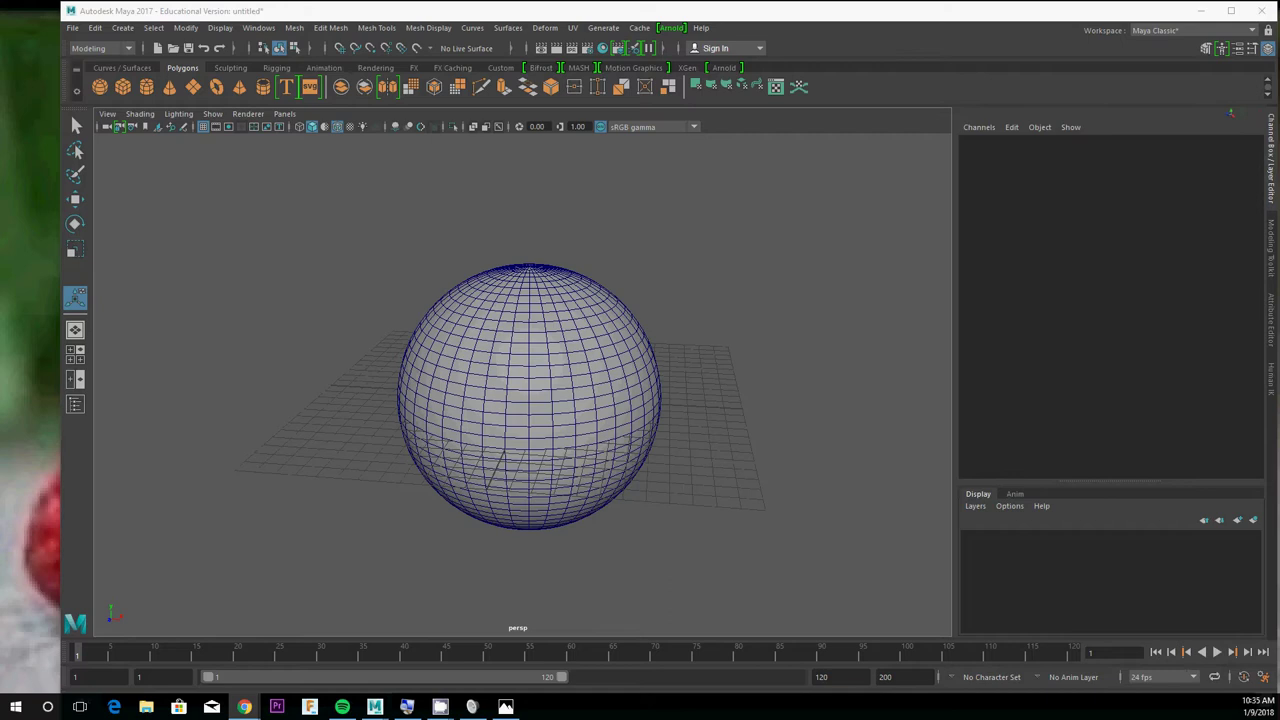
drag(0, 170, 640, 0)
click(172, 133)
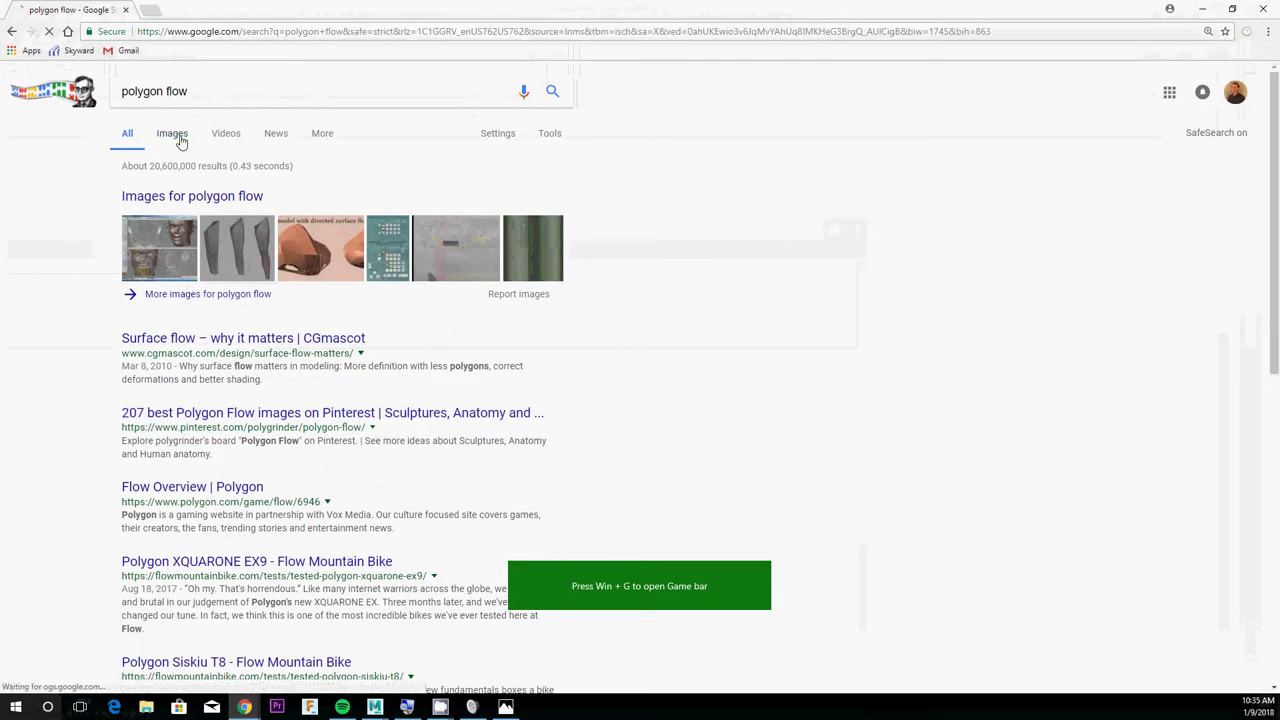
- Preview the Hejira topology diagram, and open the blue "Mesh topology" head image at full size
click(185, 254)
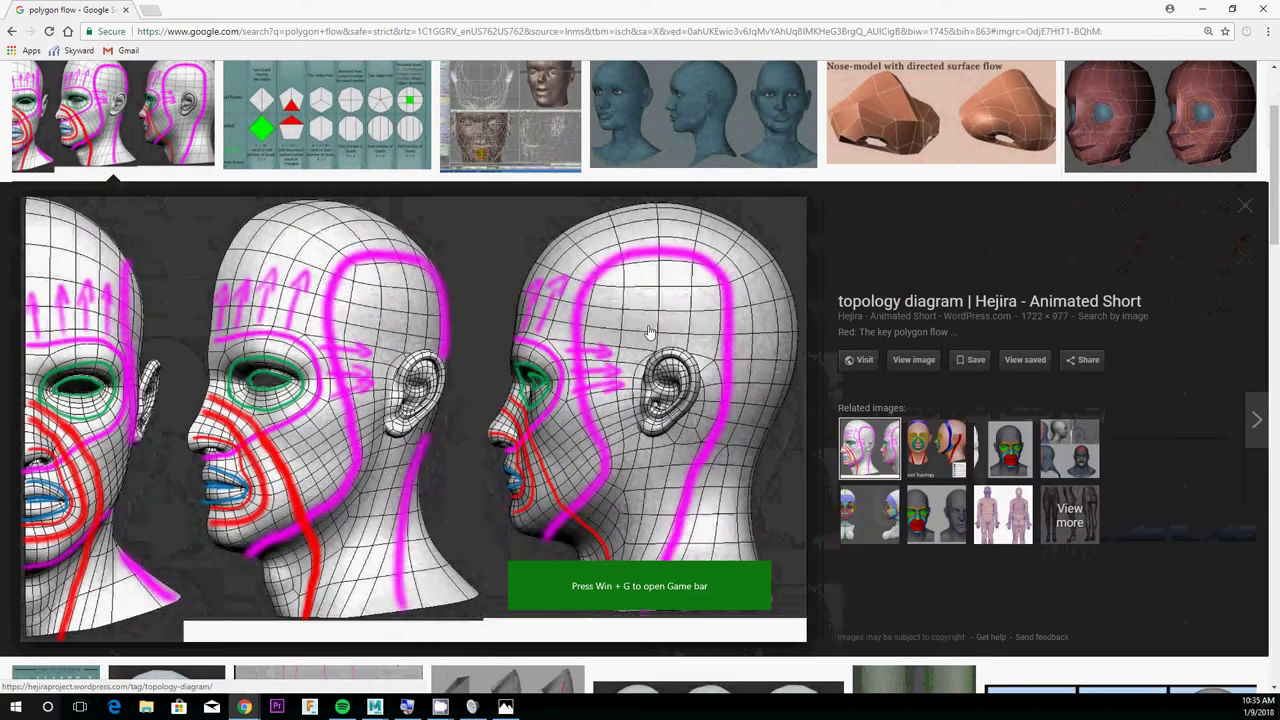
click(732, 150)
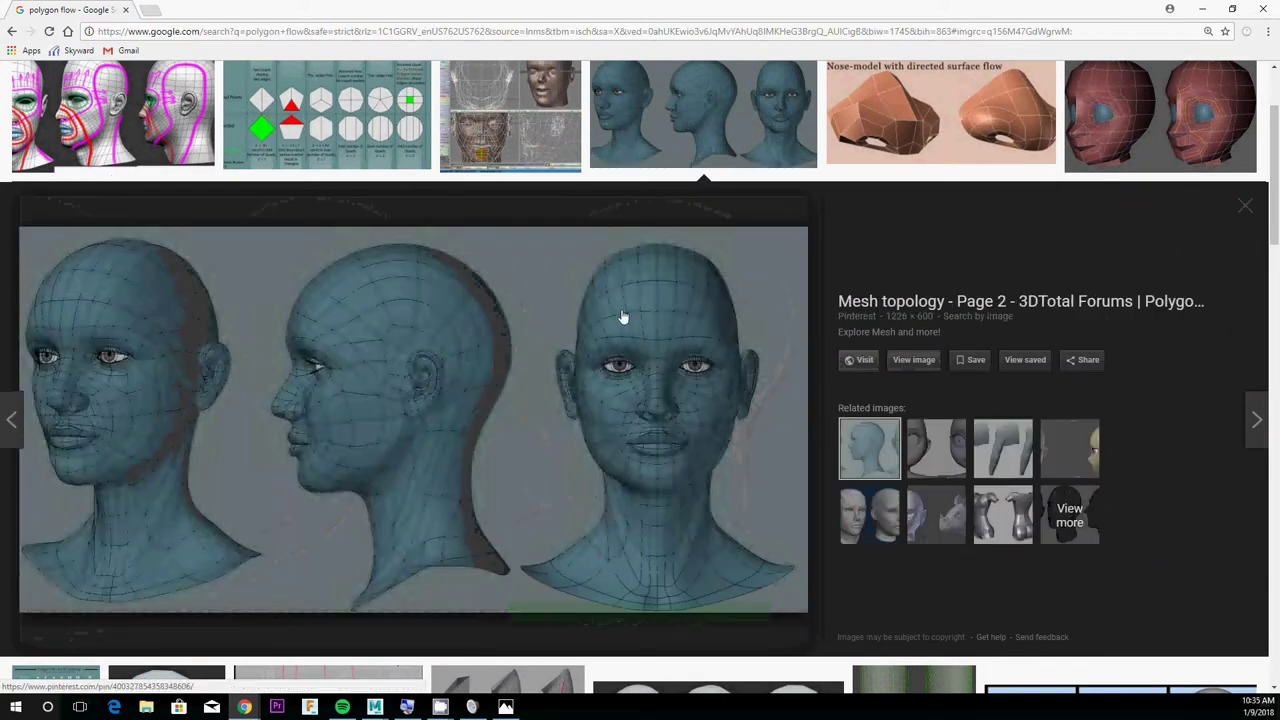
click(914, 360)
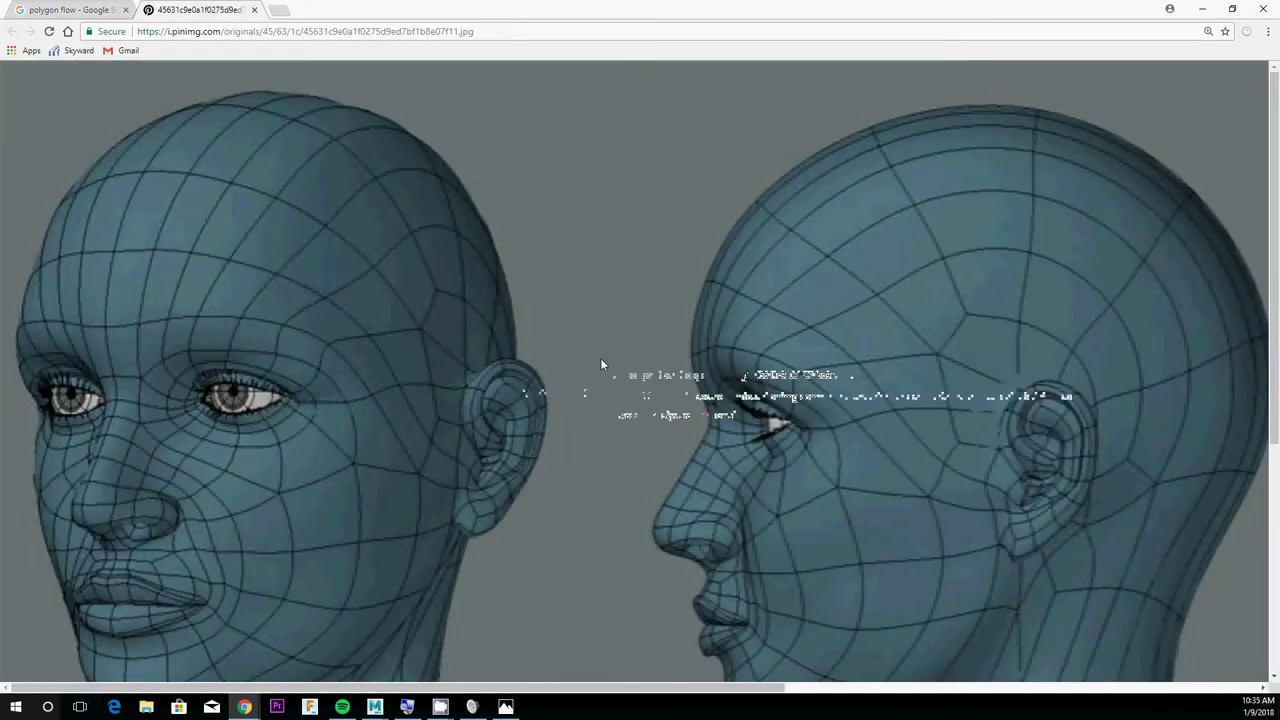
- Examine the polygon flow on the side view of the head, close both browser tabs and return to Maya
scroll(600, 358, down, 1)
drag(492, 685, 708, 685)
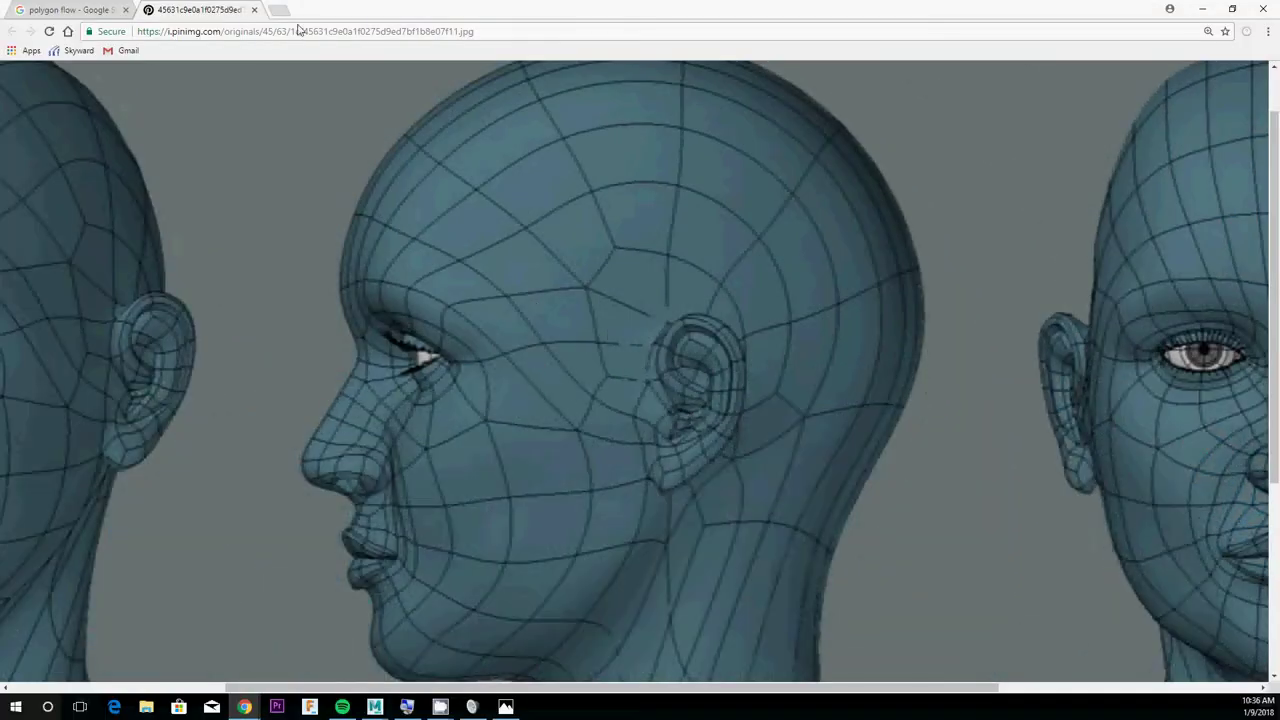
middle_click(214, 8)
middle_click(103, 9)
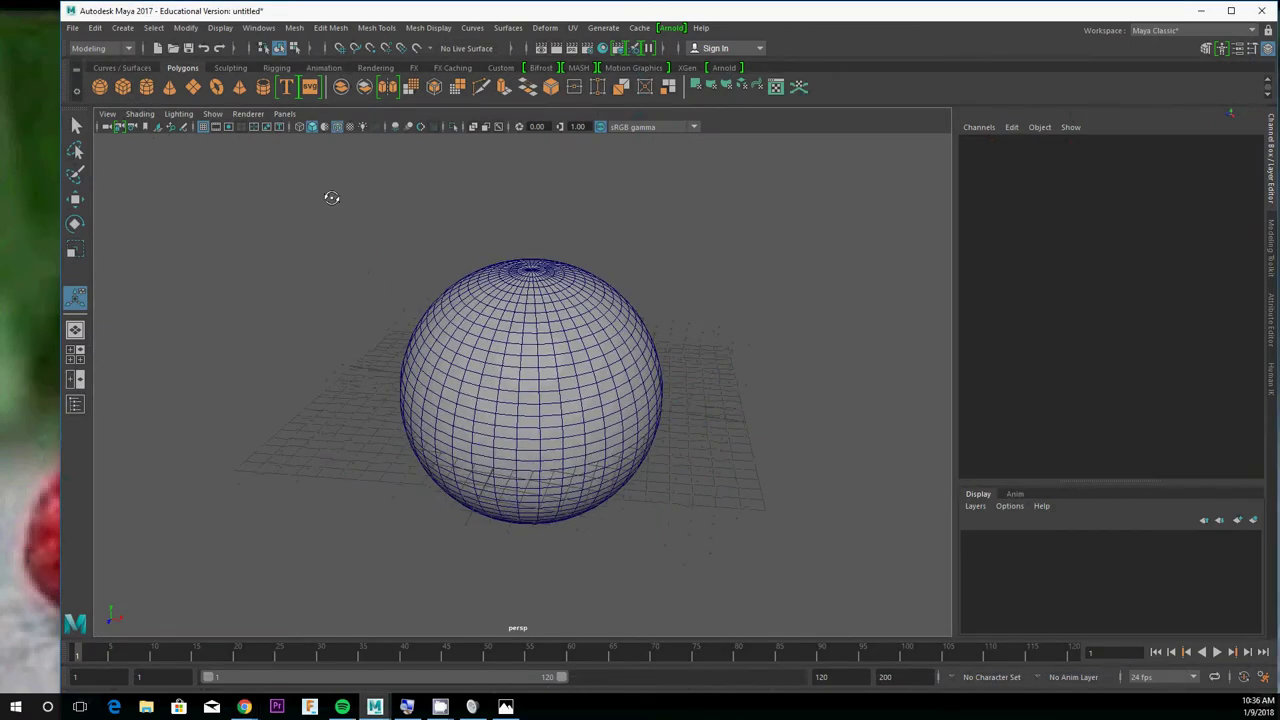
- Select the whole sphere and apply Reduce four times at 50 percent to coarsen its outline
drag(748, 188, 290, 483)
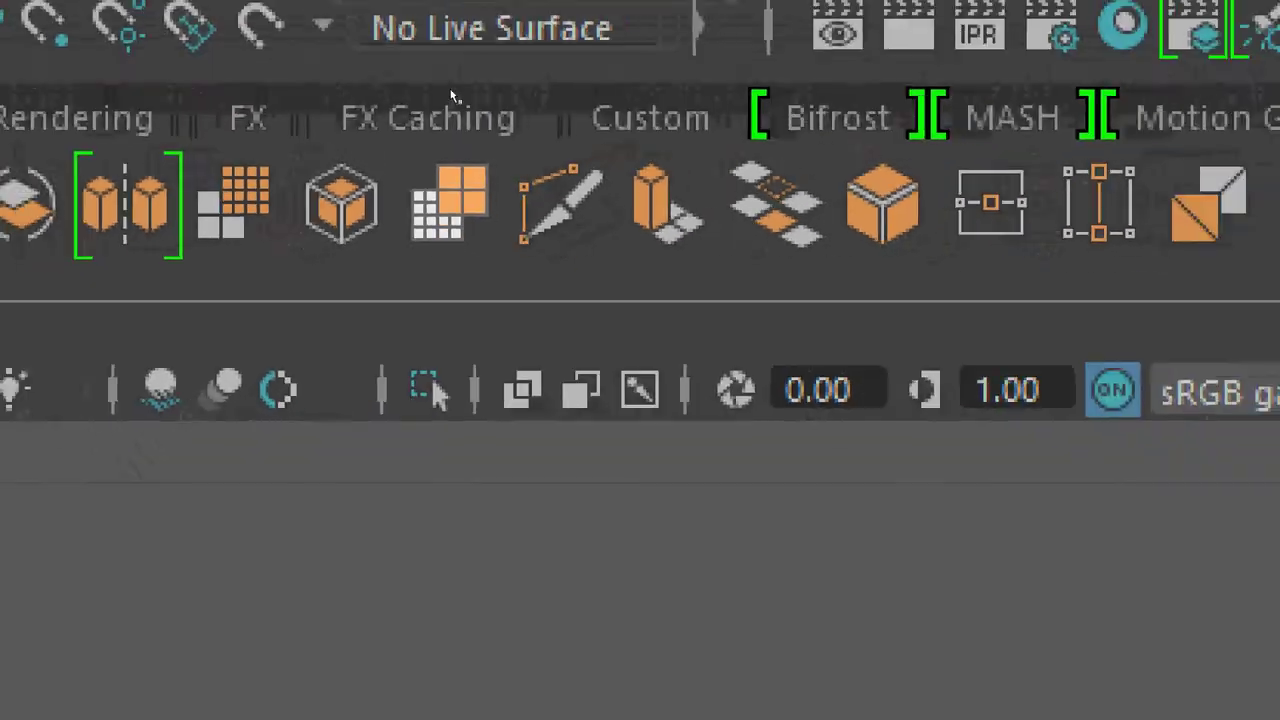
click(450, 200)
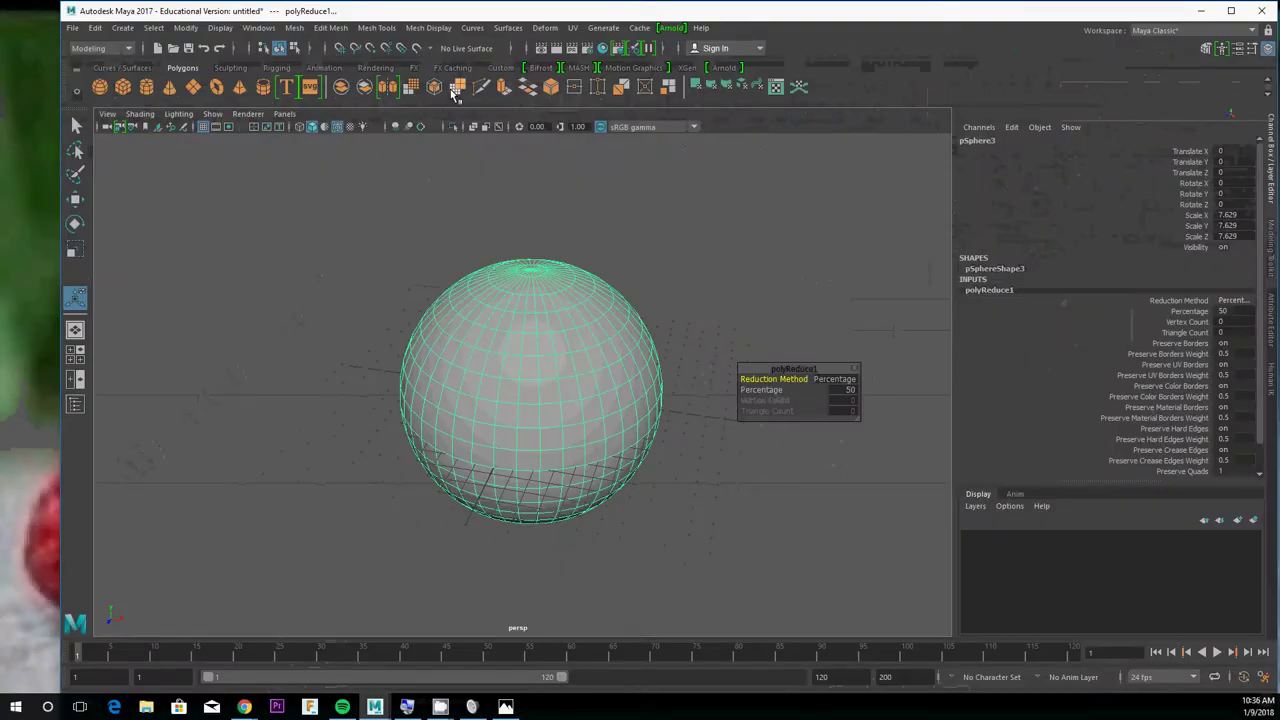
click(450, 89)
click(450, 89)
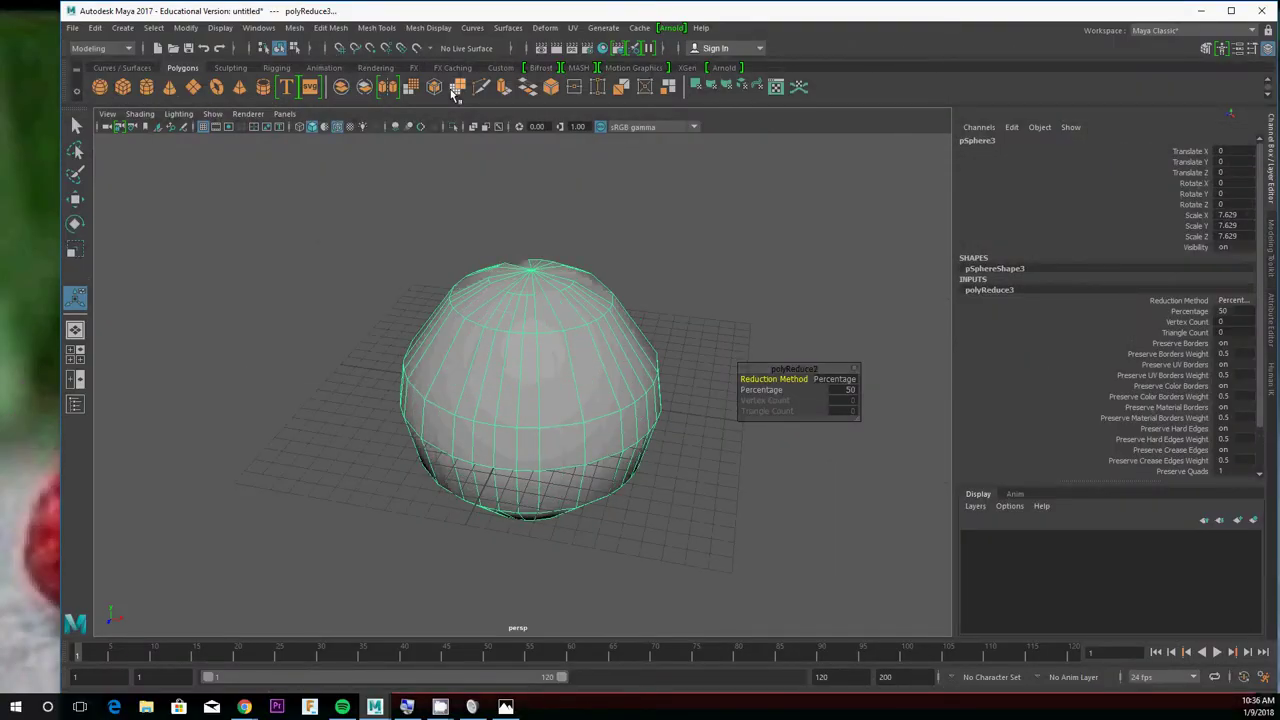
click(452, 90)
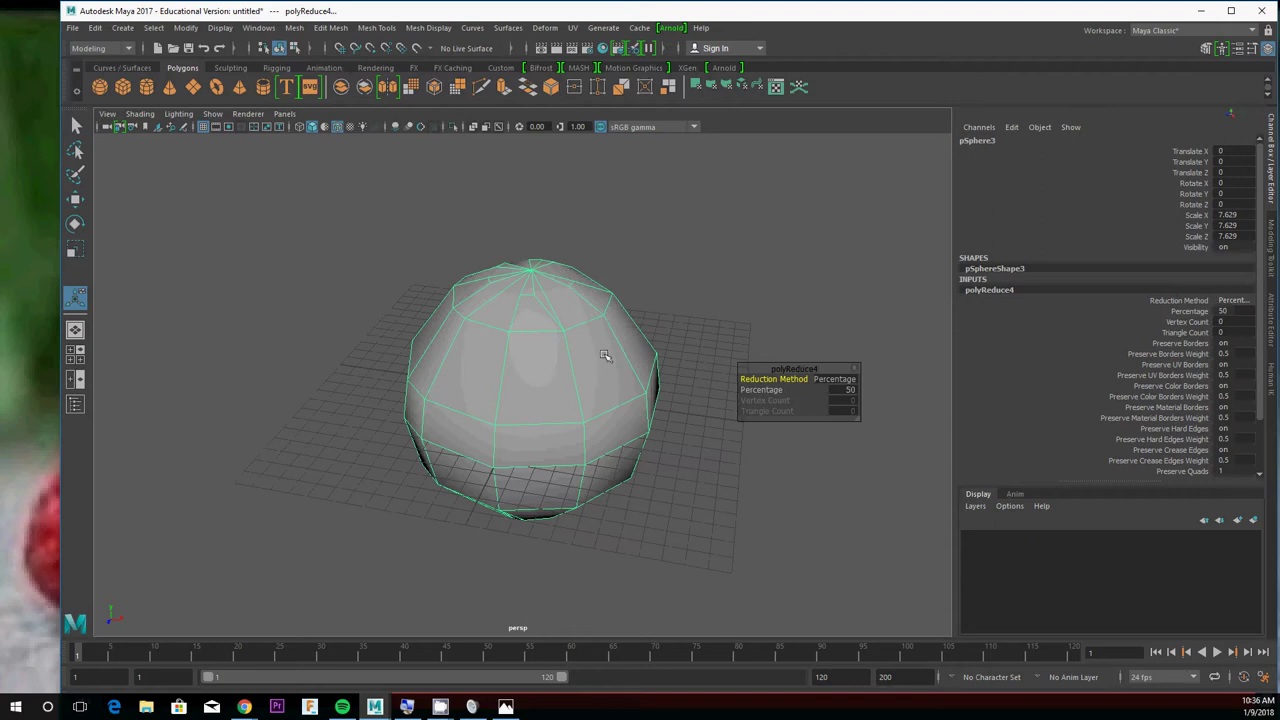
scroll(560, 423, up, 5)
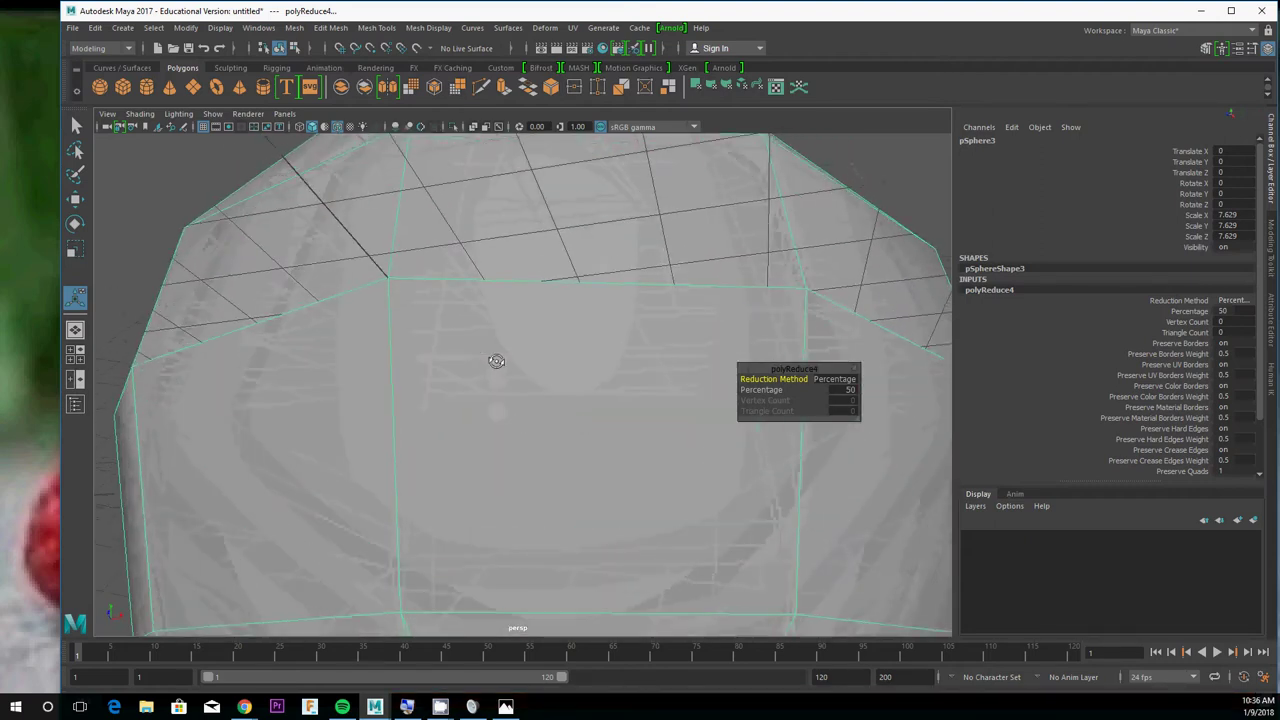
scroll(486, 391, down, 5)
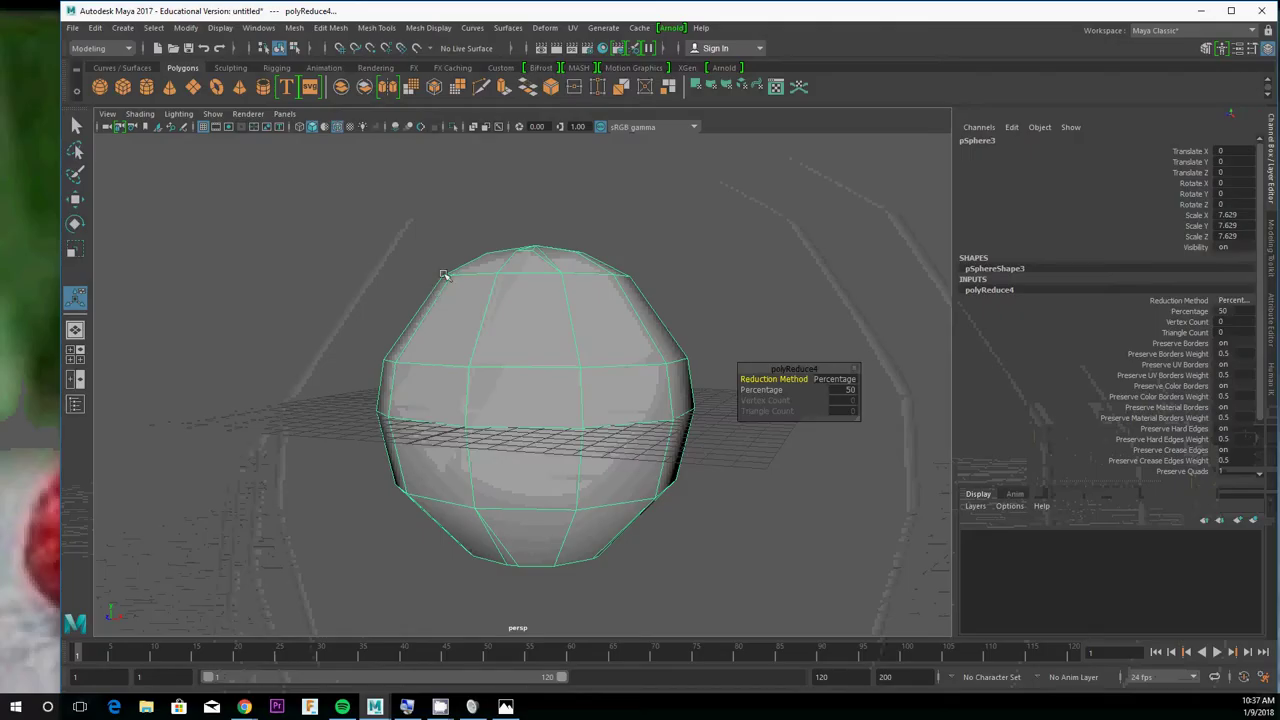
- Reduce the sphere's mesh three more times at 50 percent, down to a few large polygons
click(457, 95)
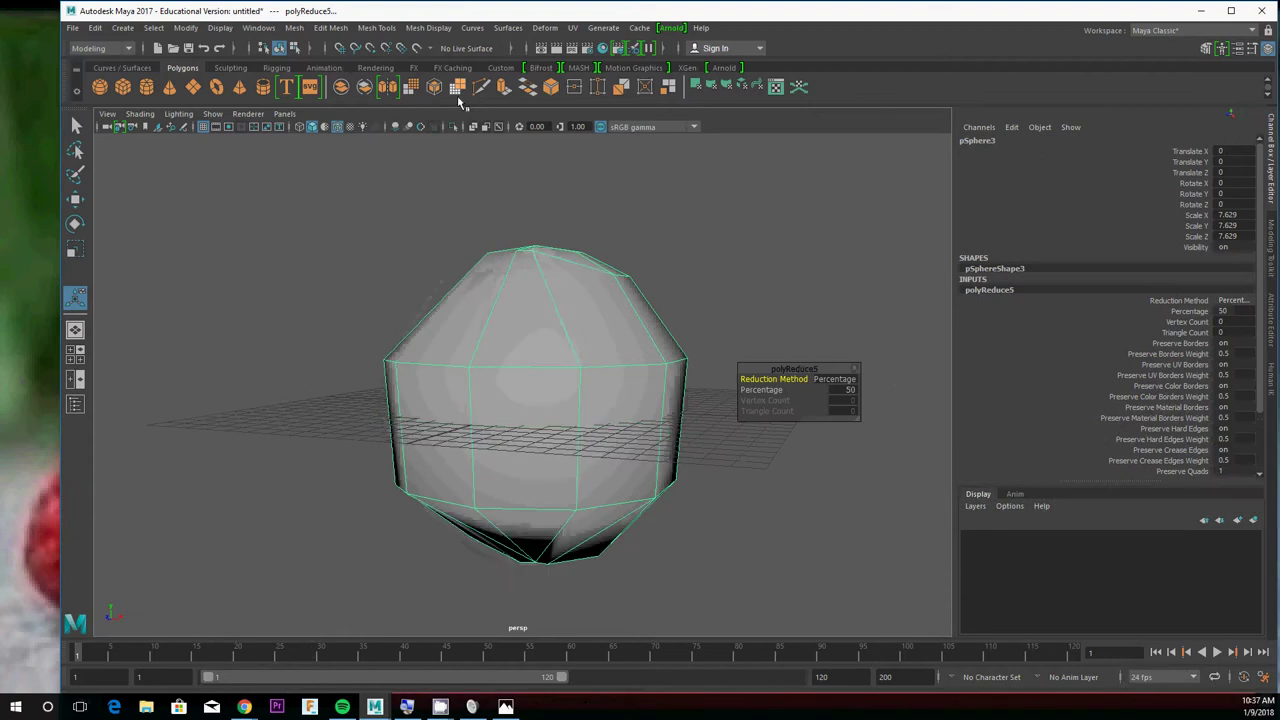
click(457, 95)
click(457, 88)
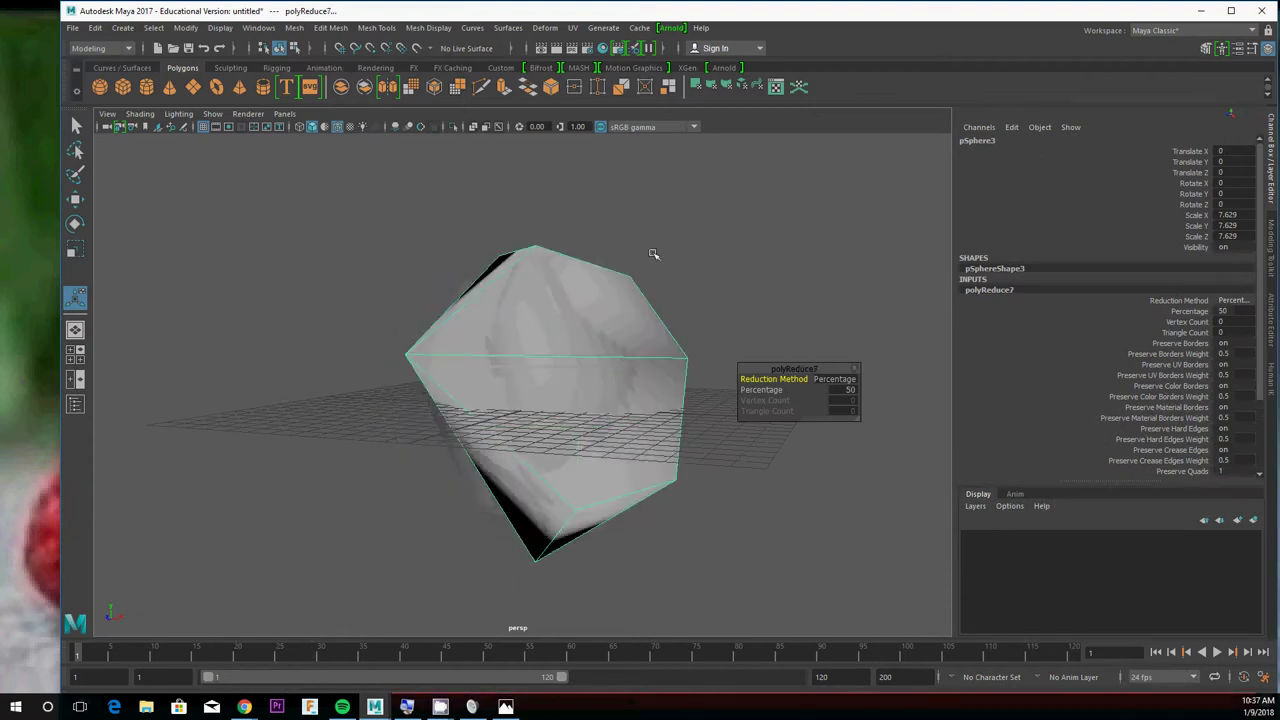
alt+drag(665, 263, 640, 288)
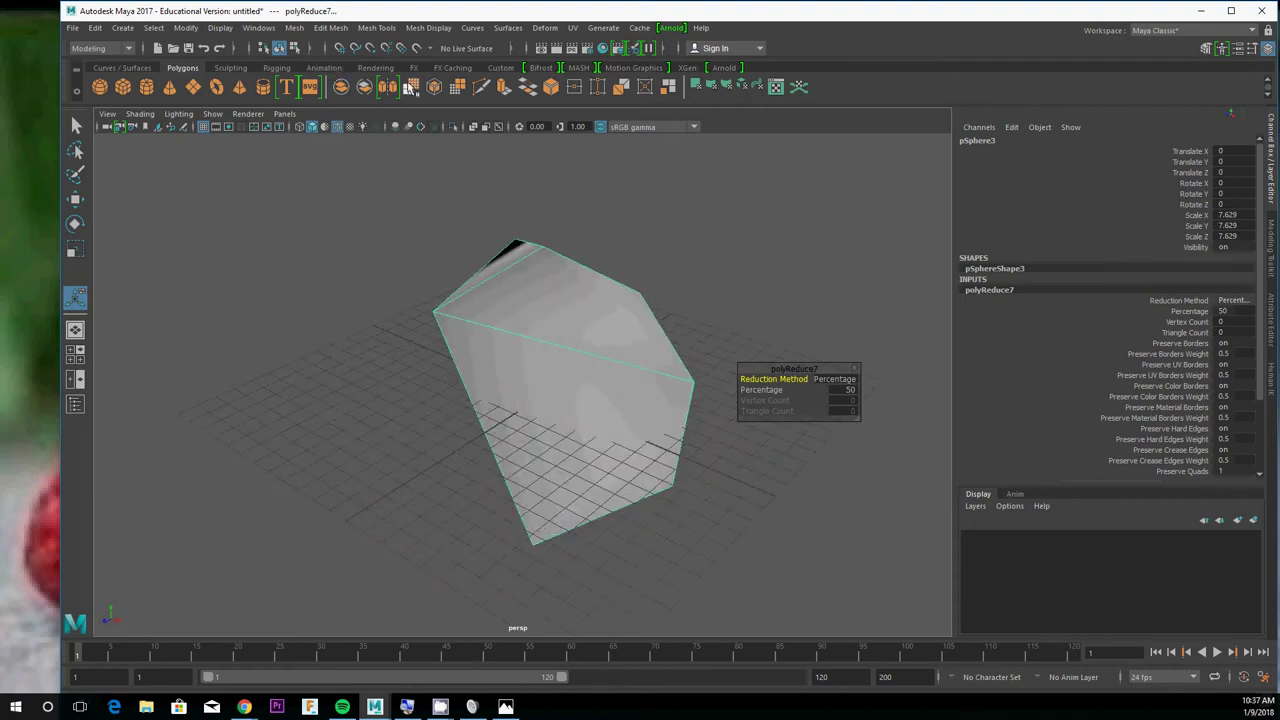
- Smooth the reduced mesh four times with 1 division each and inspect its distorted shape
click(411, 87)
click(411, 87)
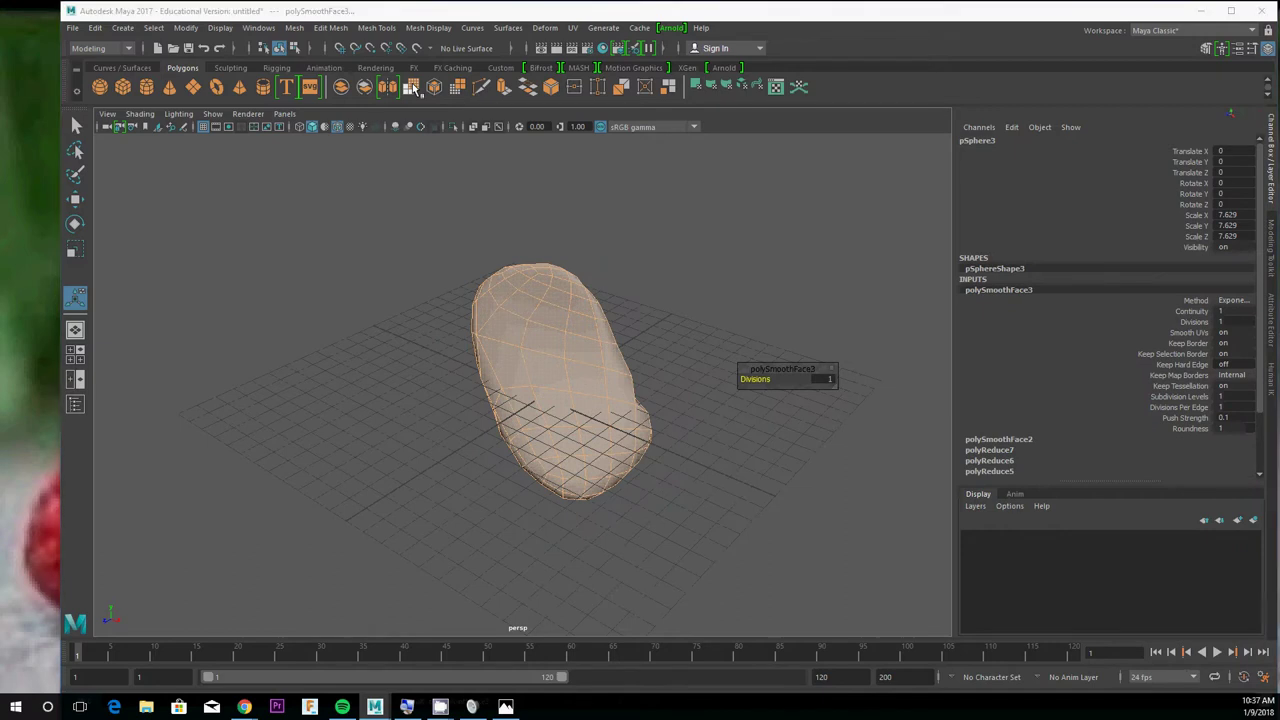
click(411, 87)
click(411, 87)
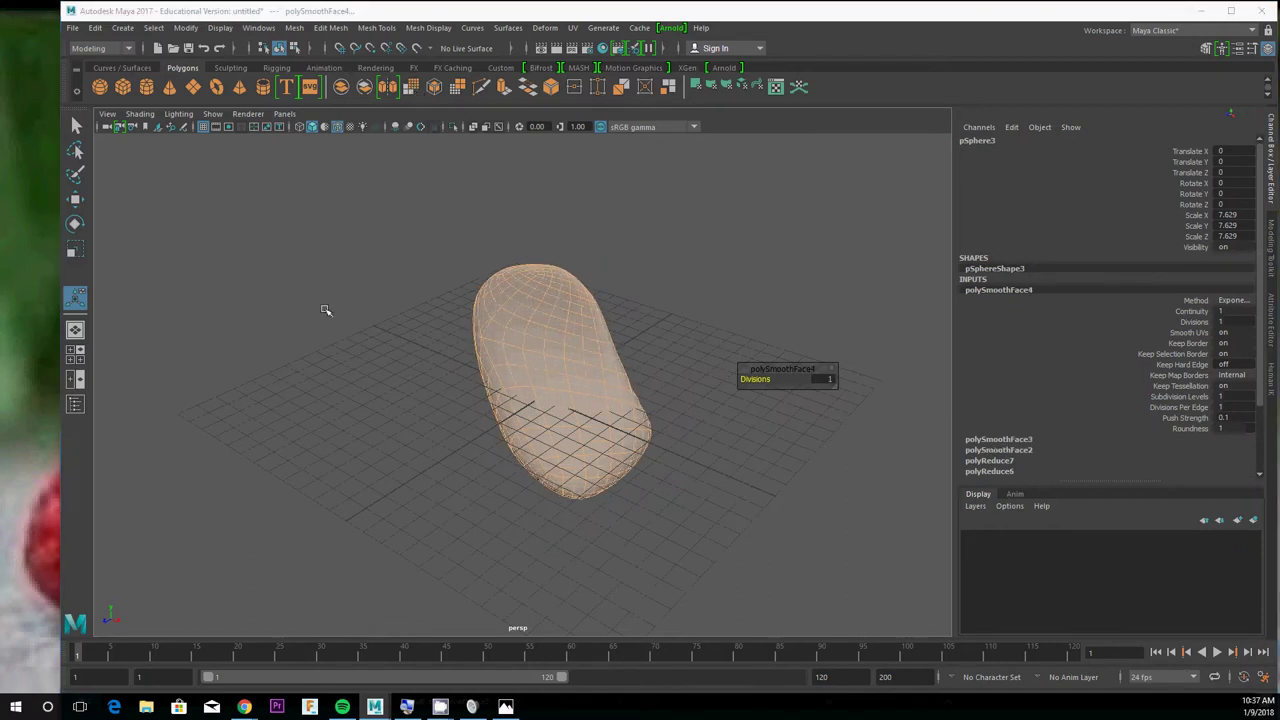
alt+drag(654, 280, 489, 262)
scroll(520, 360, up, 5)
scroll(489, 262, down, 5)
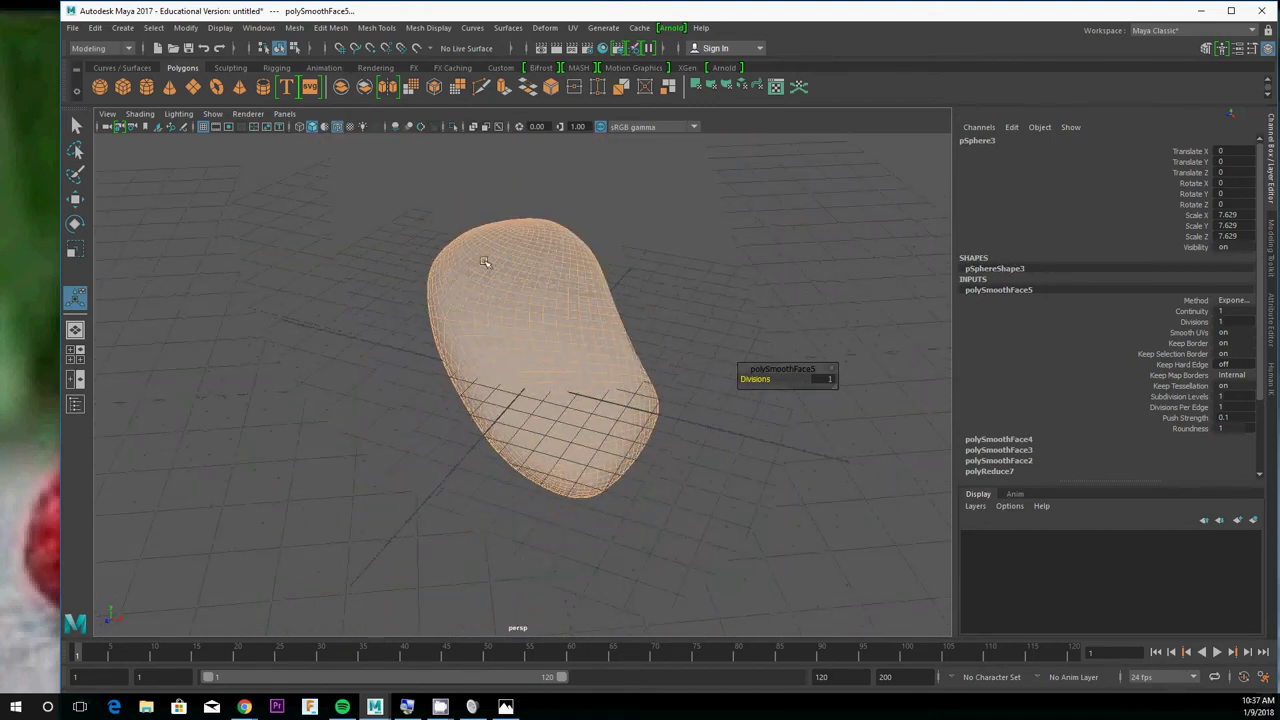
- Select the distorted mesh and delete it from the scene
click(663, 229)
drag(663, 229, 371, 381)
key(Delete)
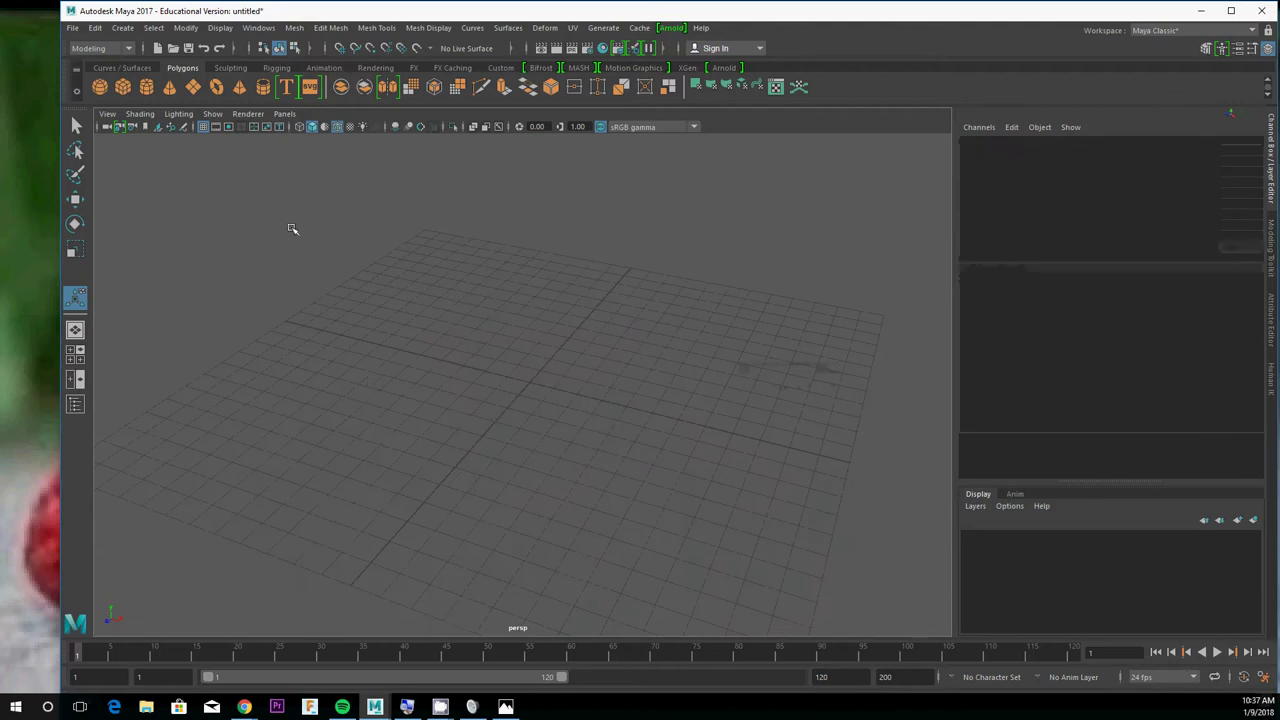
- Create a new polygon sphere at the origin and scale it uniformly to about 3.79
click(99, 86)
key(r)
drag(530, 382, 732, 340)
click(756, 311)
click(541, 357)
click(401, 258)
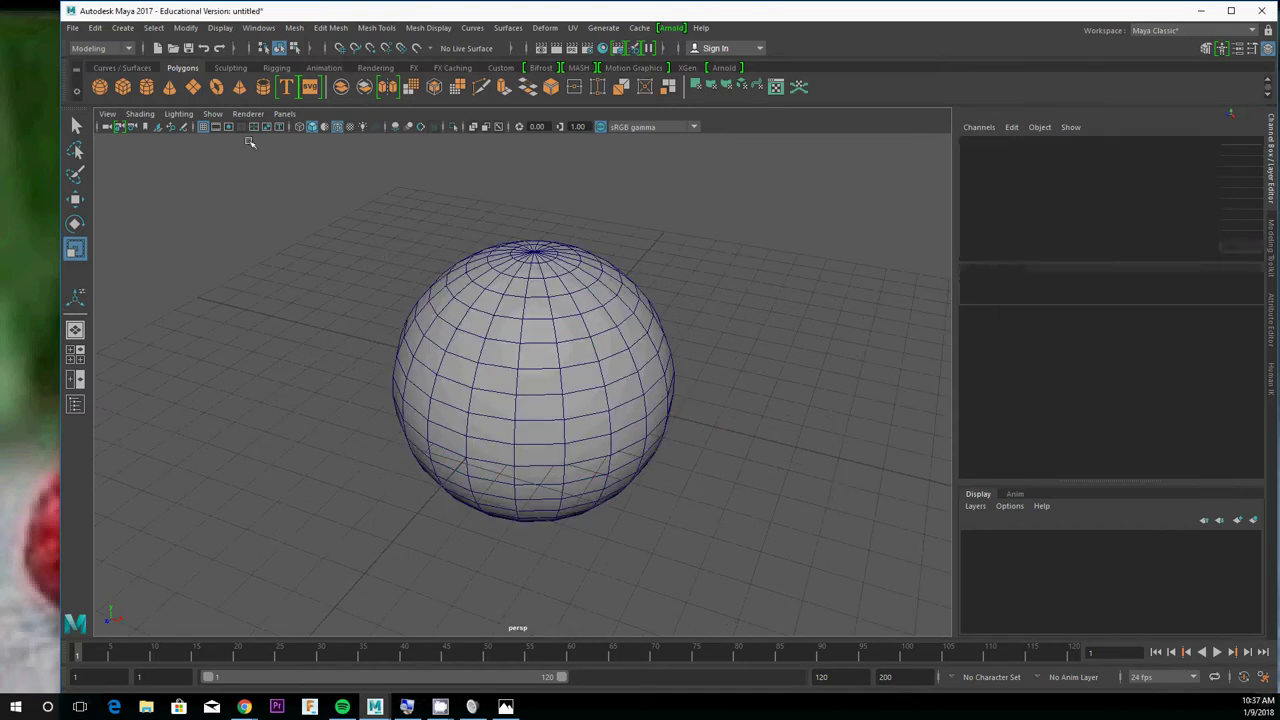
- Create a polygon cube and move it out of the sphere to about -7.9 in X
click(122, 86)
key(w)
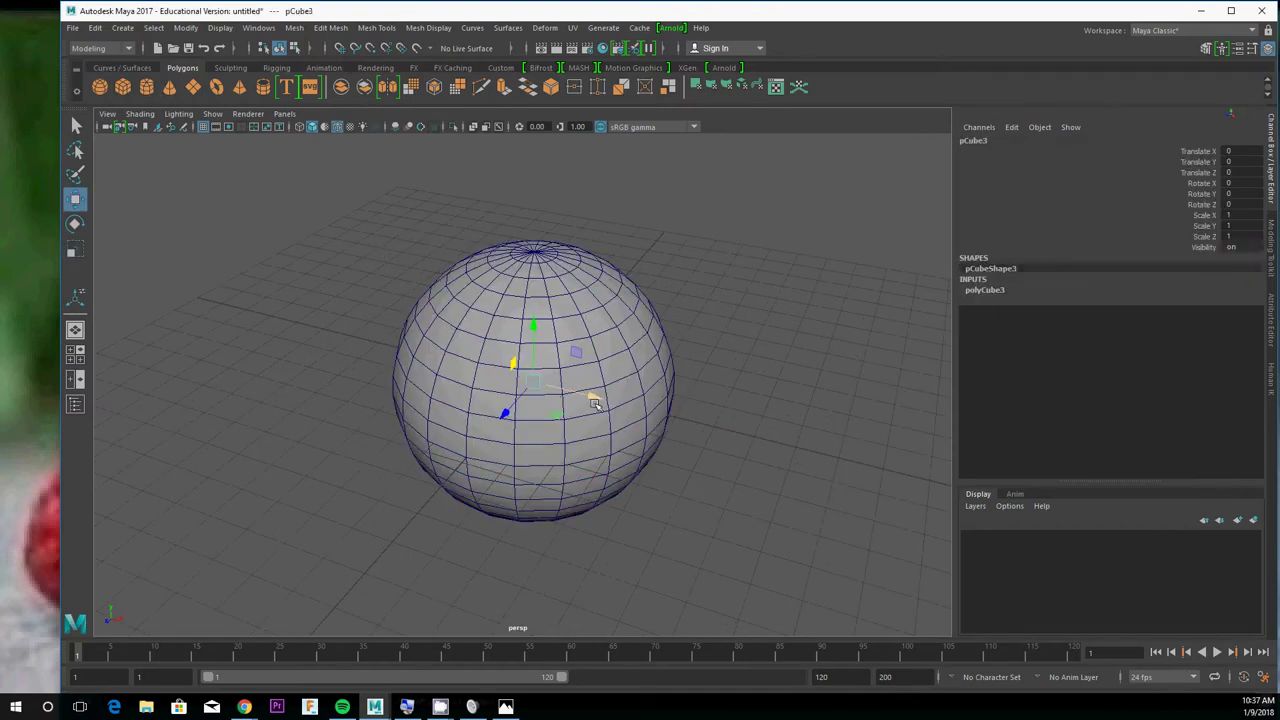
drag(595, 403, 589, 208)
alt+middle_drag(378, 365, 615, 221)
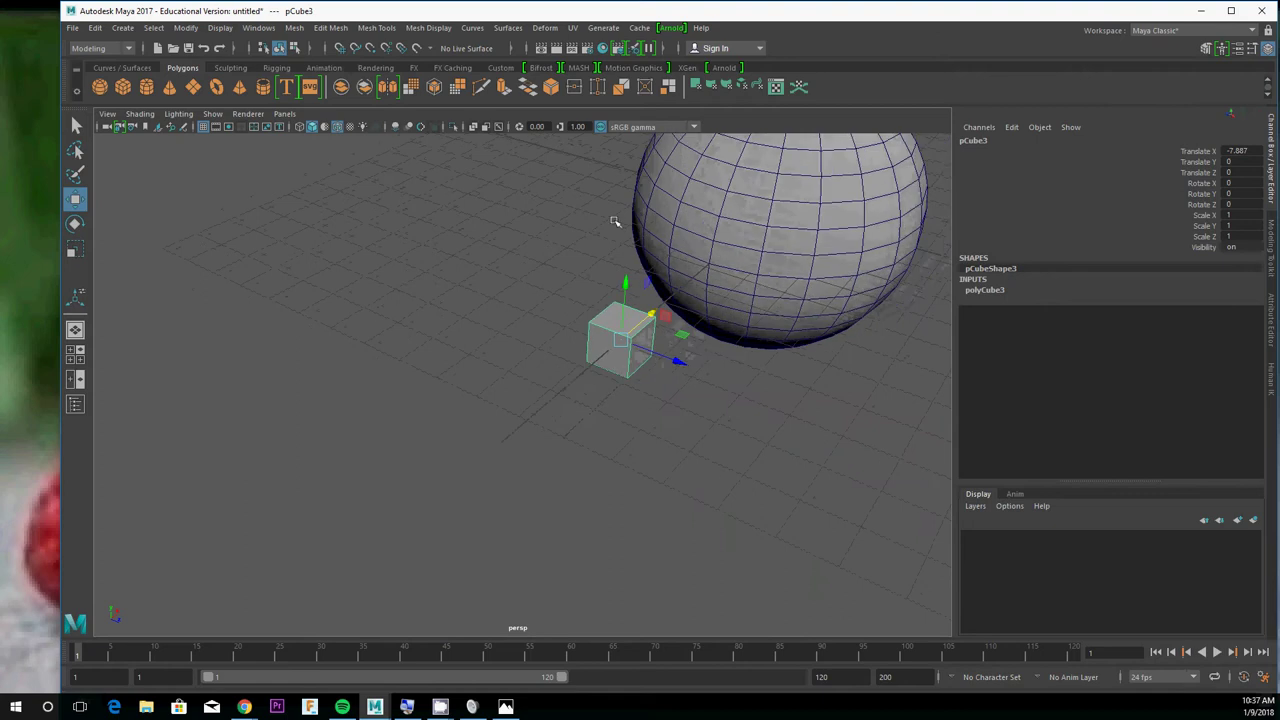
alt+drag(614, 221, 534, 211)
- Scale the cube uniformly to about 5.93 so that it is similar in size to the sphere
key(r)
drag(491, 310, 697, 282)
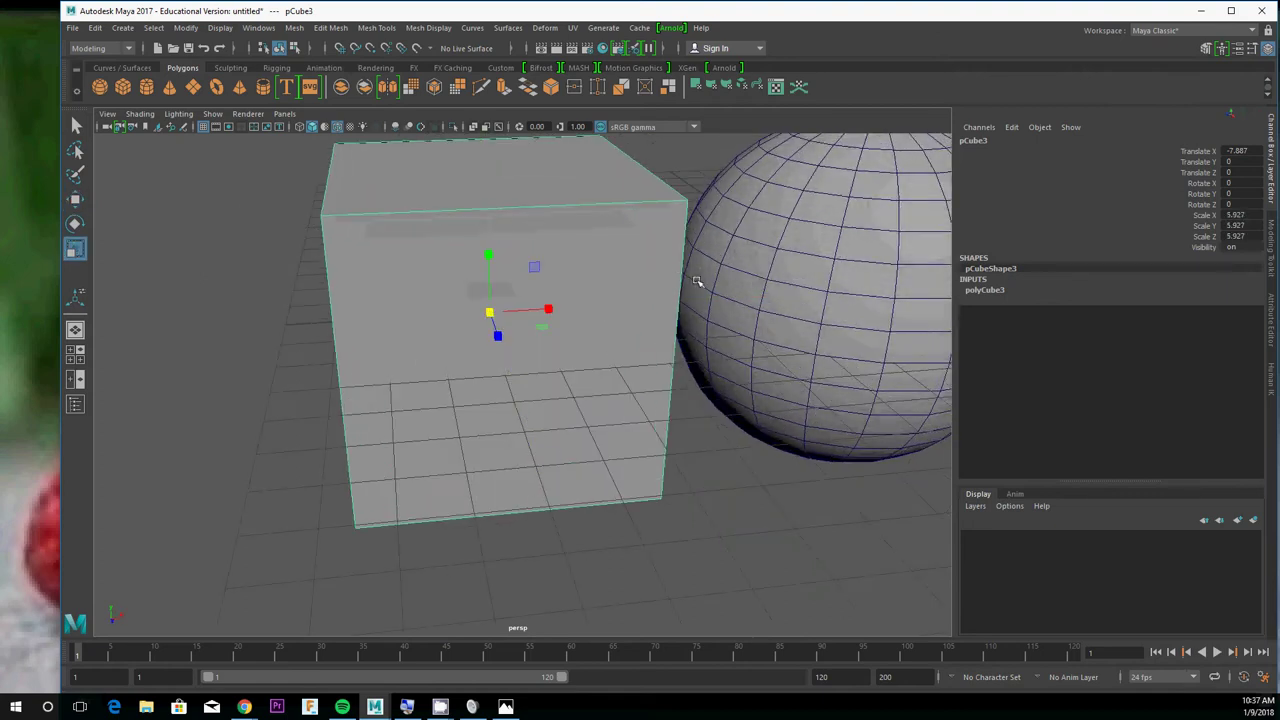
alt+right_drag(566, 271, 474, 280)
alt+drag(474, 280, 568, 281)
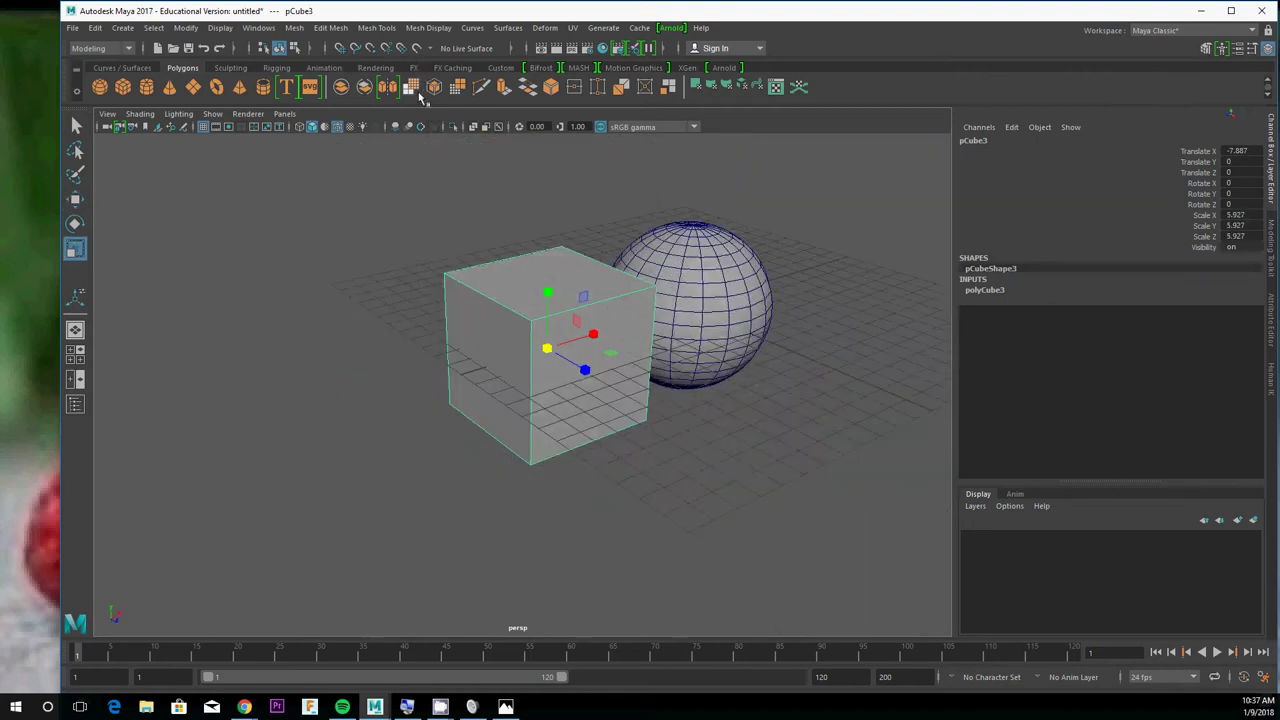
- Smooth the cube four times with 1 division each into a ball and inspect its polygon layout
click(420, 93)
click(420, 93)
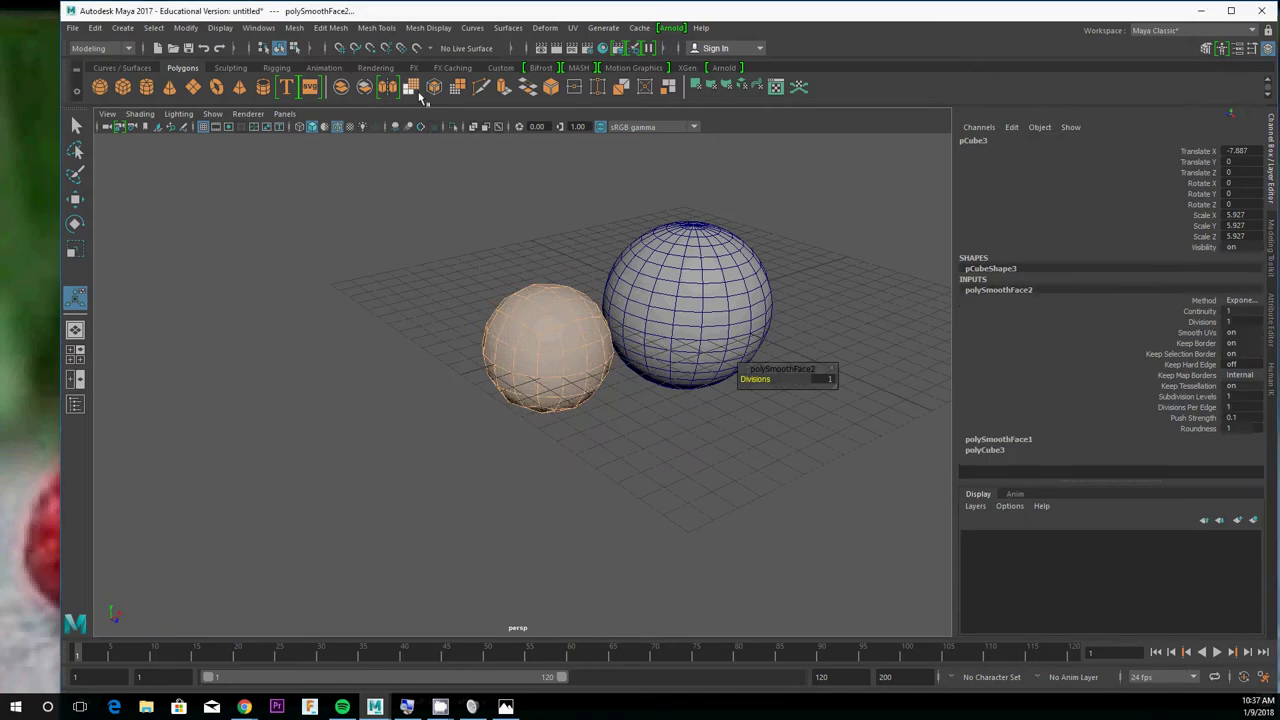
click(418, 90)
click(418, 90)
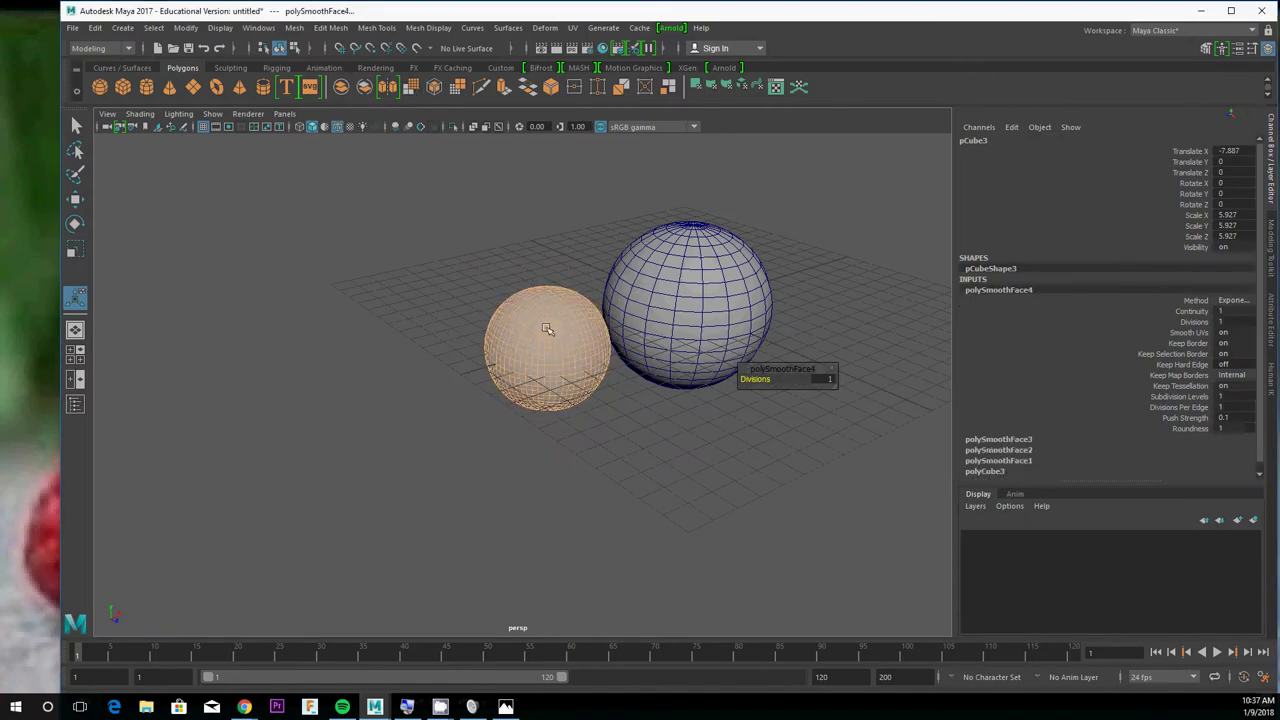
scroll(500, 334, up, 5)
alt+drag(480, 336, 502, 275)
click(505, 255)
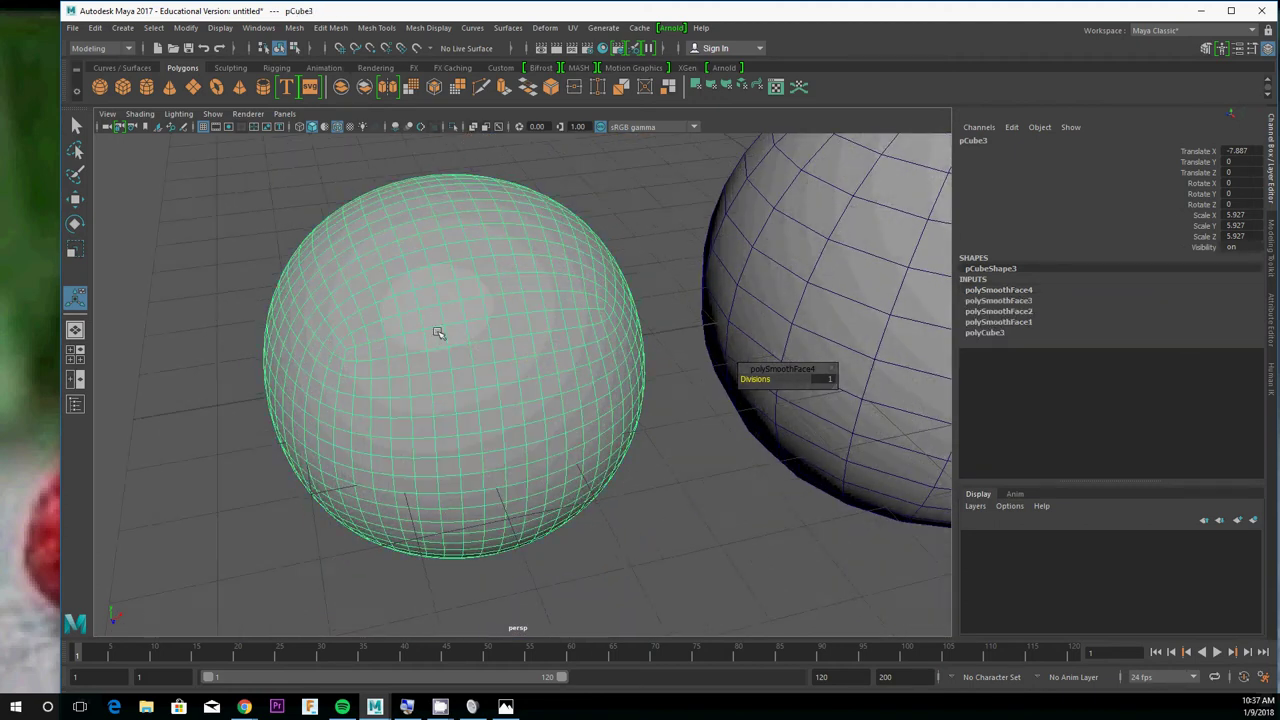
- Delete the smoothed cube, keeping only the original sphere in the scene
key(Delete)
scroll(545, 348, down, 4)
alt+drag(545, 348, 417, 289)
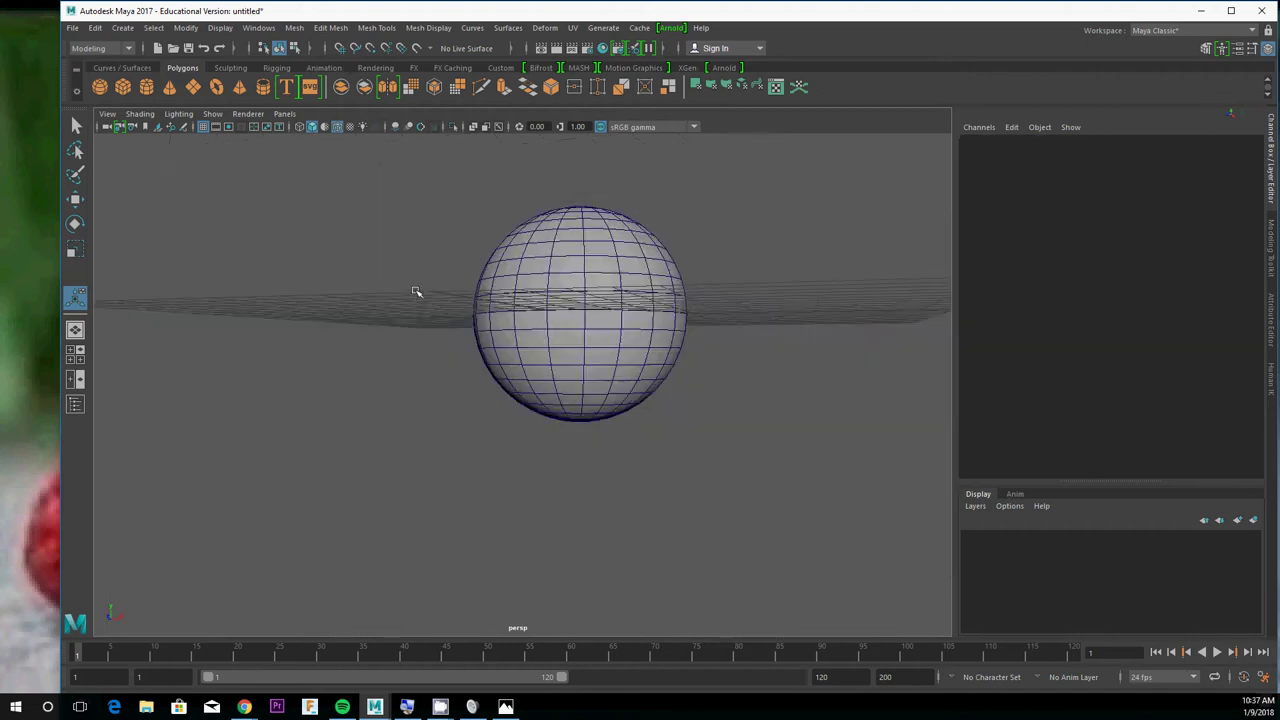
- Select the sphere and examine its polygon rows from the side and around its upper pole
scroll(417, 289, up, 6)
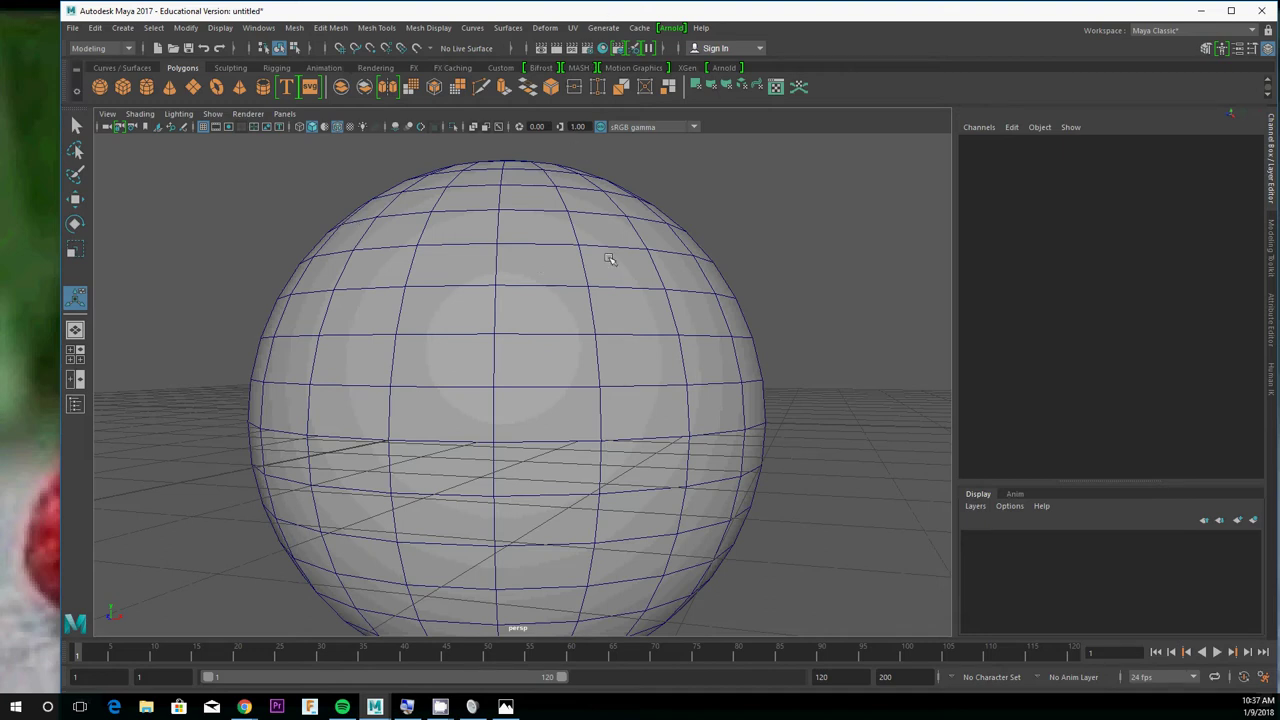
scroll(477, 296, down, 5)
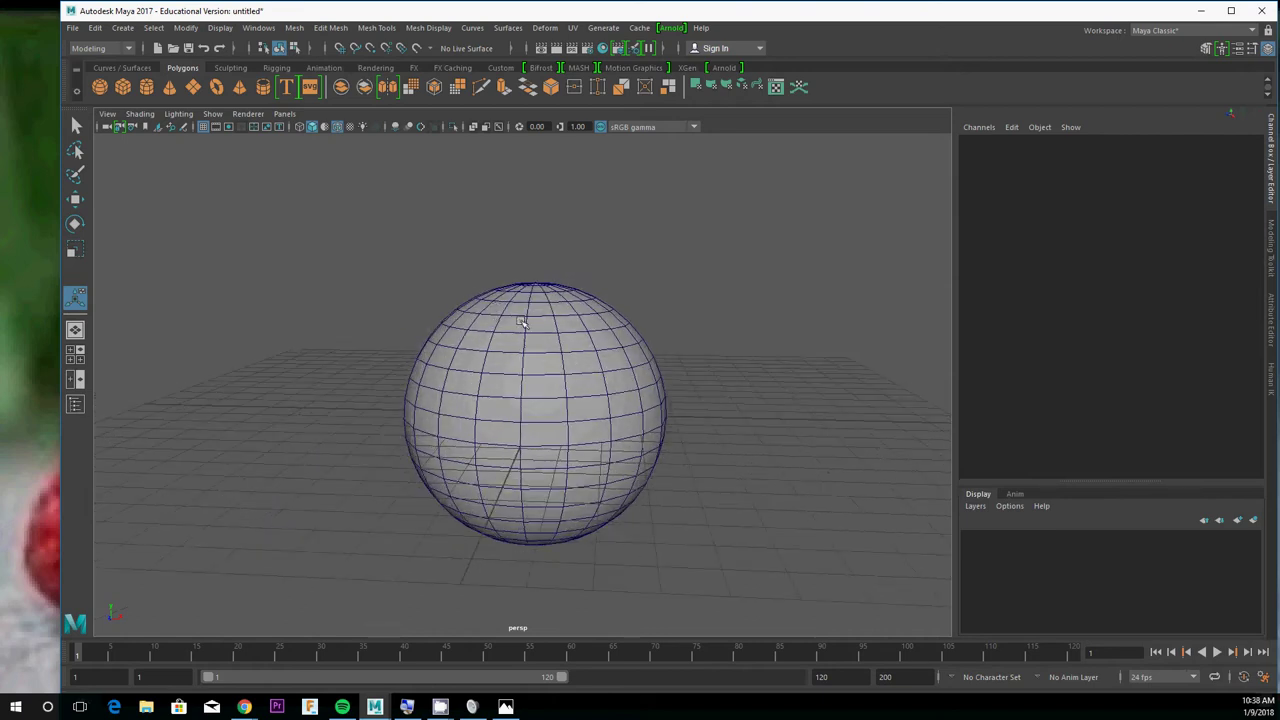
click(523, 323)
scroll(546, 387, up, 5)
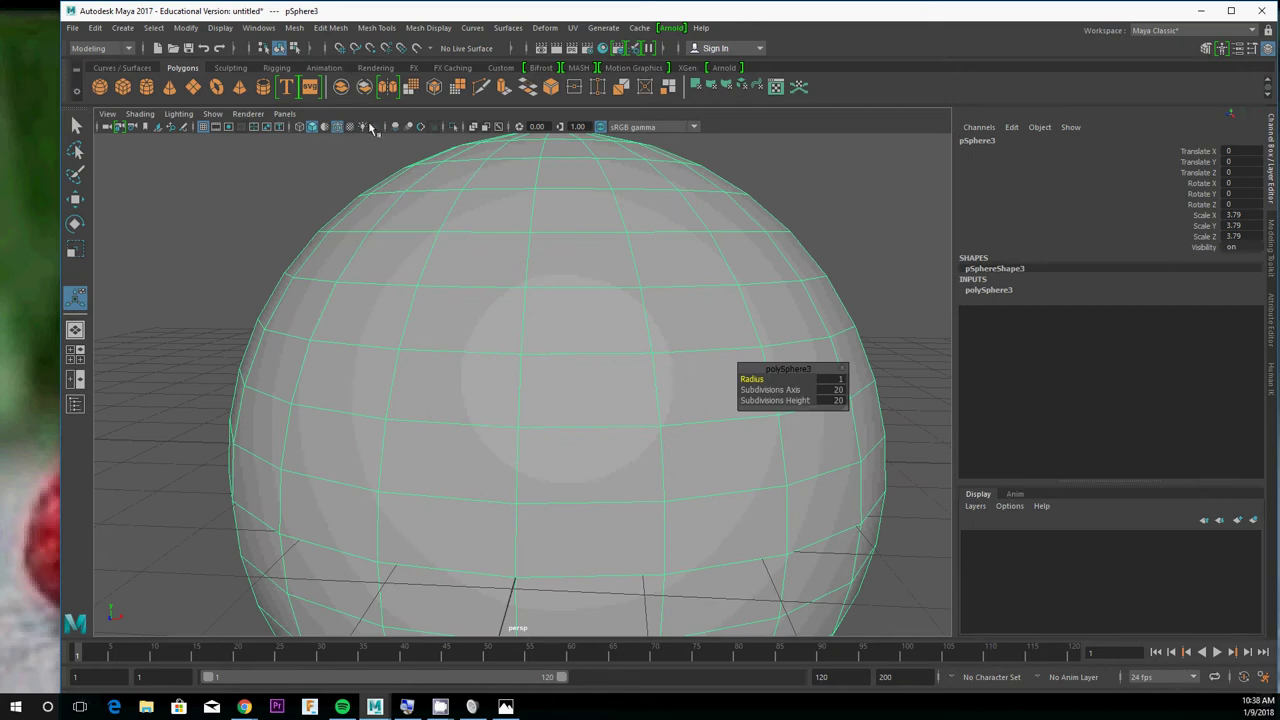
scroll(410, 192, down, 5)
alt+drag(441, 274, 466, 329)
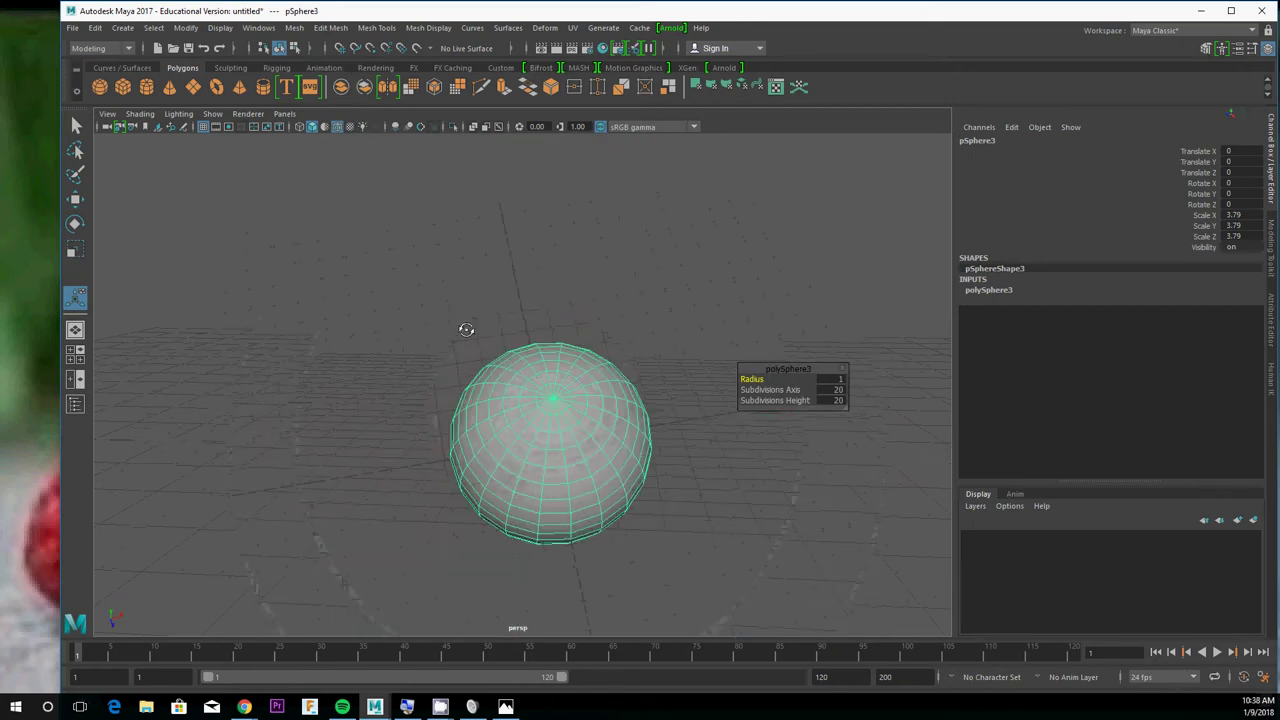
scroll(507, 382, up, 5)
alt+drag(507, 382, 514, 326)
alt+middle_drag(514, 326, 462, 290)
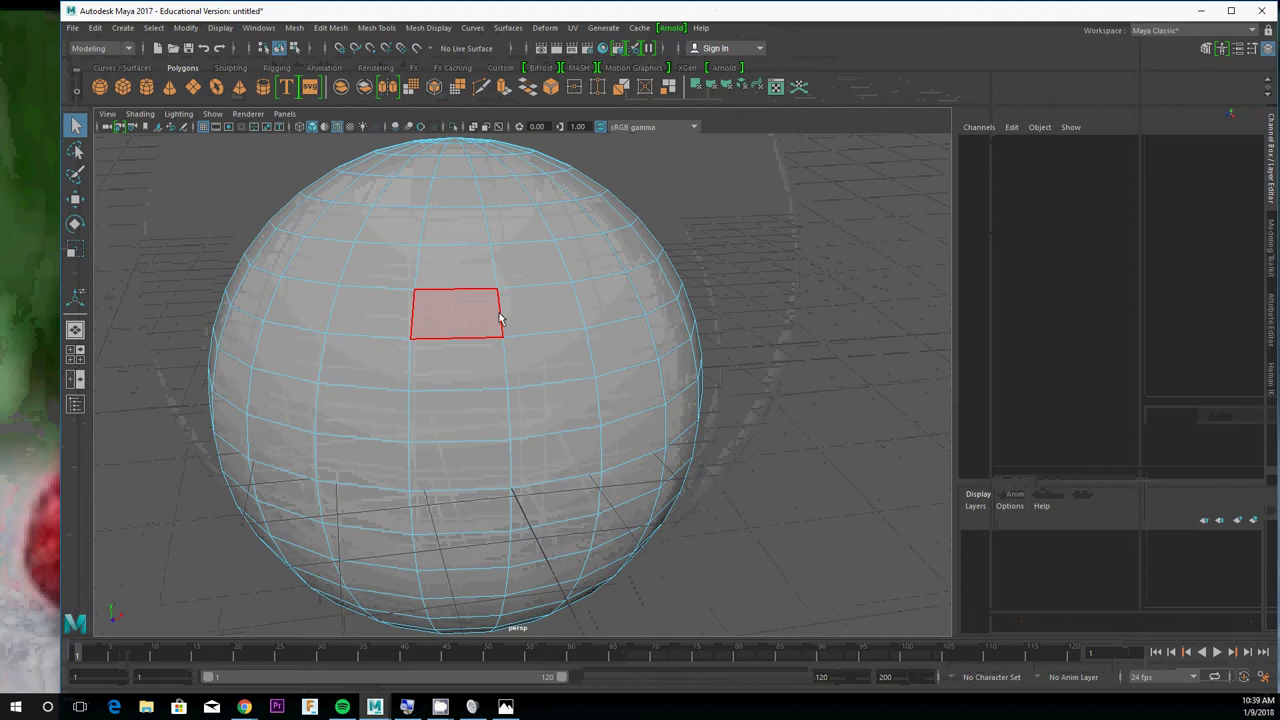
- Select a single face on the sphere's upper half and pull it outward along the Z axis
click(566, 314)
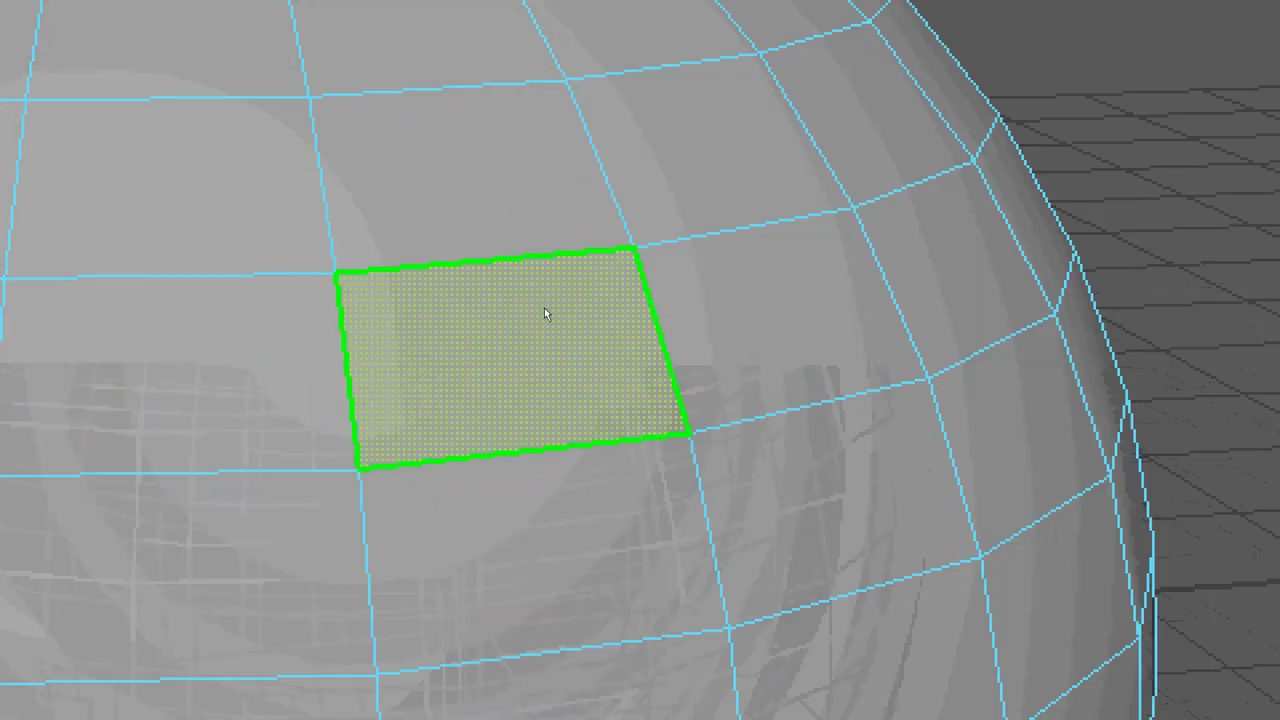
click(544, 308)
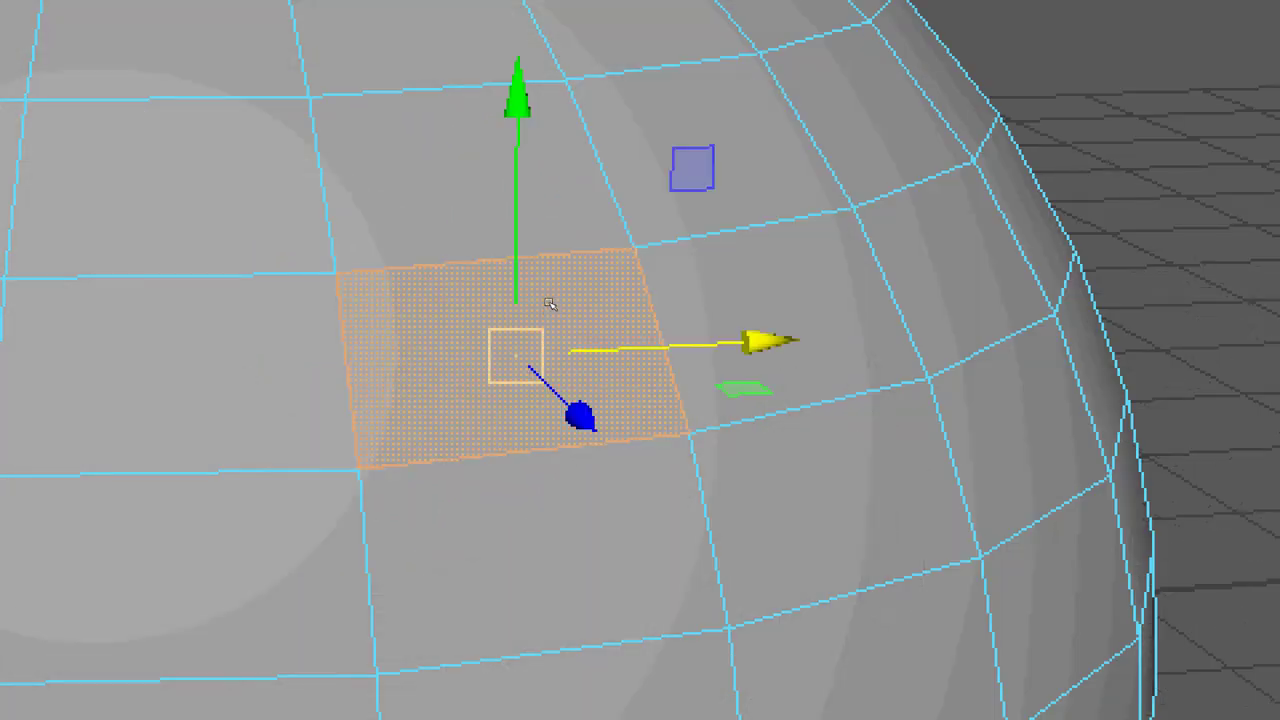
alt+drag(509, 298, 494, 260)
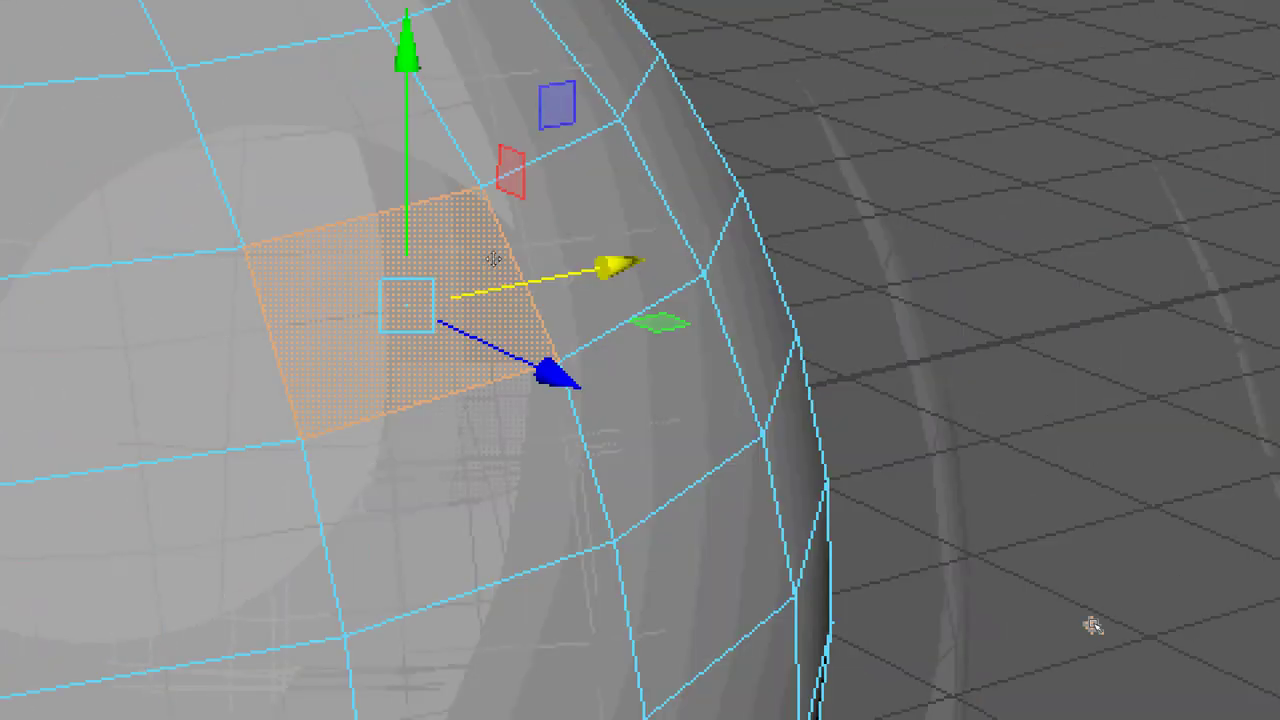
drag(549, 308, 627, 379)
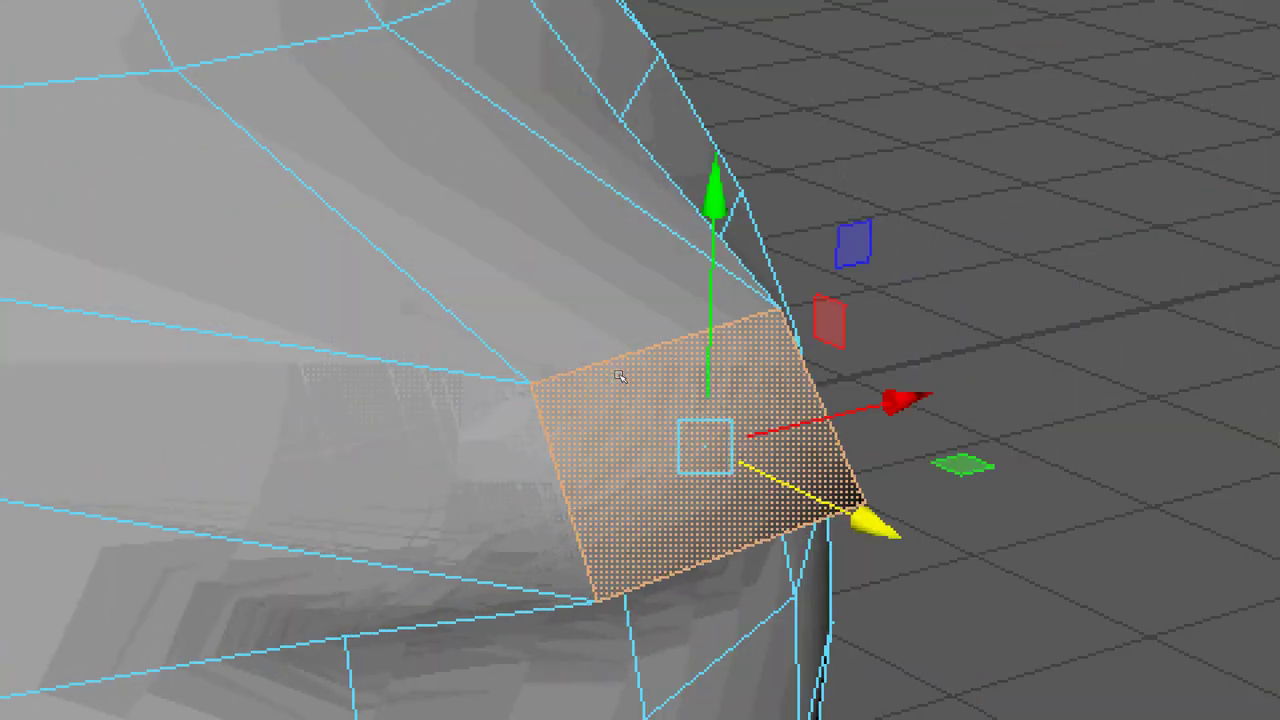
- Pull the same face farther out along Z to form a long spike on the sphere
scroll(637, 317, down, 5)
alt+drag(637, 317, 665, 289)
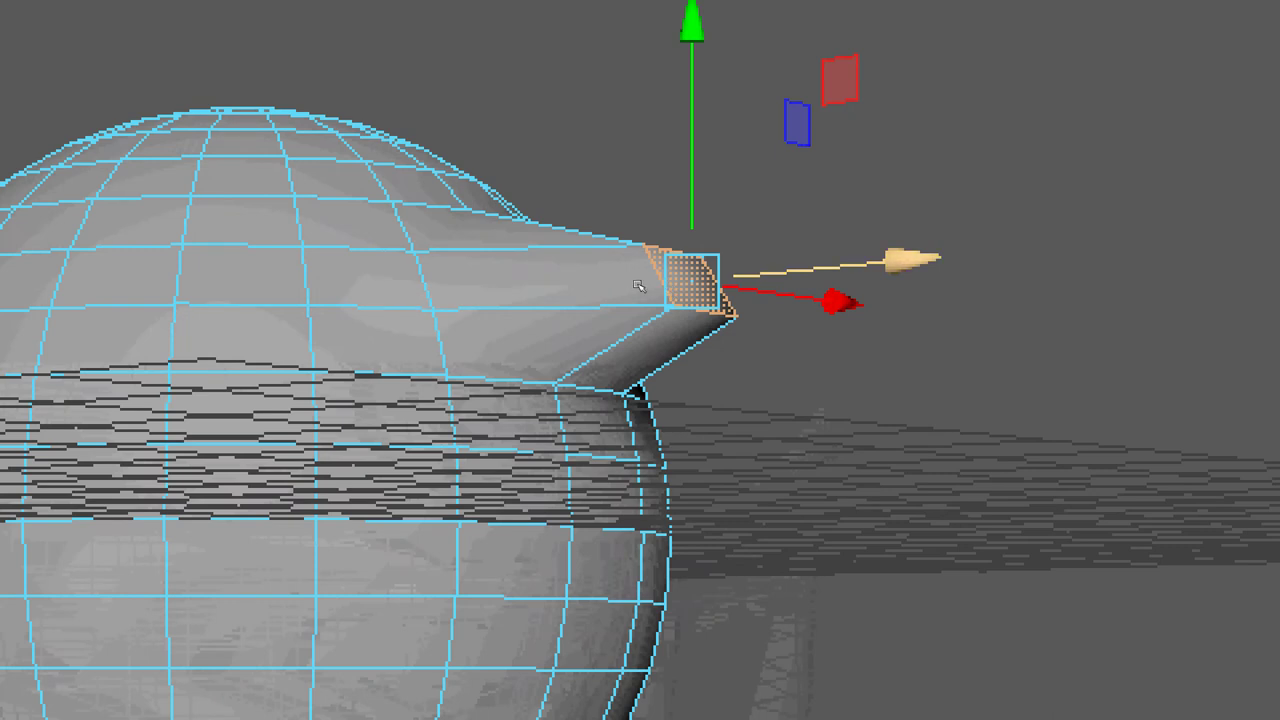
middle_drag(643, 290, 878, 261)
alt+drag(878, 261, 821, 234)
scroll(678, 252, down, 8)
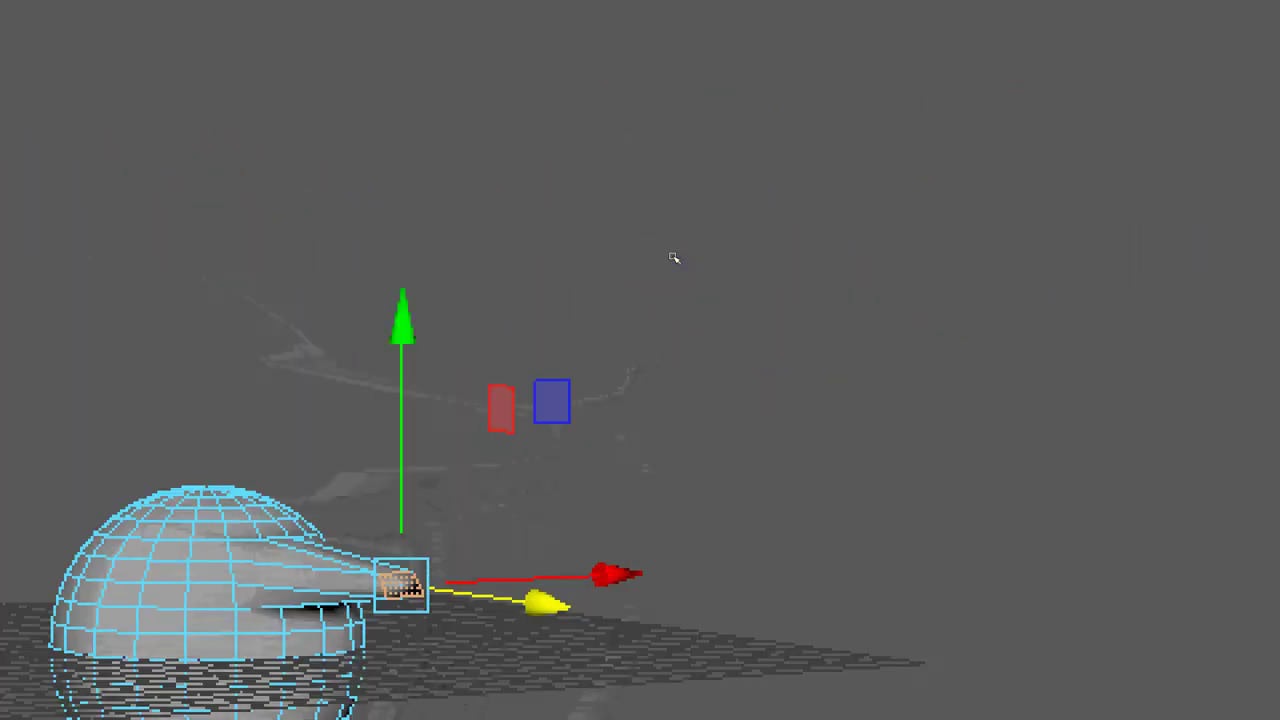
- Examine the stretched polygons between the sphere and the pulled-out face from several angles
alt+middle_drag(571, 346, 605, 341)
scroll(613, 263, up, 4)
scroll(607, 343, down, 1)
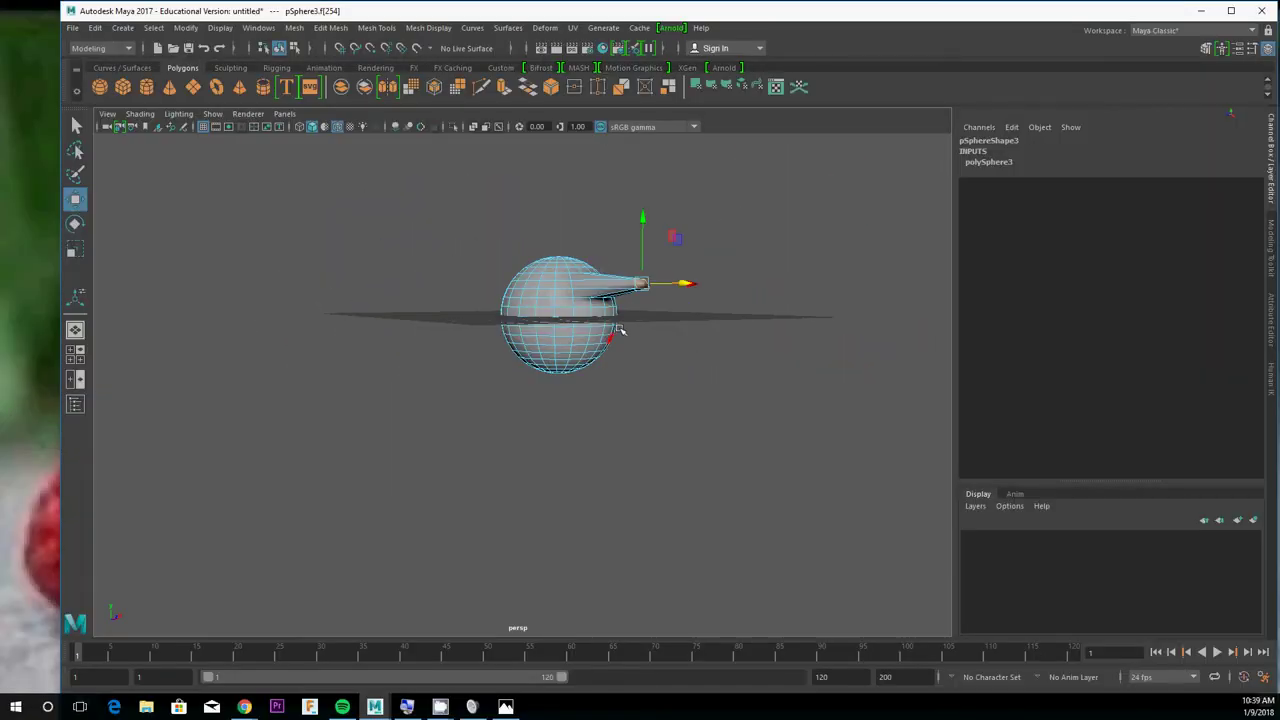
scroll(616, 318, up, 7)
alt+middle_drag(592, 277, 485, 354)
alt+drag(485, 354, 484, 371)
scroll(606, 385, down, 6)
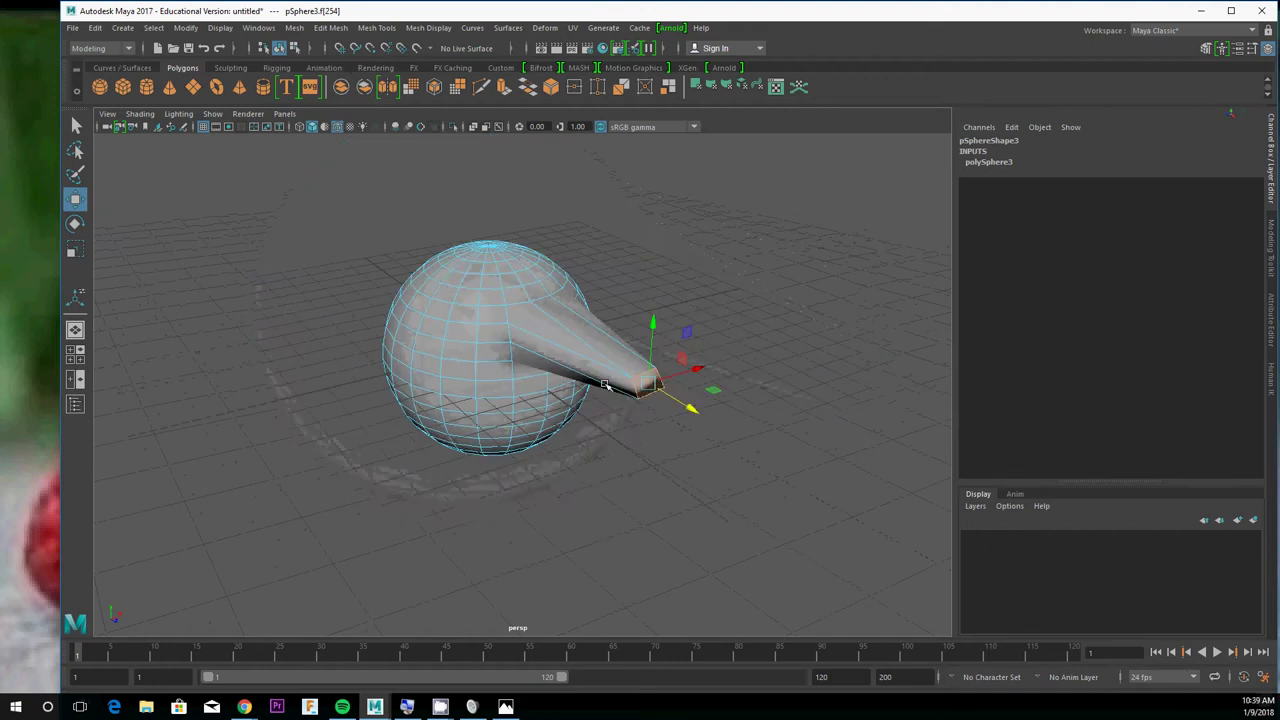
- Scale up the face at the spike's tip and rotate it to straighten the end of the projection
alt+drag(606, 385, 724, 366)
key(r)
key(e)
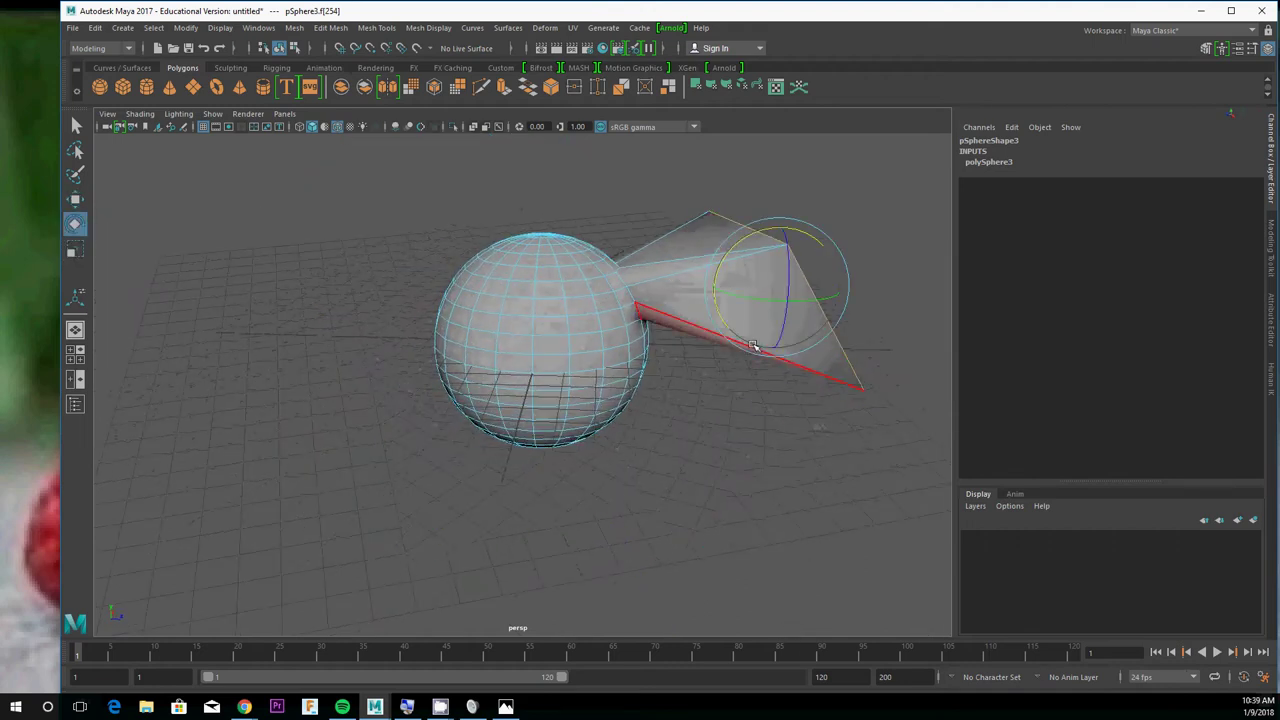
alt+drag(820, 260, 660, 370)
key(w)
key(e)
key(r)
key(w)
- Move the enlarged end face back toward the sphere to shorten the projection
click(745, 368)
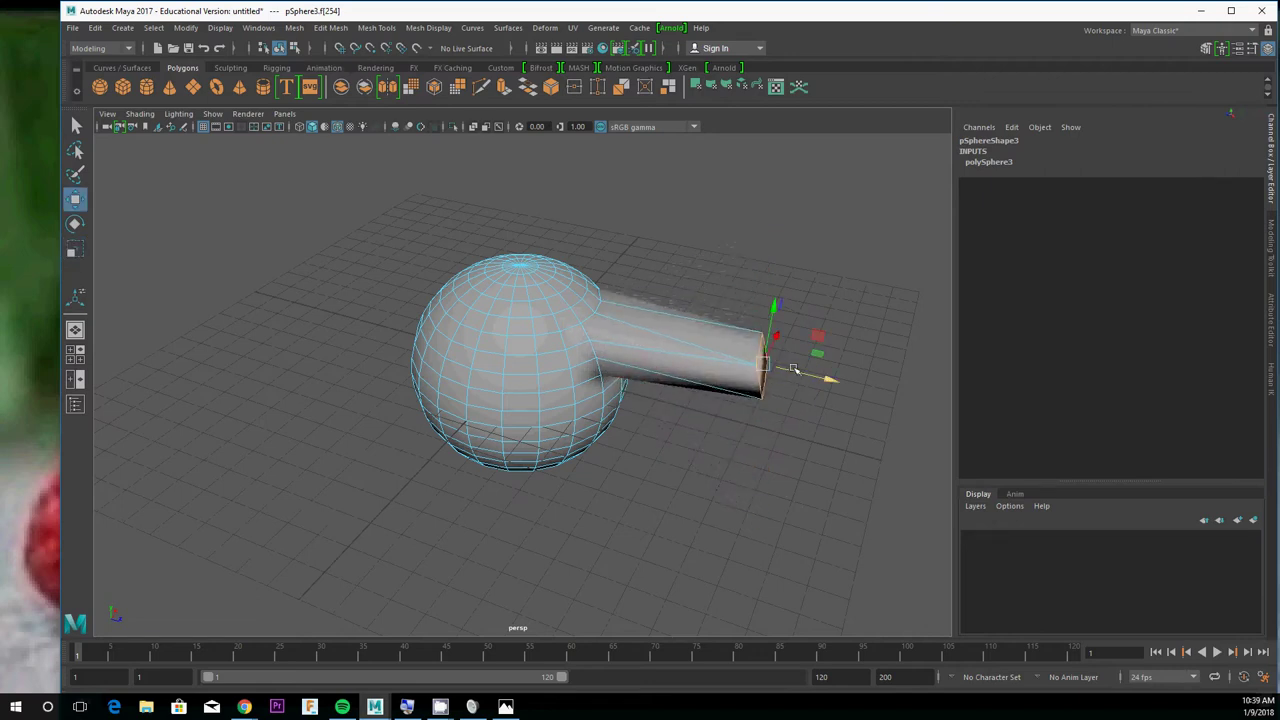
drag(796, 370, 710, 350)
click(700, 298)
- Select three adjacent faces in one row on the sphere's side
scroll(615, 306, up, 5)
alt+drag(613, 330, 565, 312)
scroll(543, 292, up, 5)
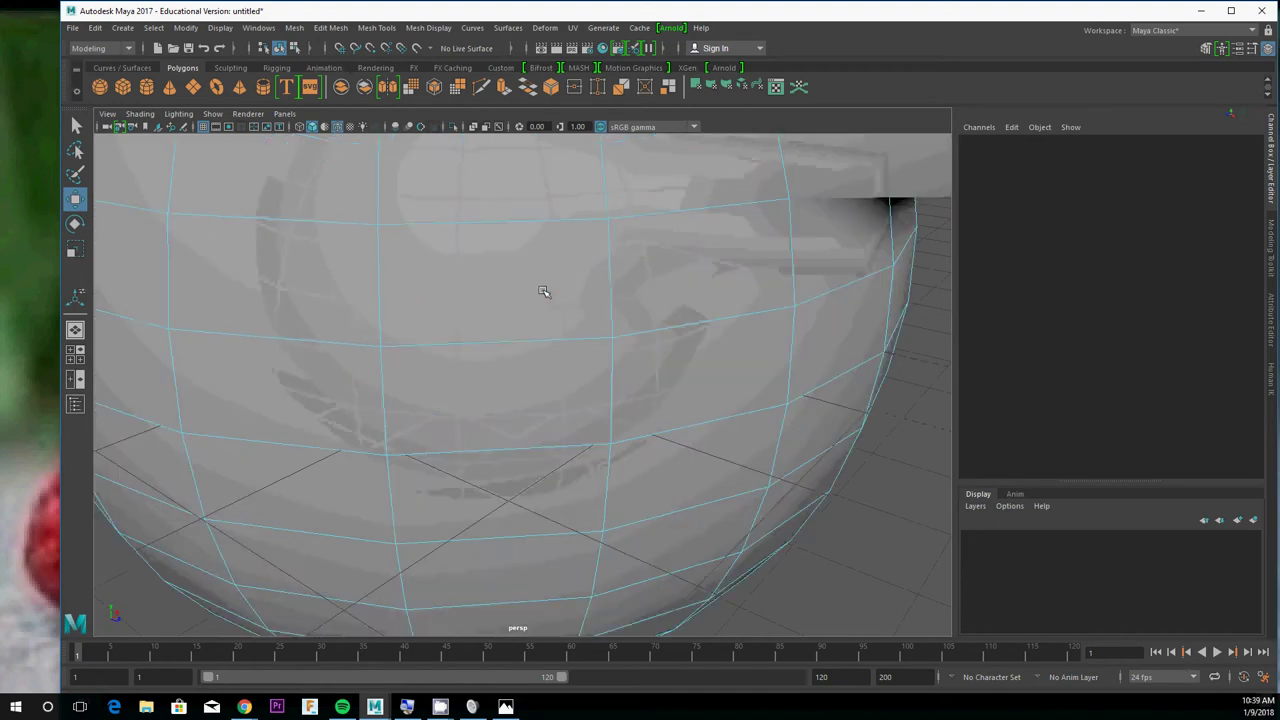
click(493, 260)
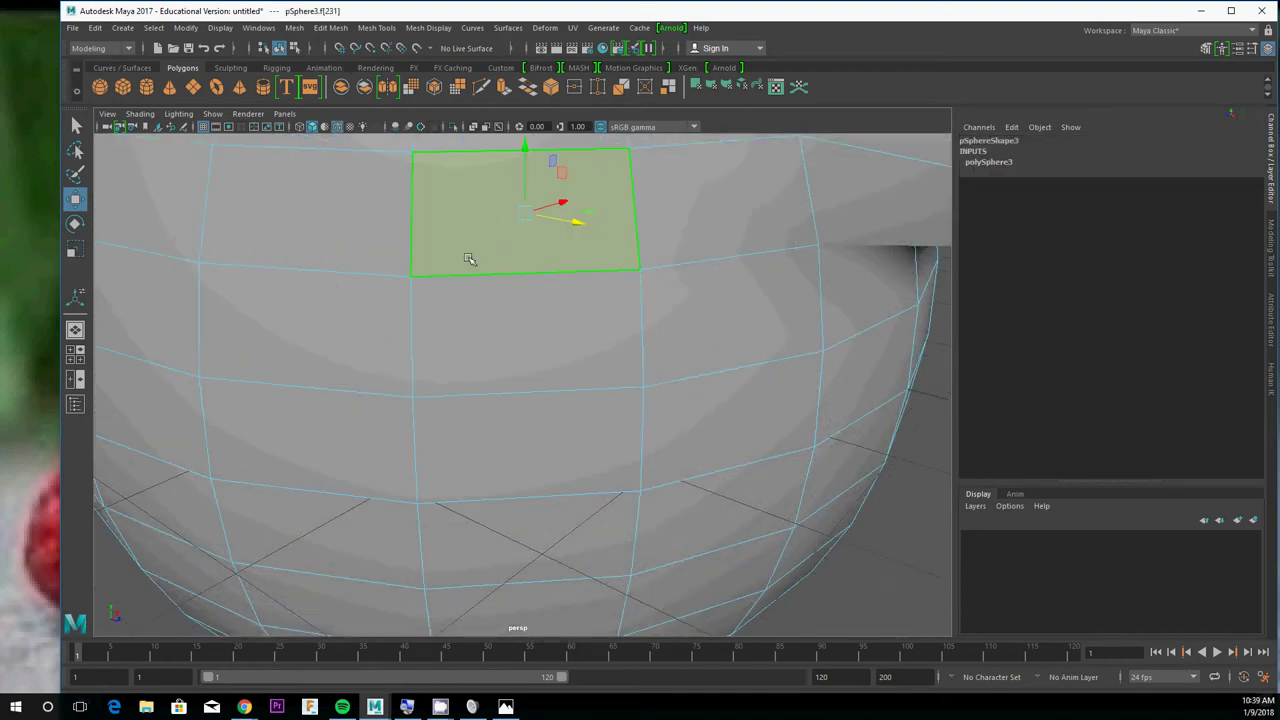
shift+click(323, 229)
shift+click(187, 205)
scroll(262, 226, down, 5)
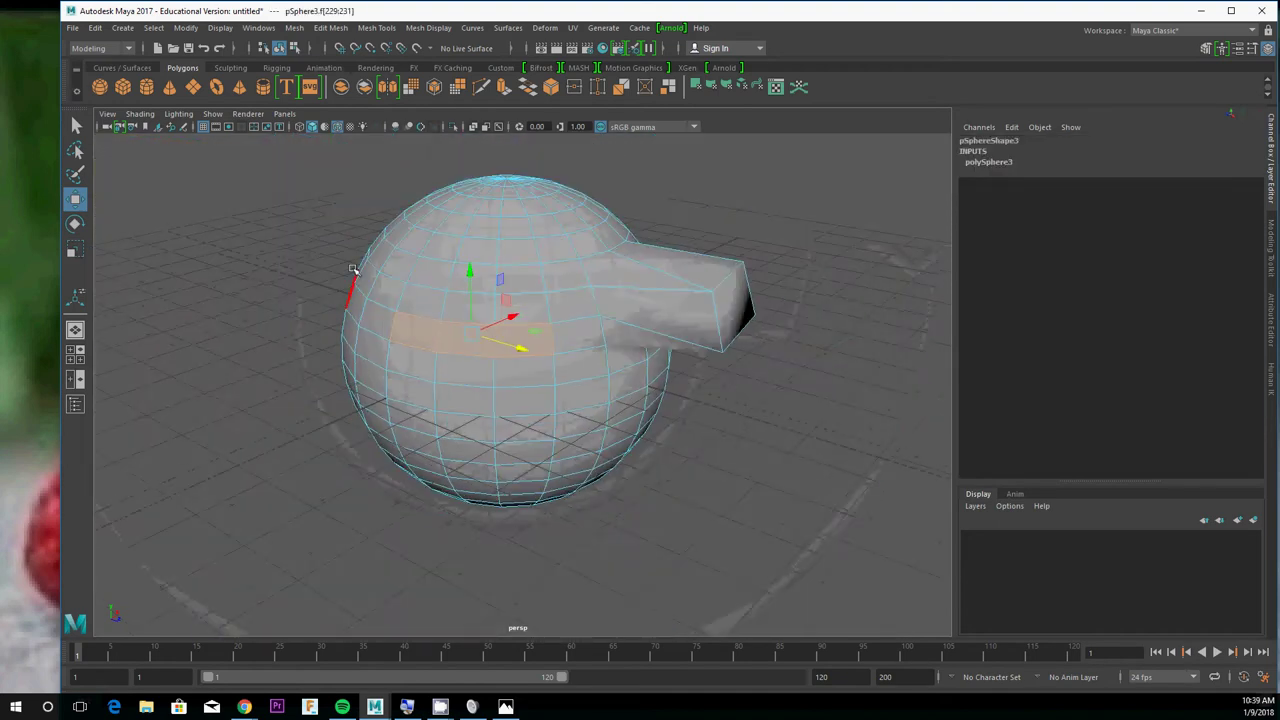
- Select the faces of the sphere's upper cap and raise them along the Y axis to stretch the body
alt+drag(354, 271, 446, 269)
drag(680, 156, 414, 255)
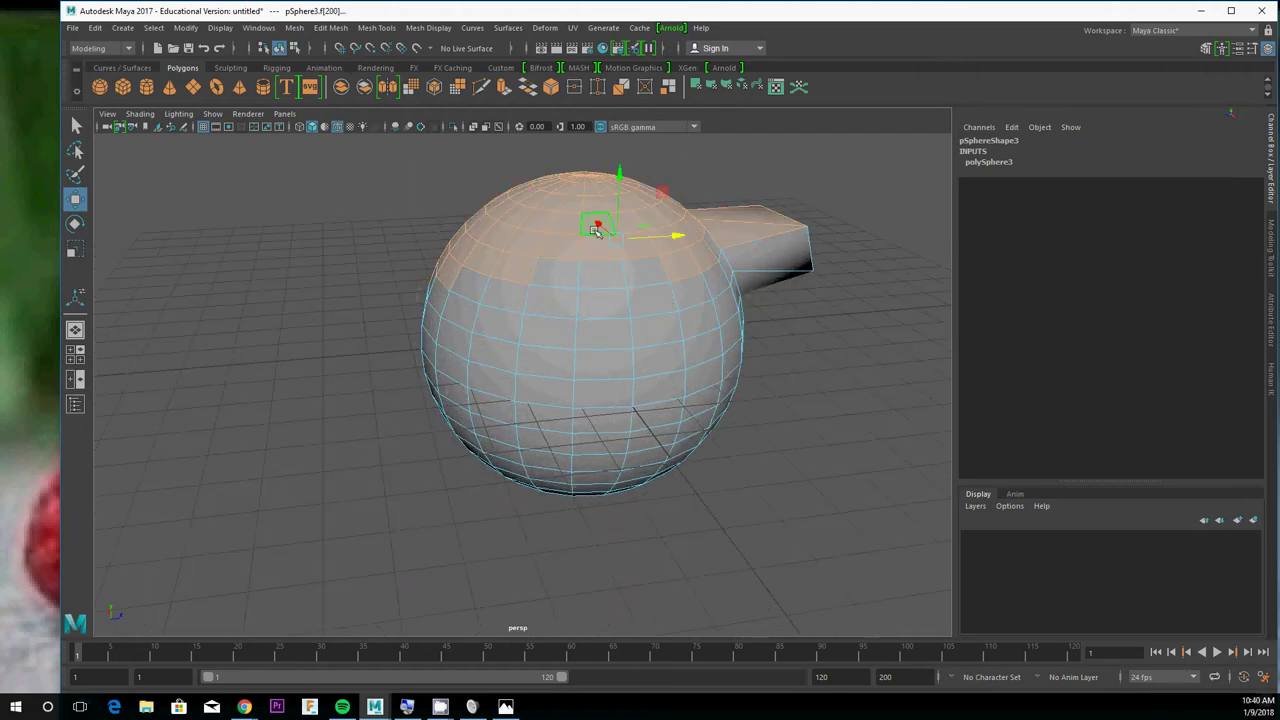
drag(620, 180, 663, 72)
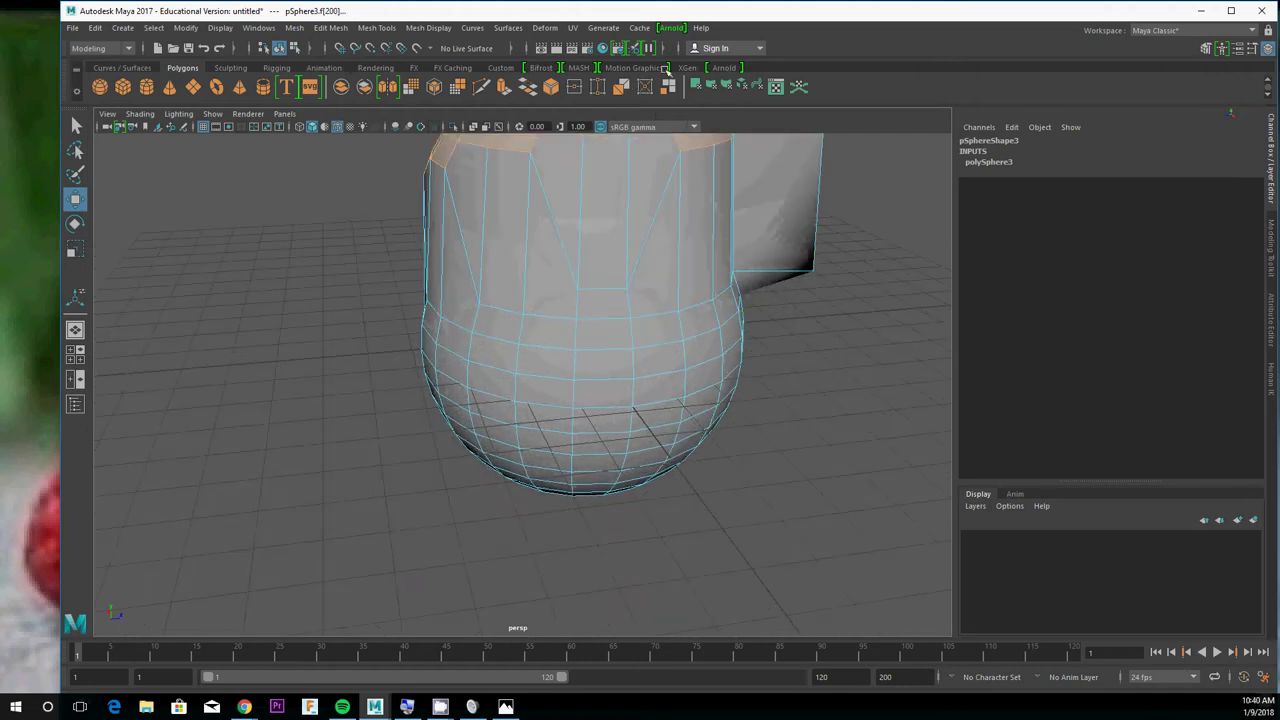
scroll(623, 203, down, 6)
alt+middle_drag(563, 251, 446, 320)
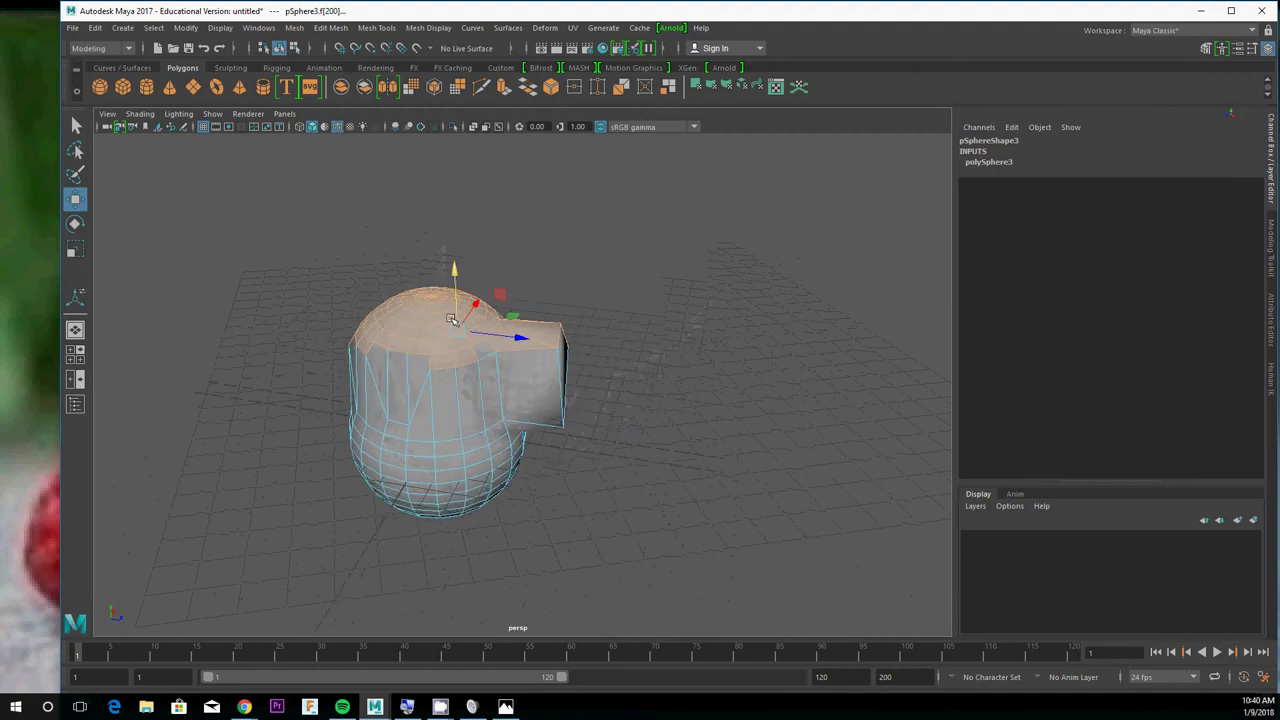
scroll(389, 354, up, 6)
scroll(355, 348, down, 4)
- Select four adjacent faces in a row below the stretched body and pull them outward into a cap-like brim
alt+middle_drag(360, 364, 468, 215)
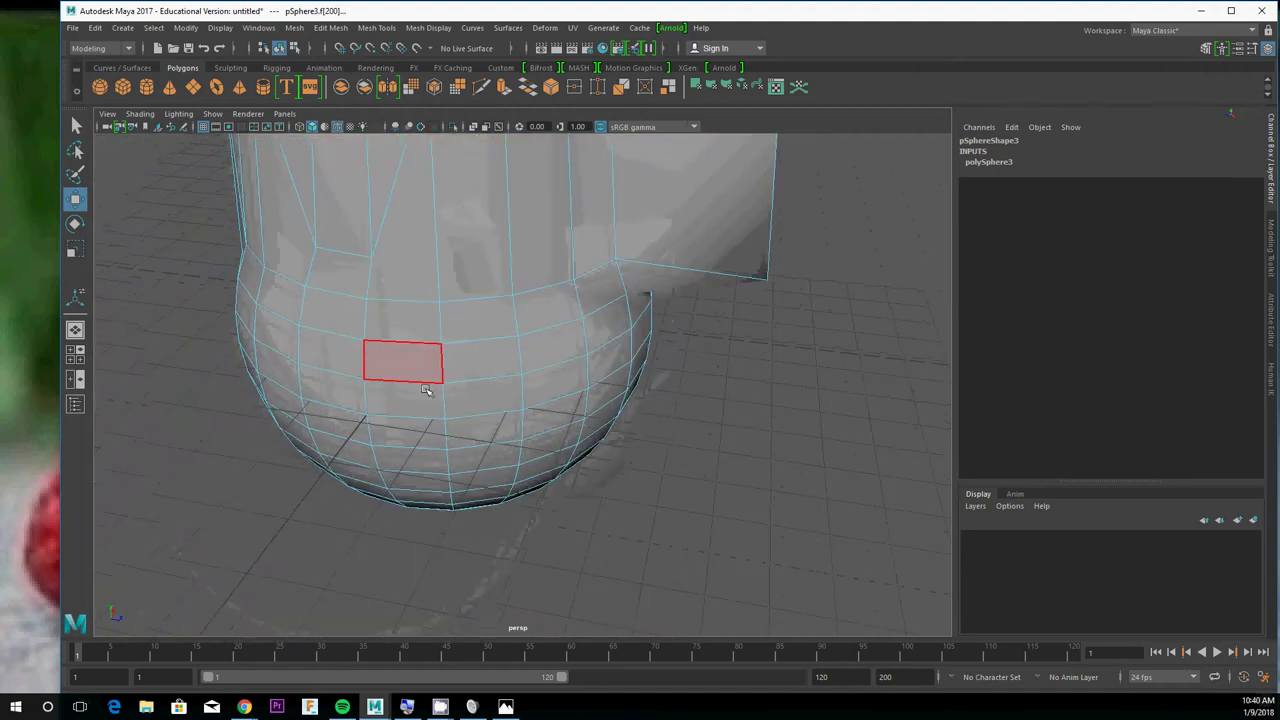
click(480, 400)
shift+click(418, 401)
shift+click(334, 396)
shift+click(330, 415)
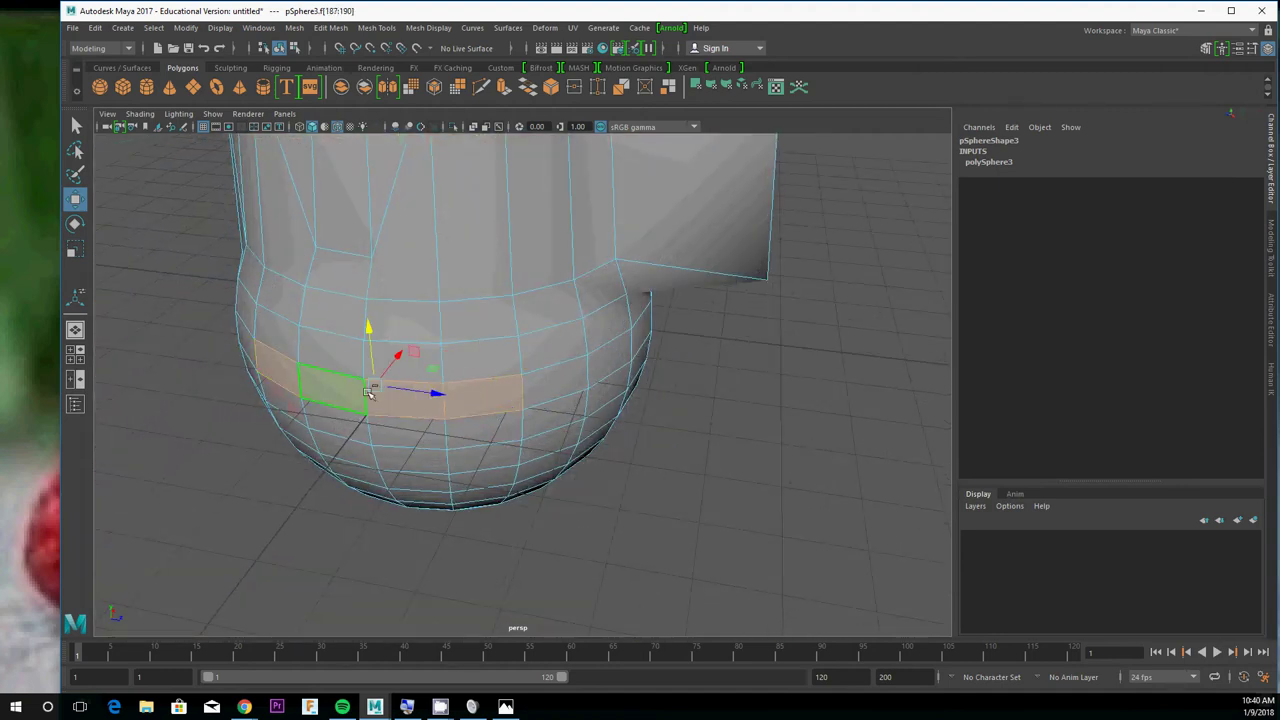
drag(397, 354, 237, 540)
scroll(392, 418, down, 5)
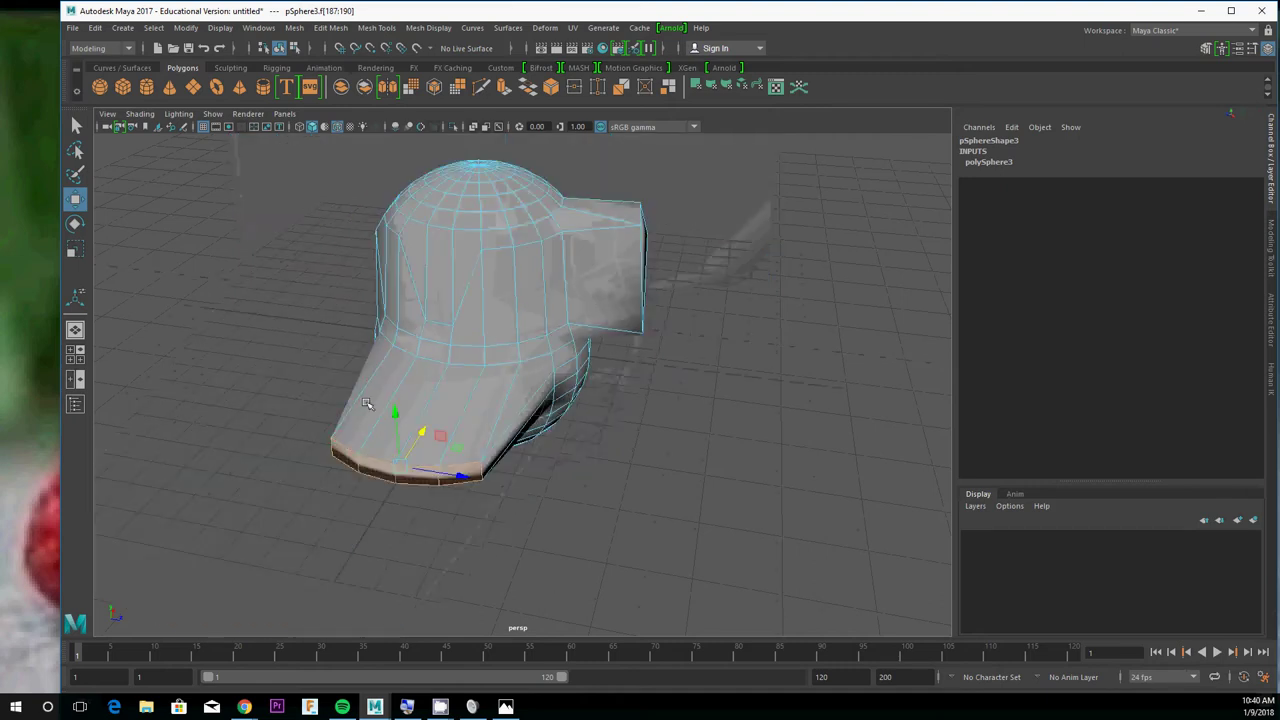
alt+drag(398, 425, 303, 383)
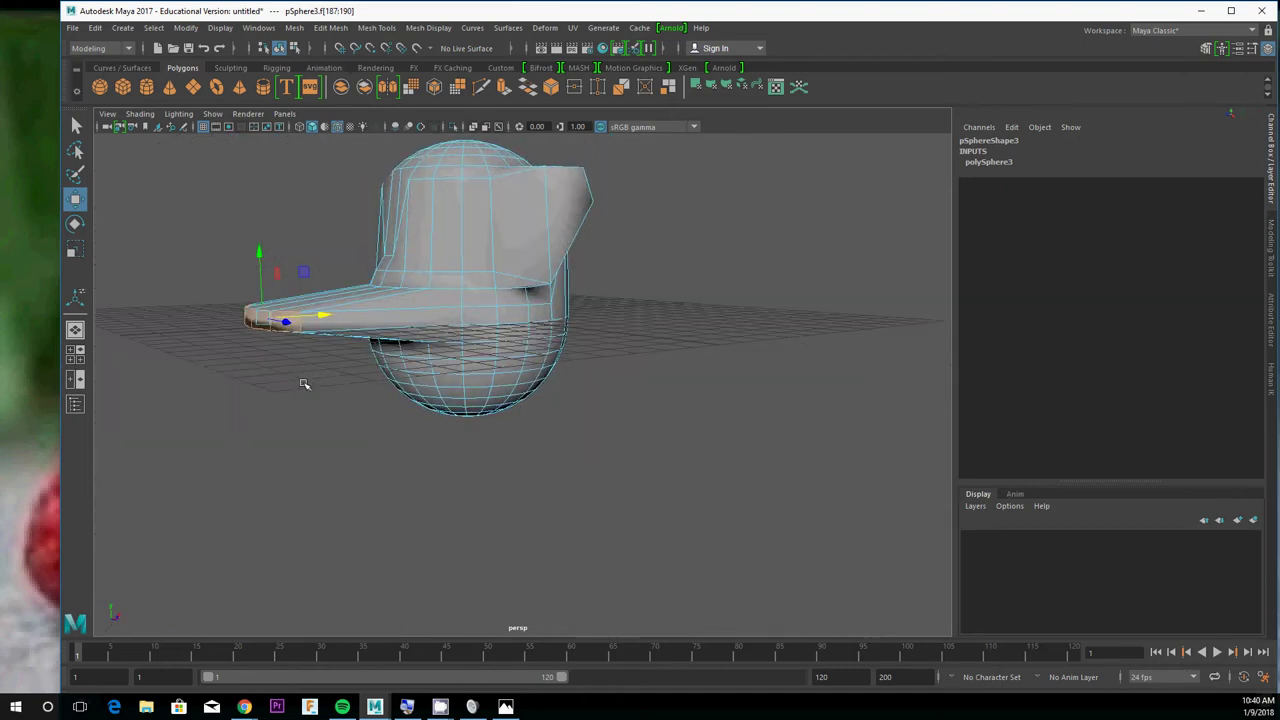
- Select the four long faces on top of the brim and raise them along Y to thicken it
click(207, 245)
scroll(250, 295, up, 5)
alt+drag(263, 300, 414, 308)
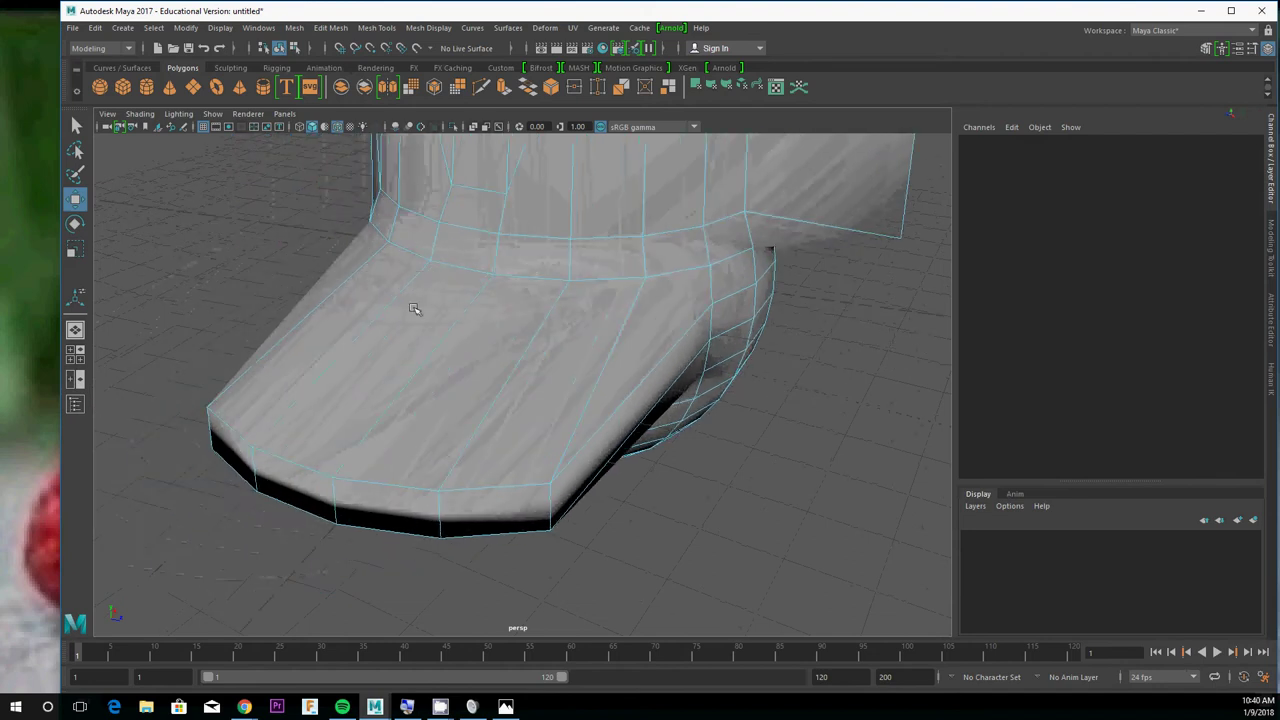
click(423, 314)
shift+click(438, 368)
shift+click(547, 364)
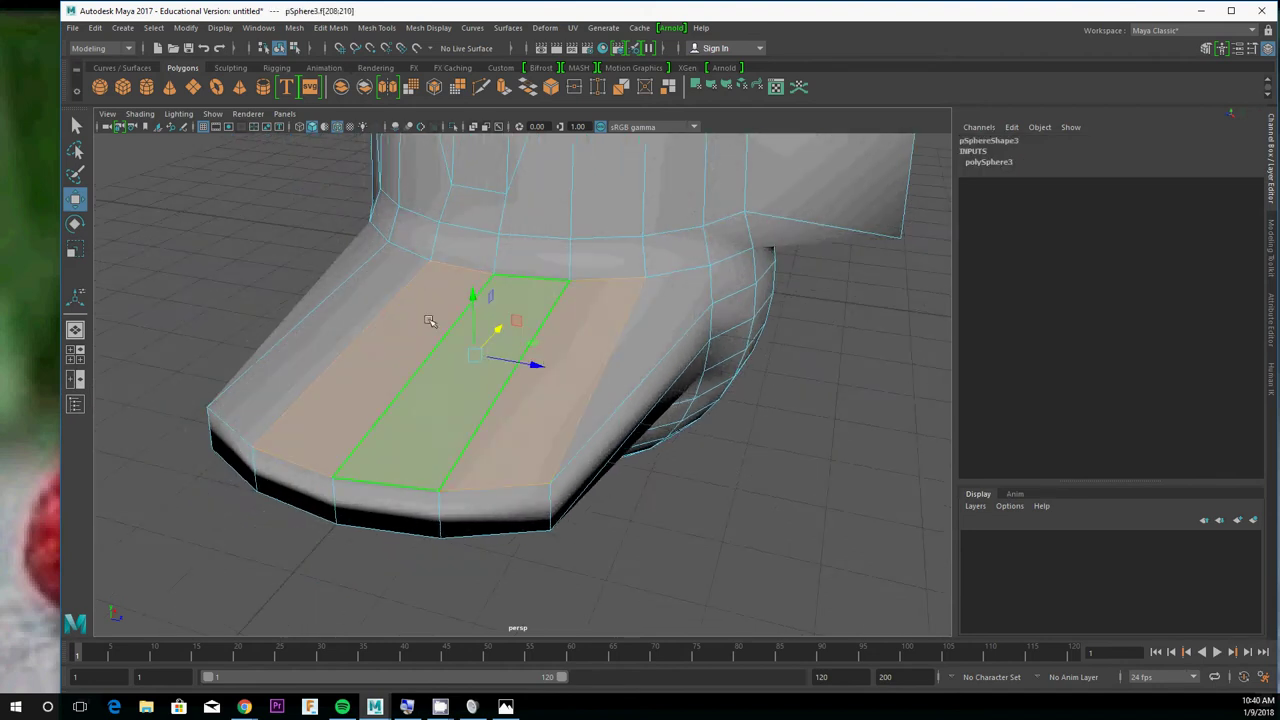
click(322, 318)
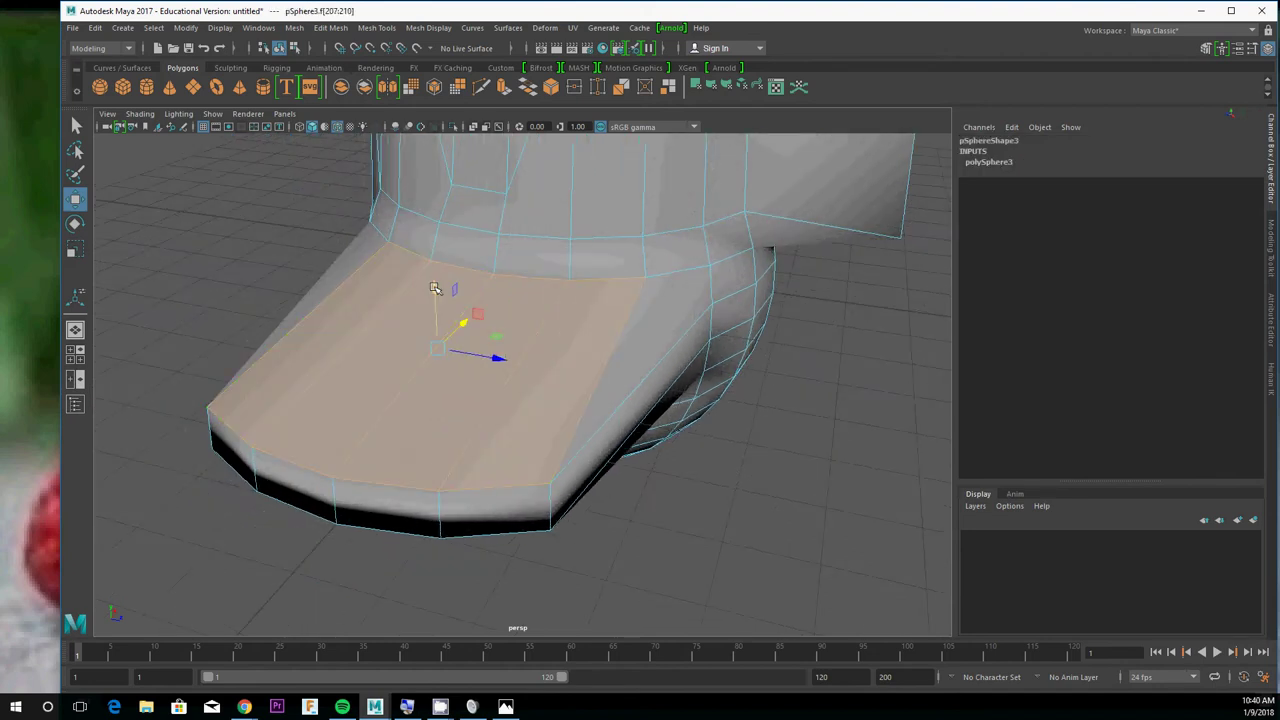
drag(436, 288, 419, 214)
- Scale and rotate the brim's raised top faces so that they tilt
key(r)
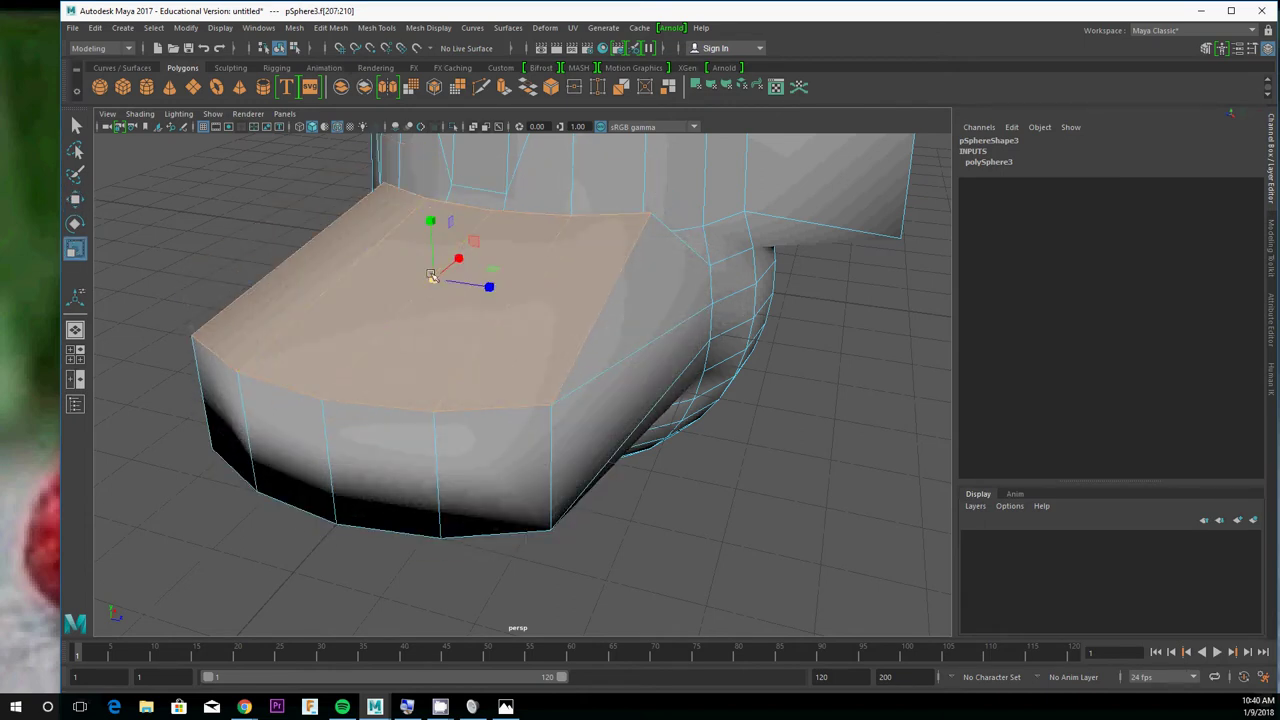
drag(434, 283, 400, 292)
key(e)
drag(416, 244, 331, 257)
key(w)
scroll(361, 248, down, 8)
click(371, 251)
- Select a single face at the corner of the brim's front edge and raise it high along Y
scroll(331, 257, up, 5)
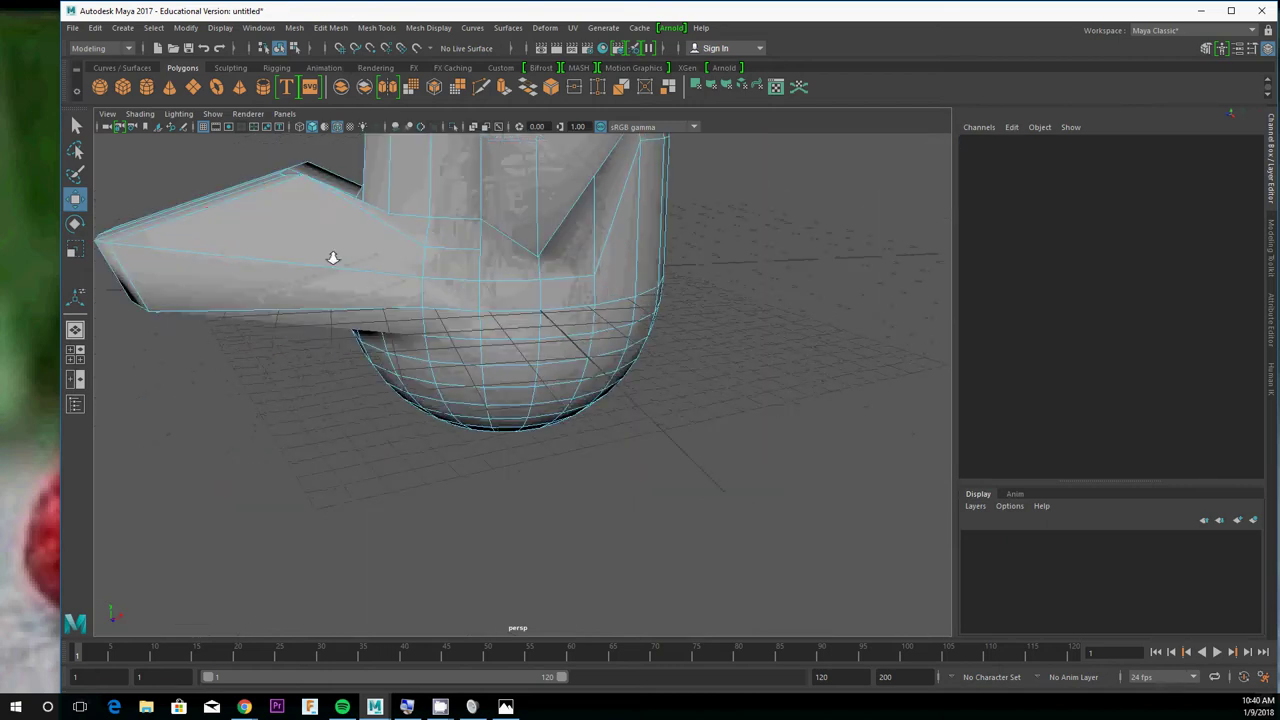
alt+middle_drag(331, 257, 361, 395)
alt+drag(361, 394, 330, 334)
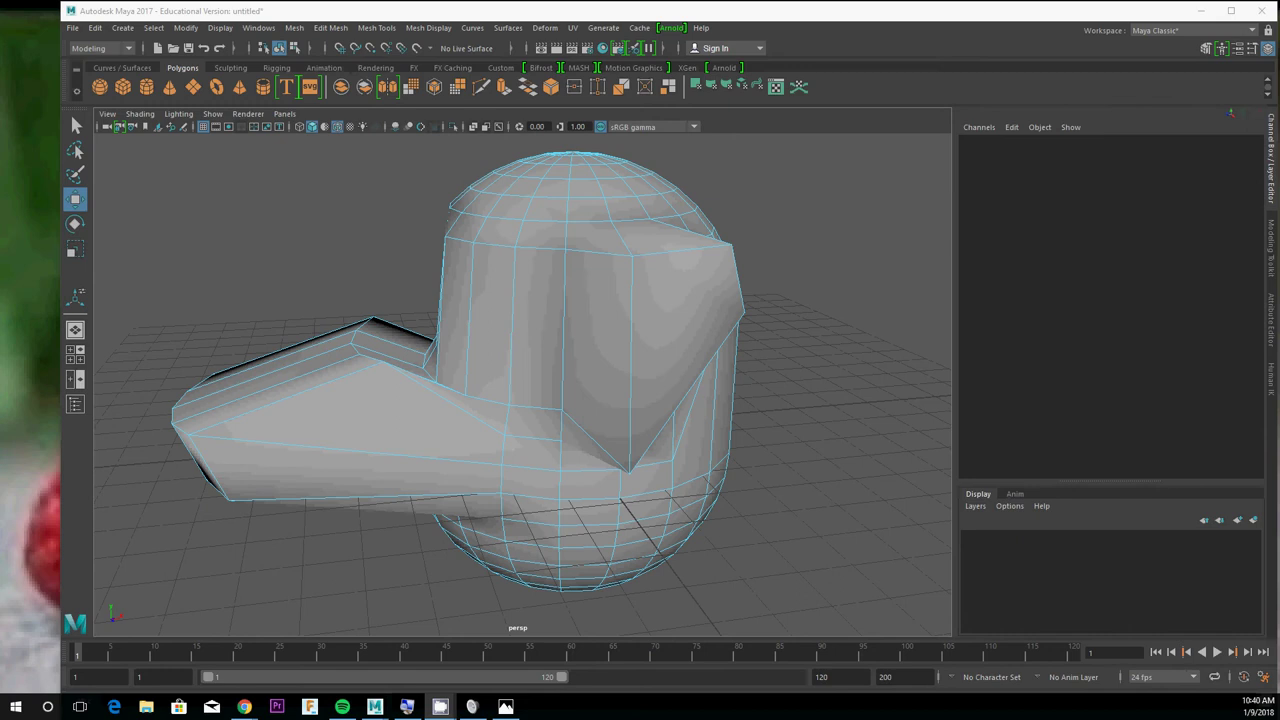
alt+drag(321, 253, 363, 277)
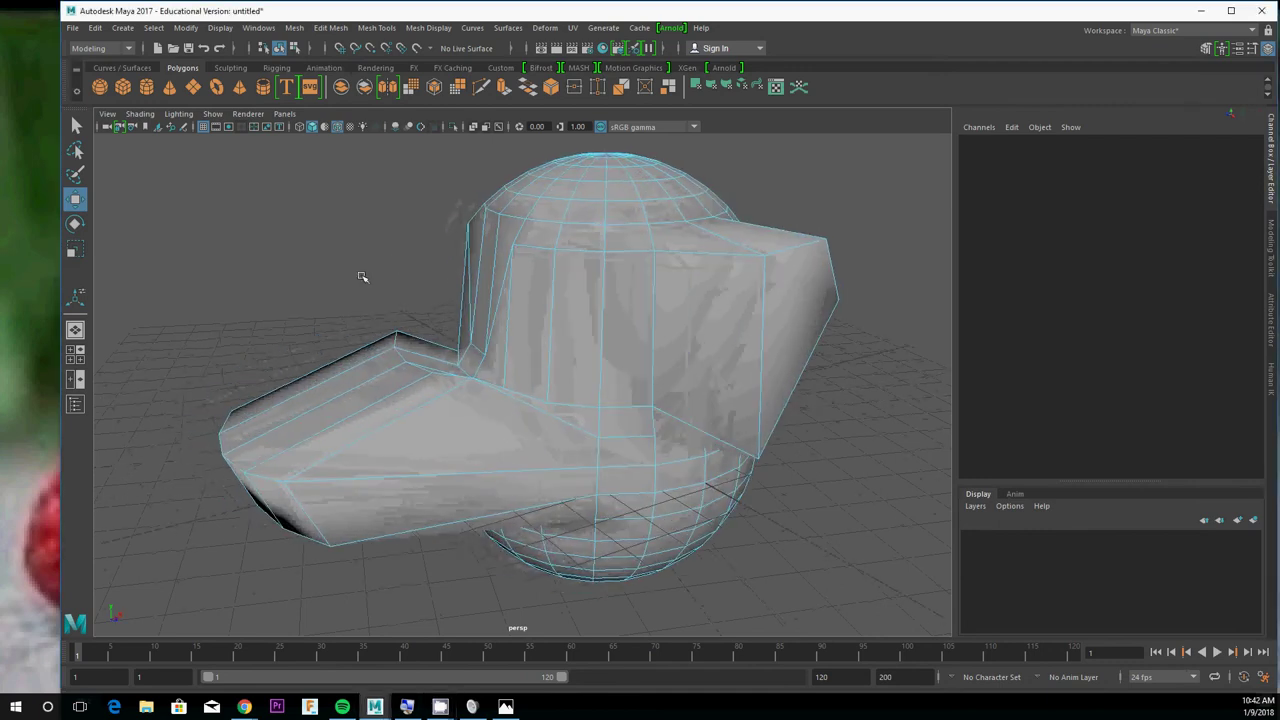
click(463, 446)
scroll(464, 458, up, 4)
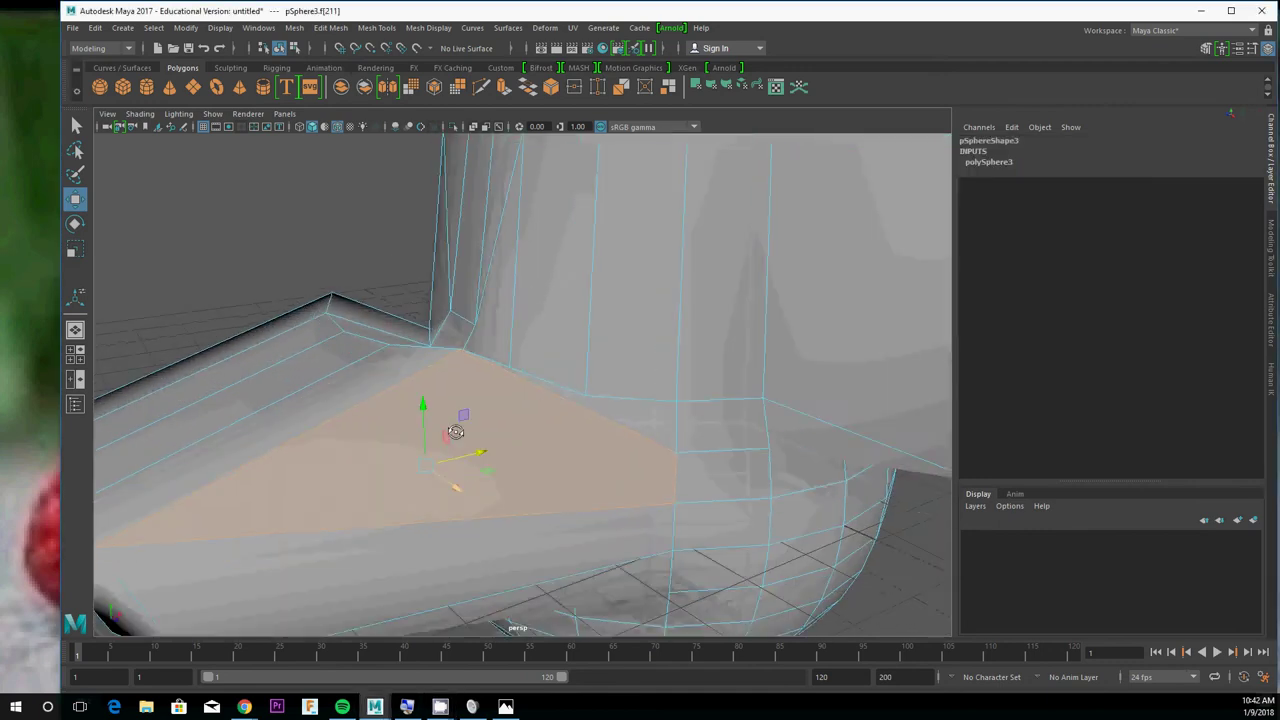
alt+drag(454, 434, 489, 423)
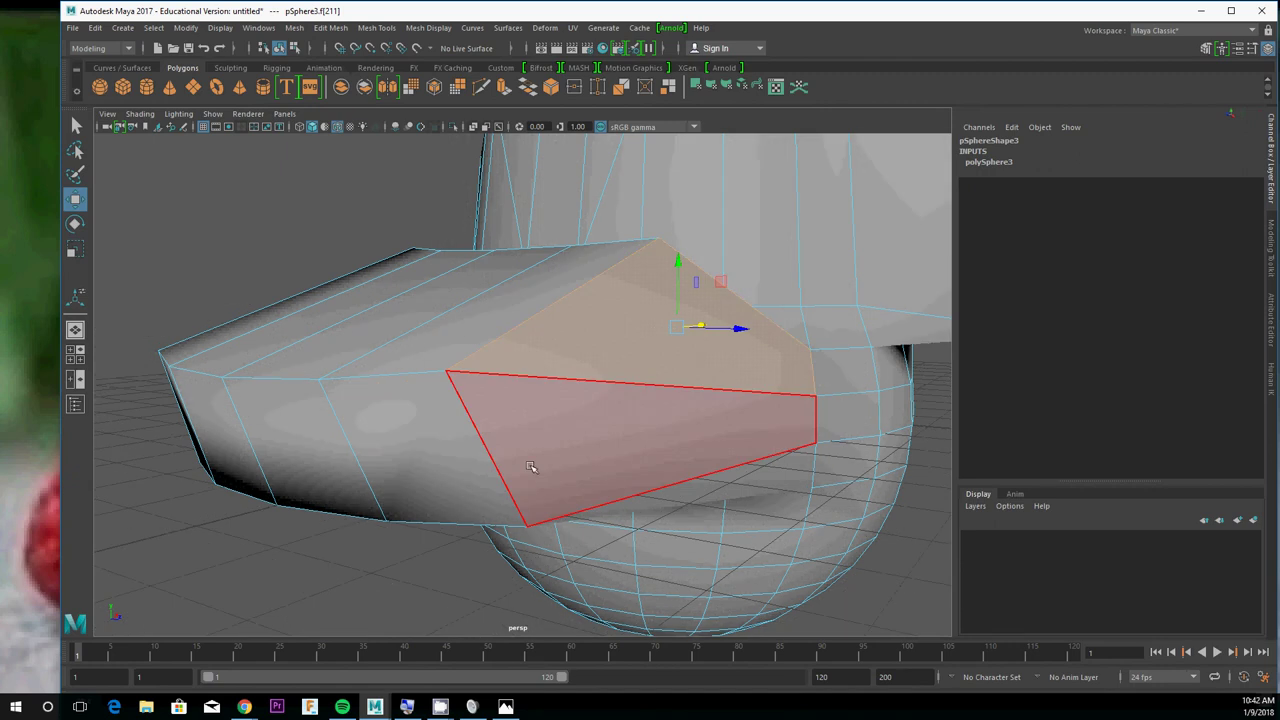
click(396, 474)
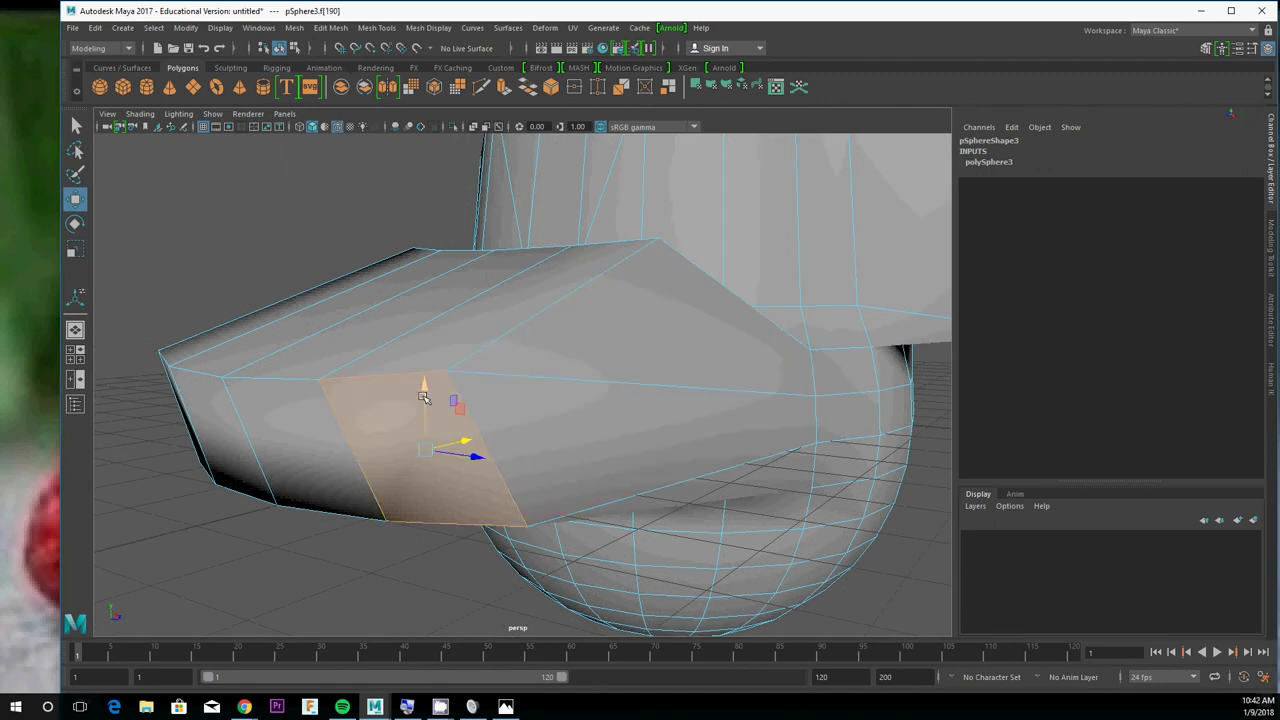
drag(424, 397, 455, 188)
- Select the underside face adjoining the raised corner and move it up along Y through the brim
click(534, 365)
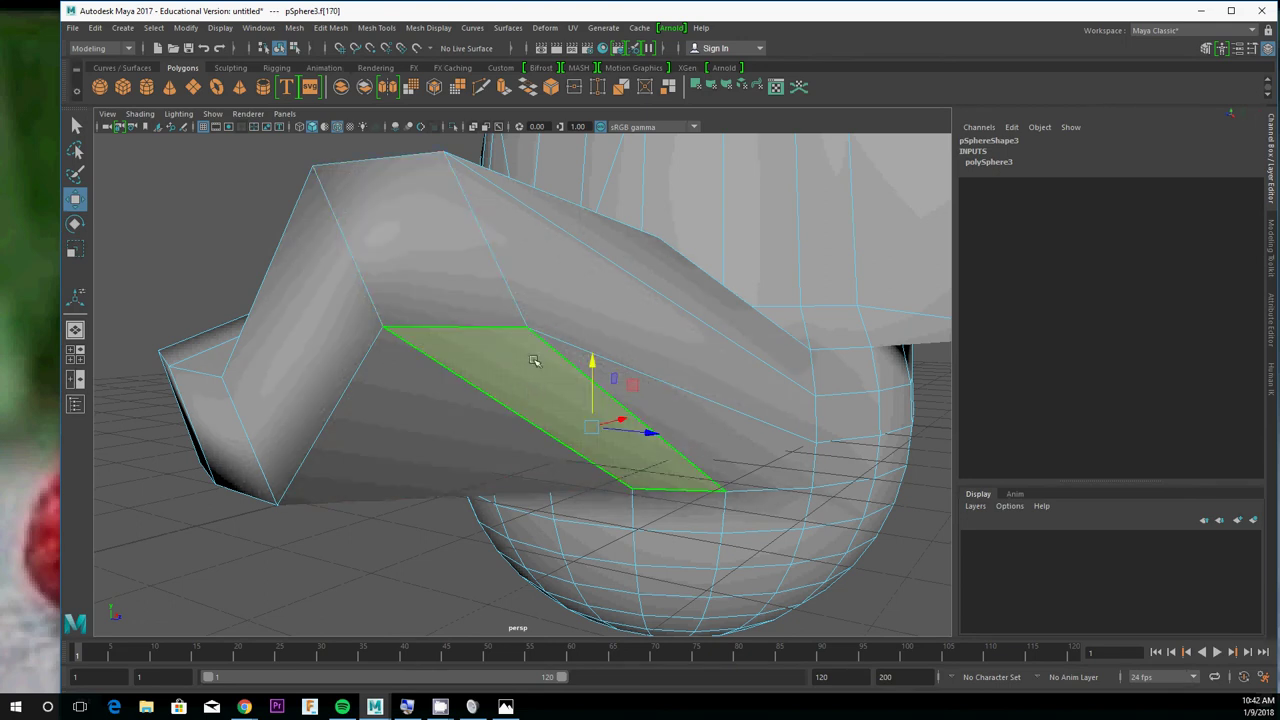
alt+middle_drag(511, 210, 483, 337)
drag(565, 470, 448, 284)
click(376, 262)
- Examine the distorted, overlapping polygons on the brim from several angles
scroll(376, 262, down, 5)
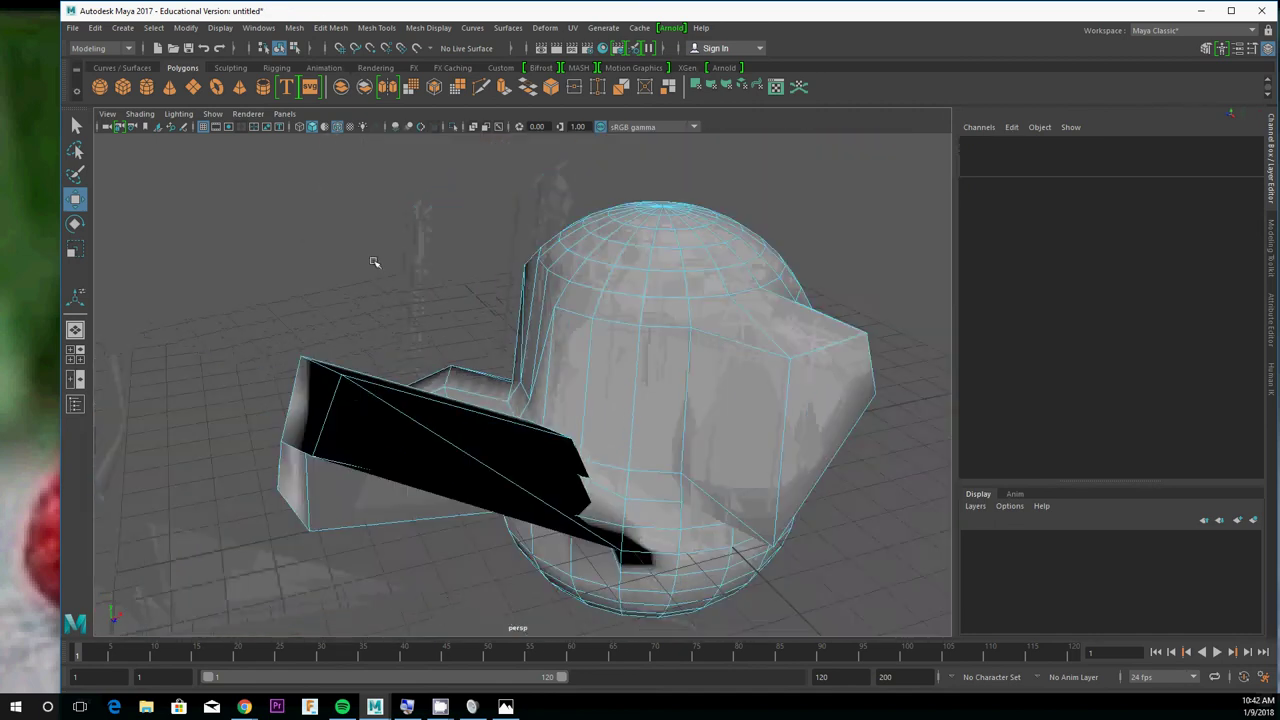
alt+drag(376, 262, 620, 294)
scroll(743, 334, up, 4)
alt+drag(743, 335, 551, 440)
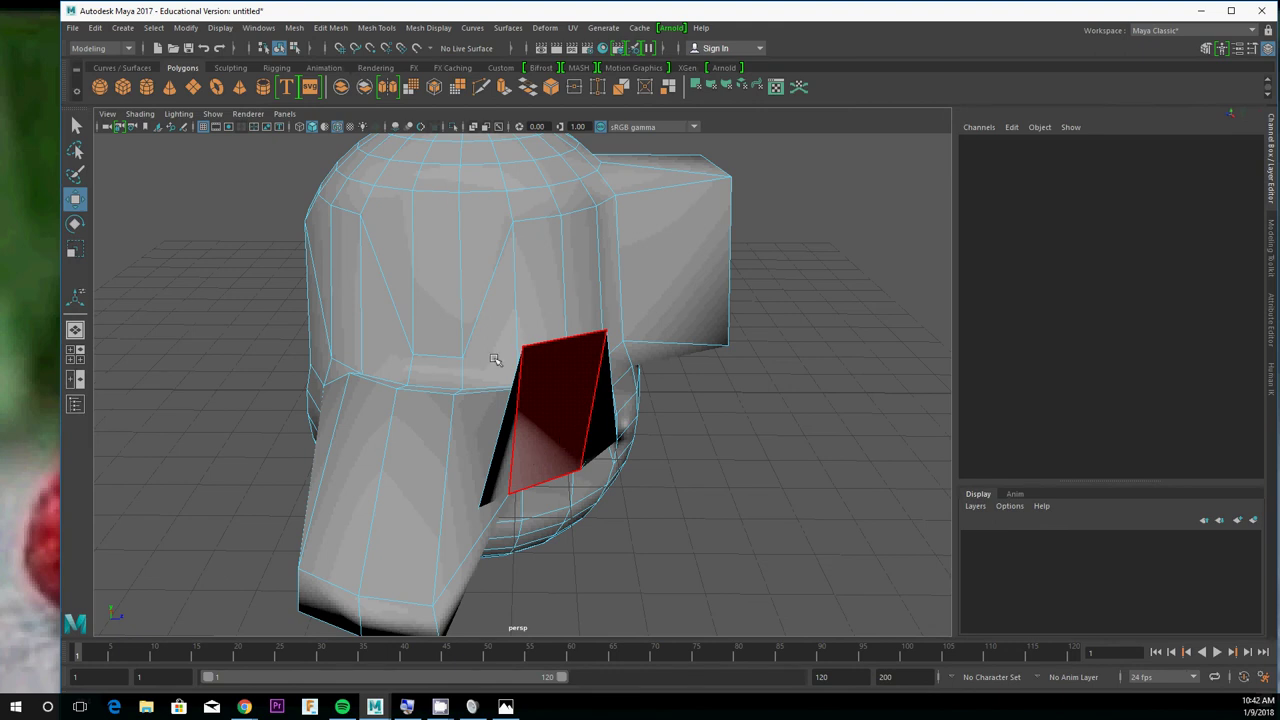
alt+drag(495, 360, 343, 395)
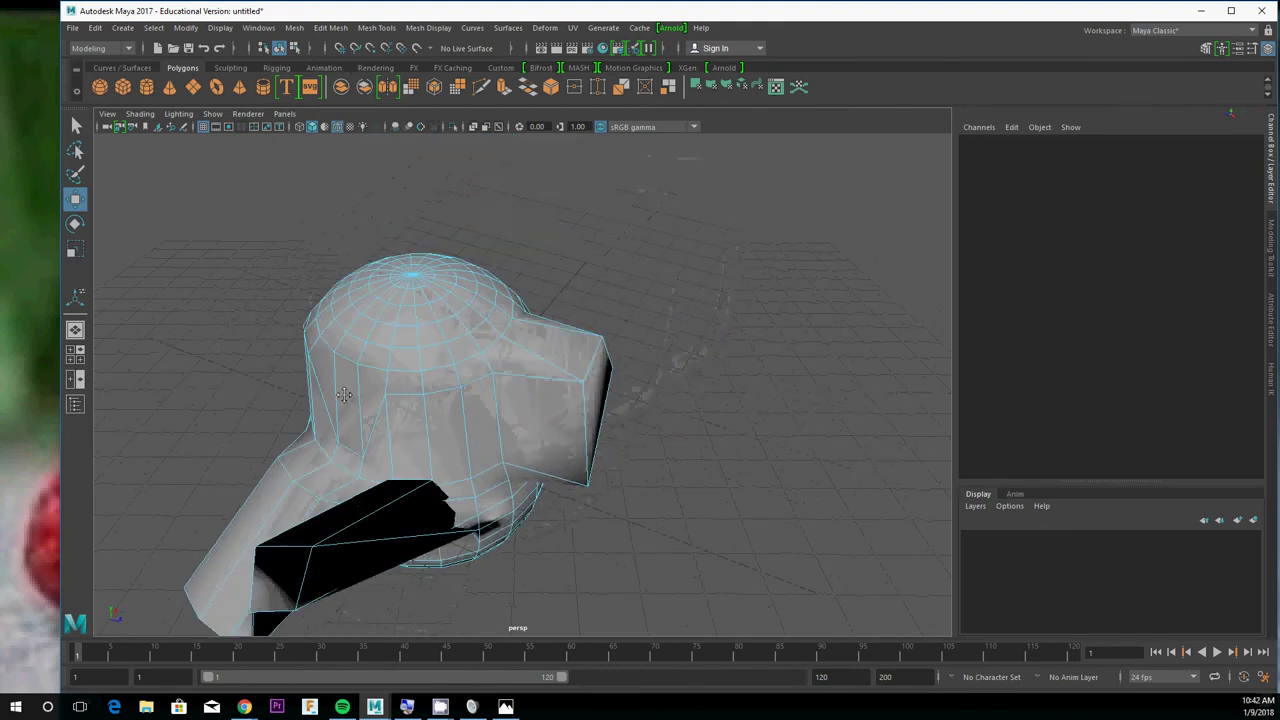
- Select a single face on the dome near the side projection and pull it up along Y into a spike
alt+middle_drag(344, 395, 339, 401)
scroll(516, 291, up, 5)
alt+middle_drag(516, 293, 564, 402)
click(447, 352)
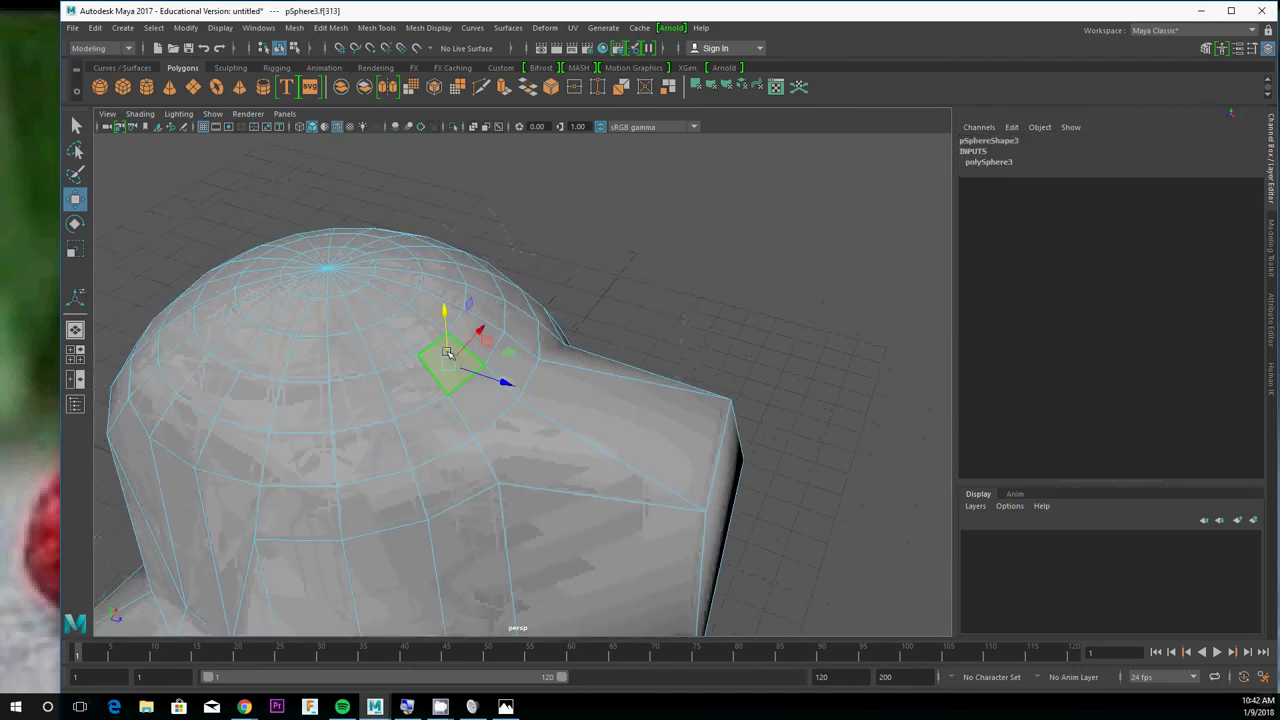
key(e)
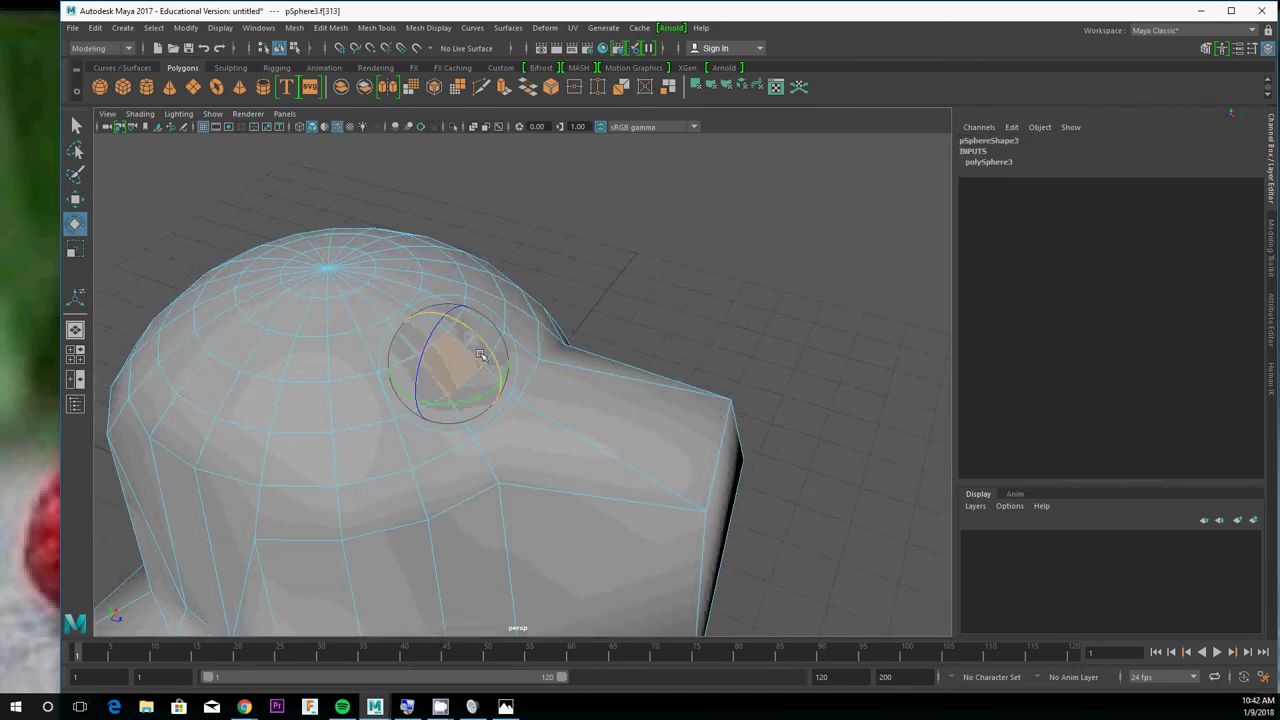
key(w)
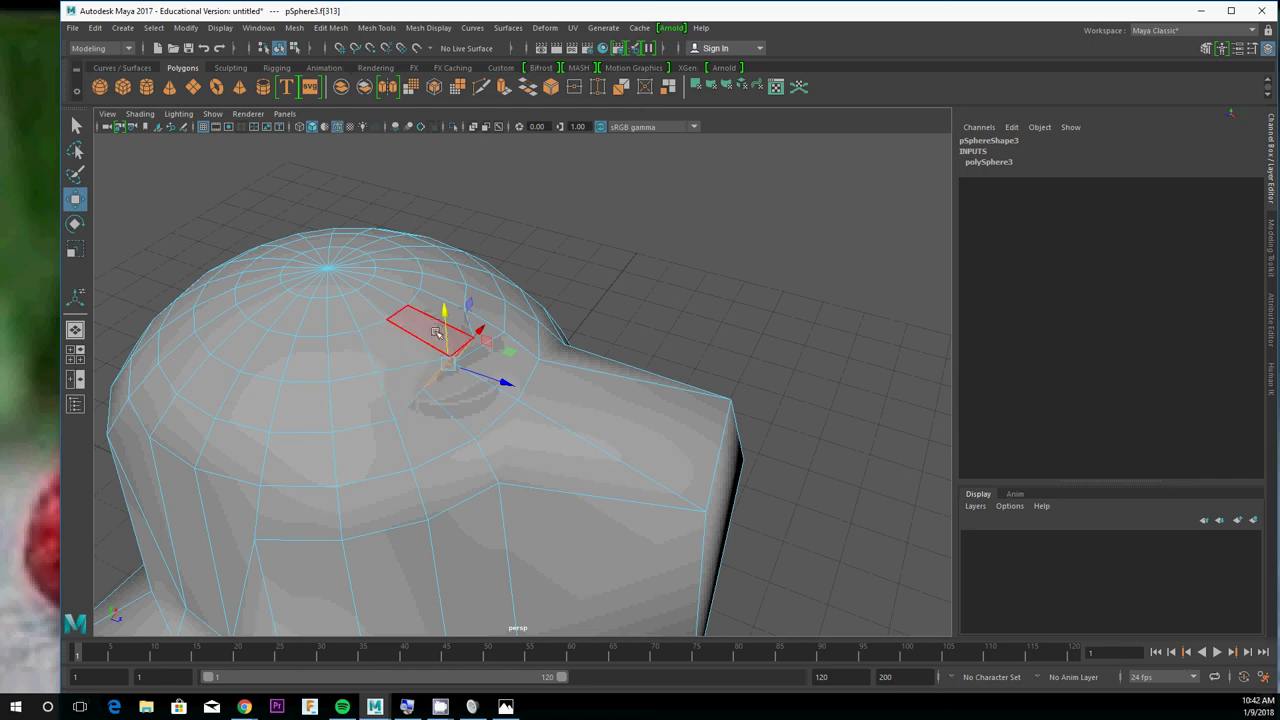
drag(440, 320, 474, 149)
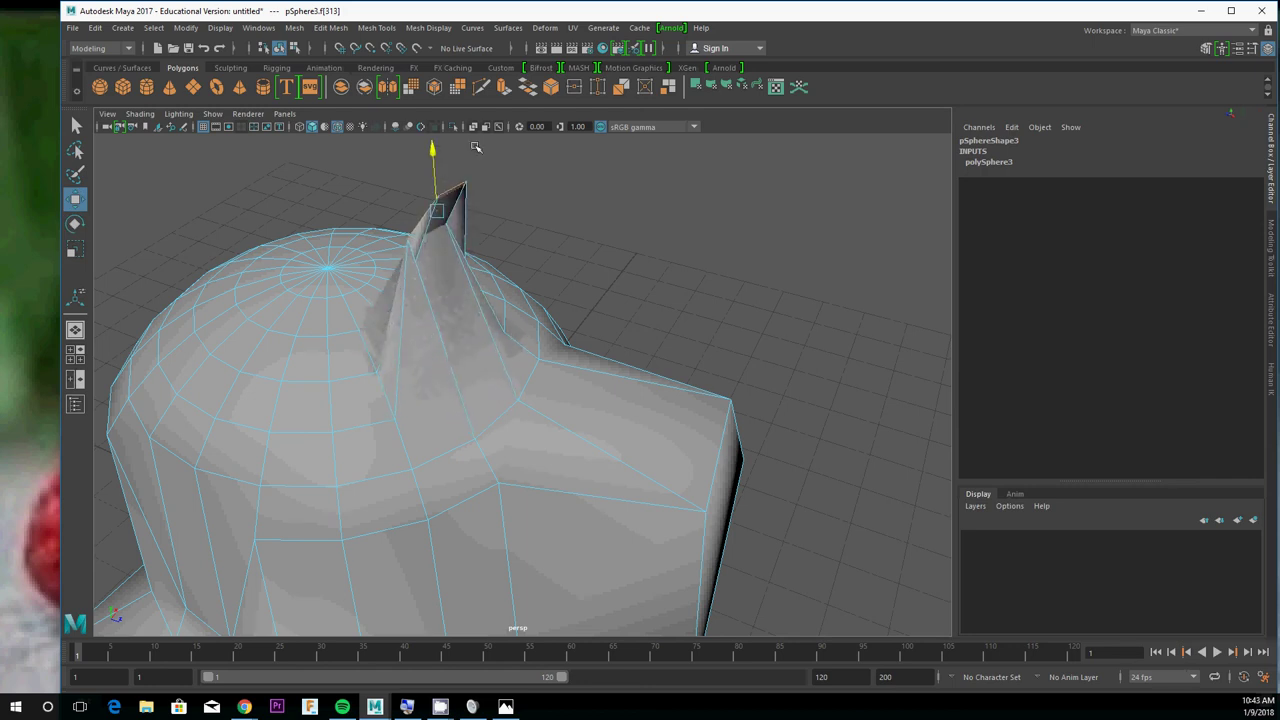
scroll(461, 205, up, 3)
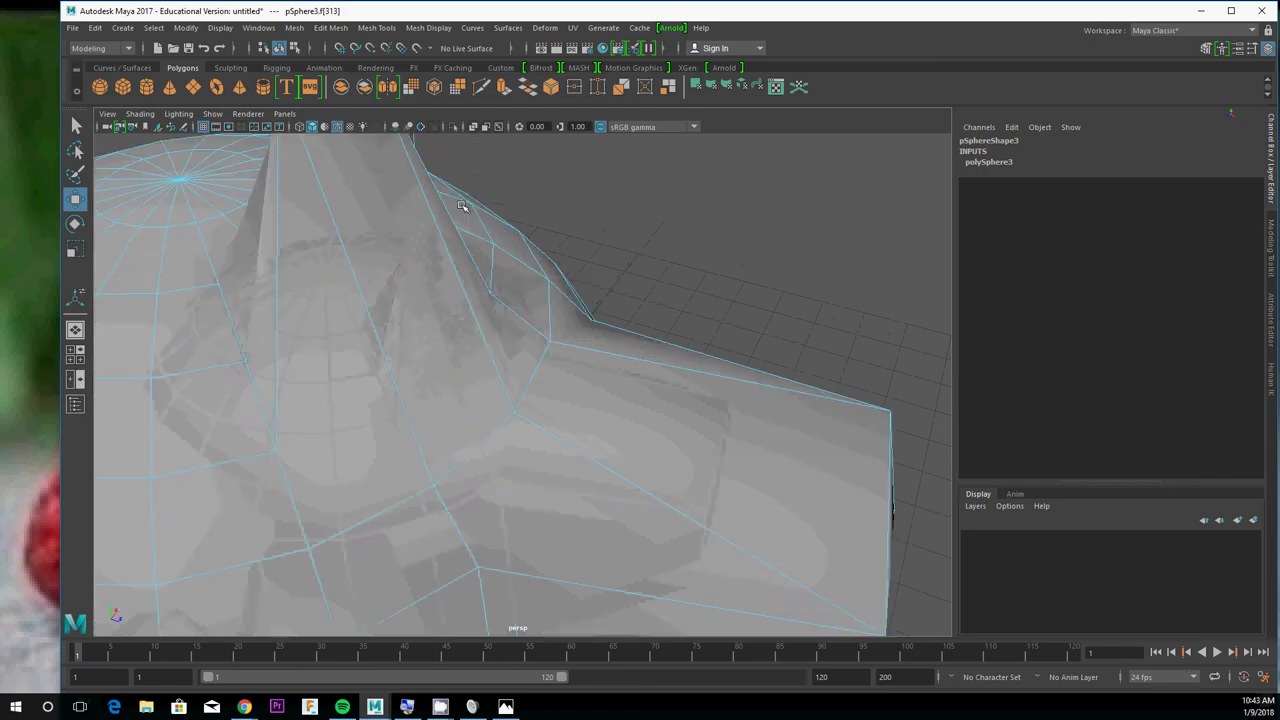
alt+drag(461, 205, 444, 455)
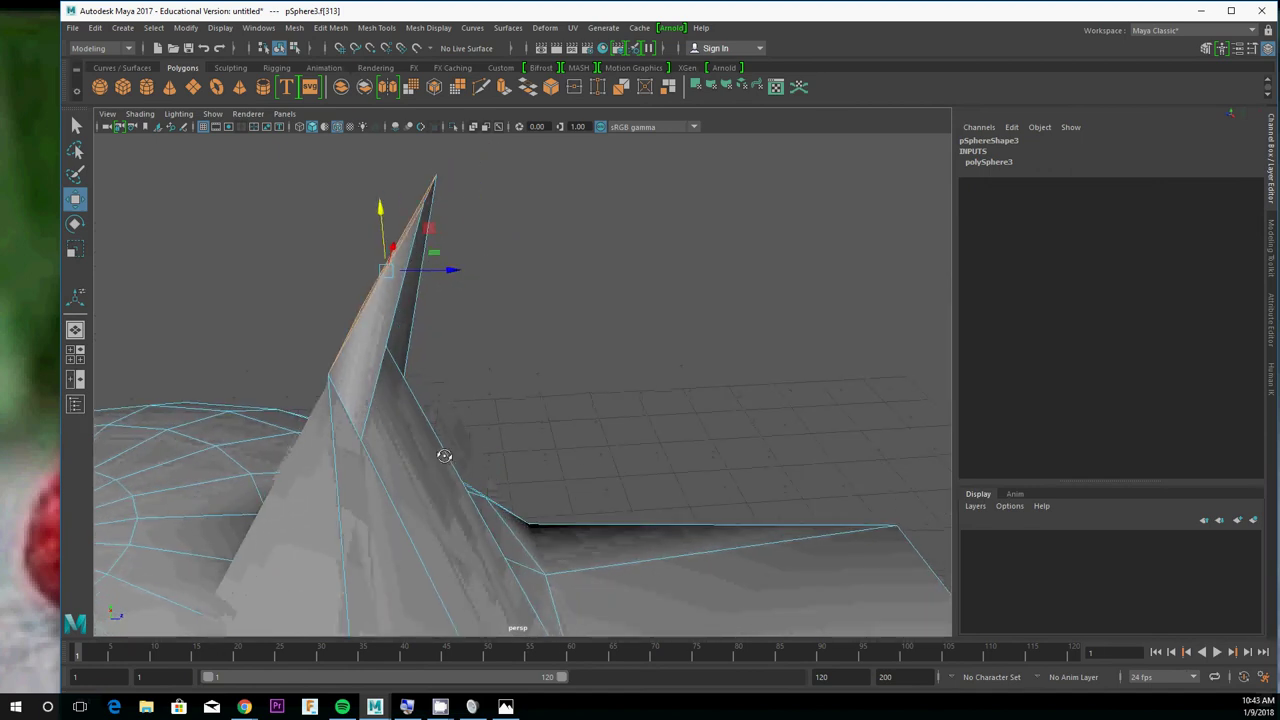
scroll(443, 457, down, 5)
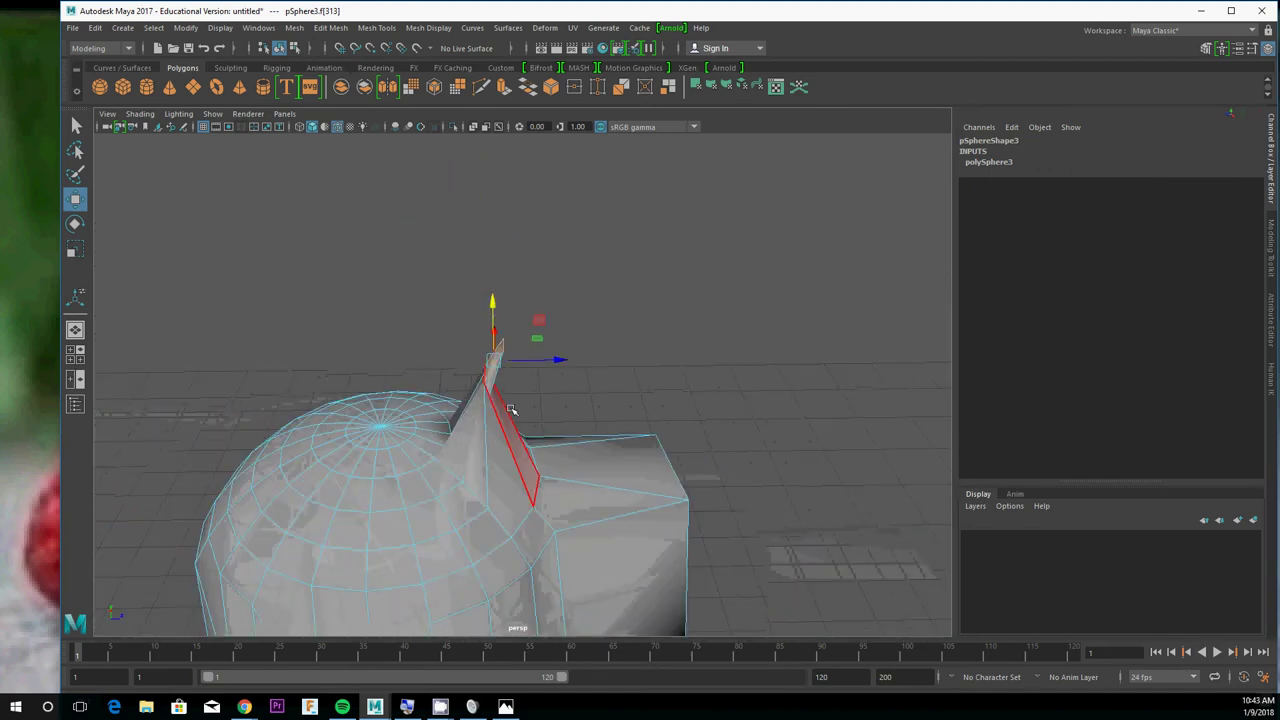
- Undo the spike pulled out of the dome and its face selection
key(ctrl+z)
key(ctrl+z)
key(ctrl+z)
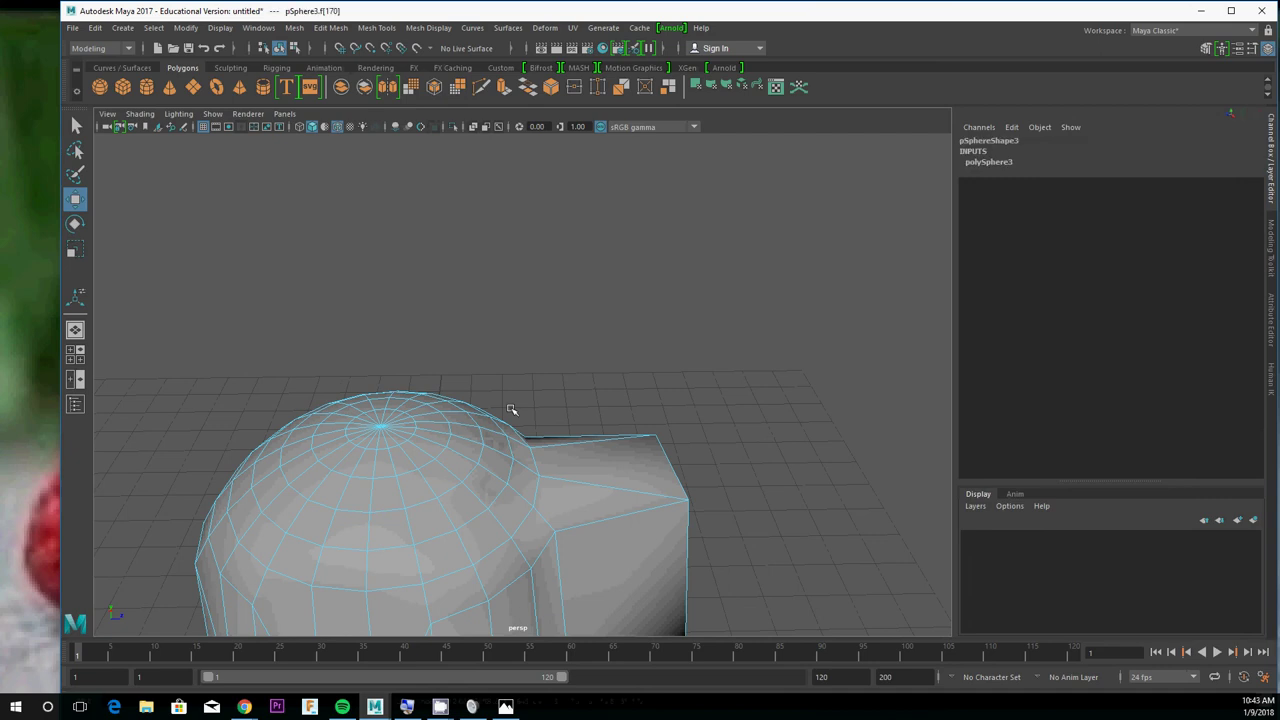
- Select the faces of the dome and upper body together with the side projection
scroll(510, 396, down, 4)
drag(597, 331, 434, 486)
right_drag(475, 422, 535, 344)
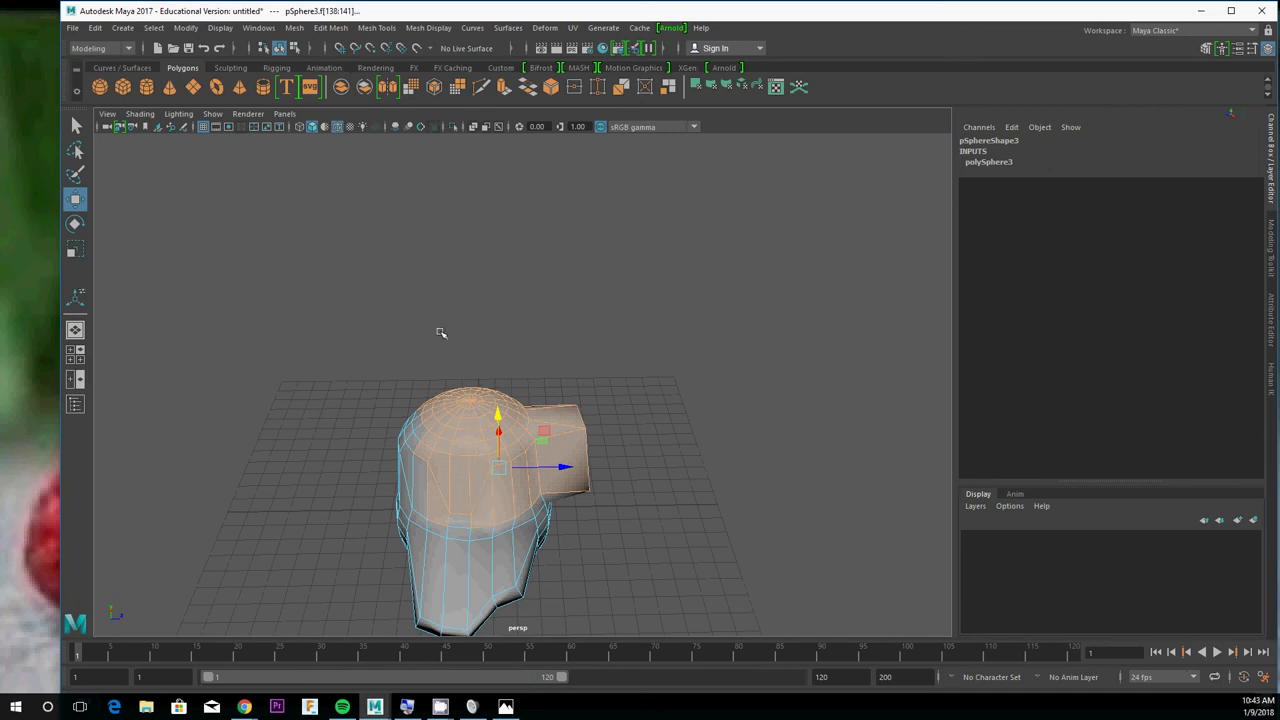
- Return the distorted sphere from face selection to object mode and delete the whole object
alt+drag(433, 335, 398, 268)
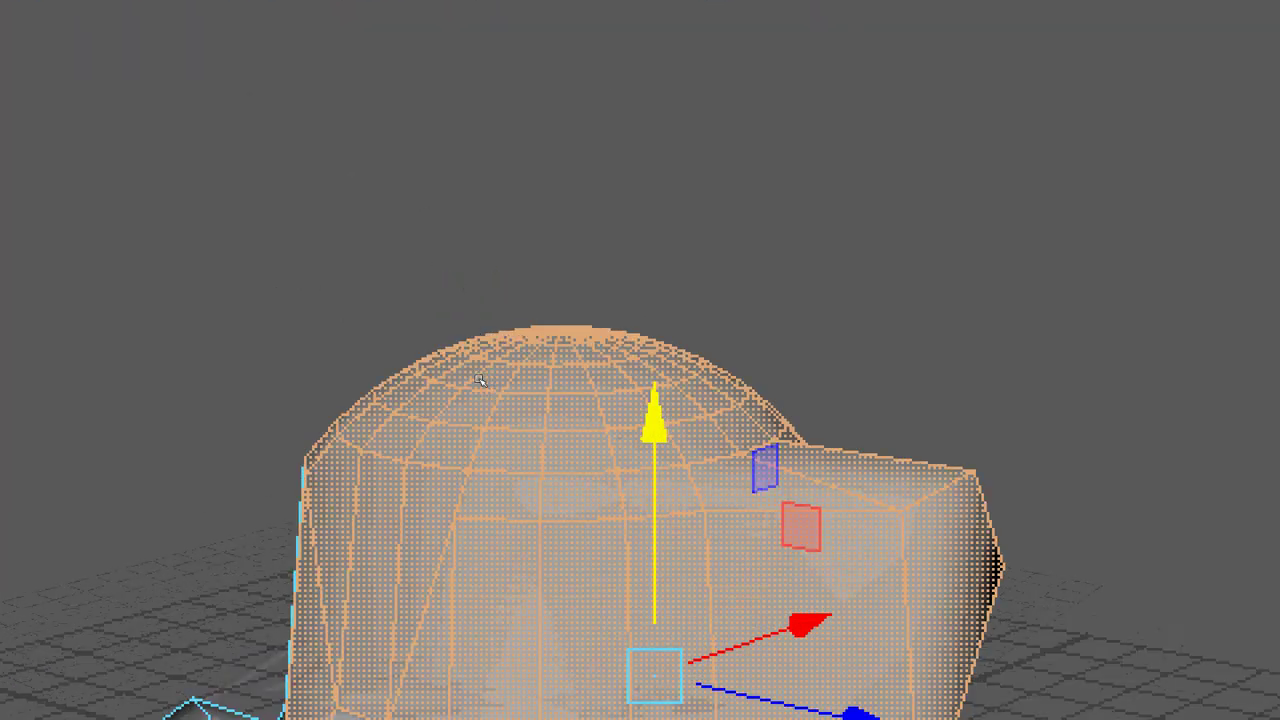
right_drag(481, 325, 542, 280)
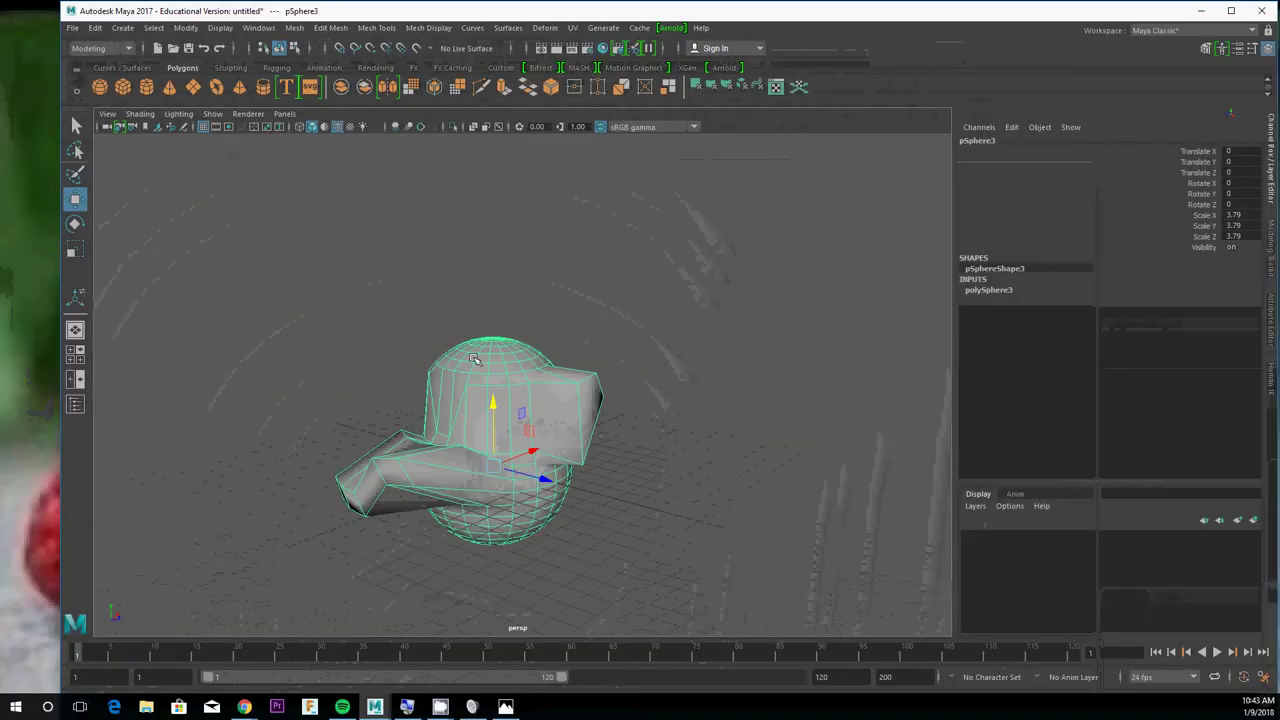
drag(489, 402, 517, 333)
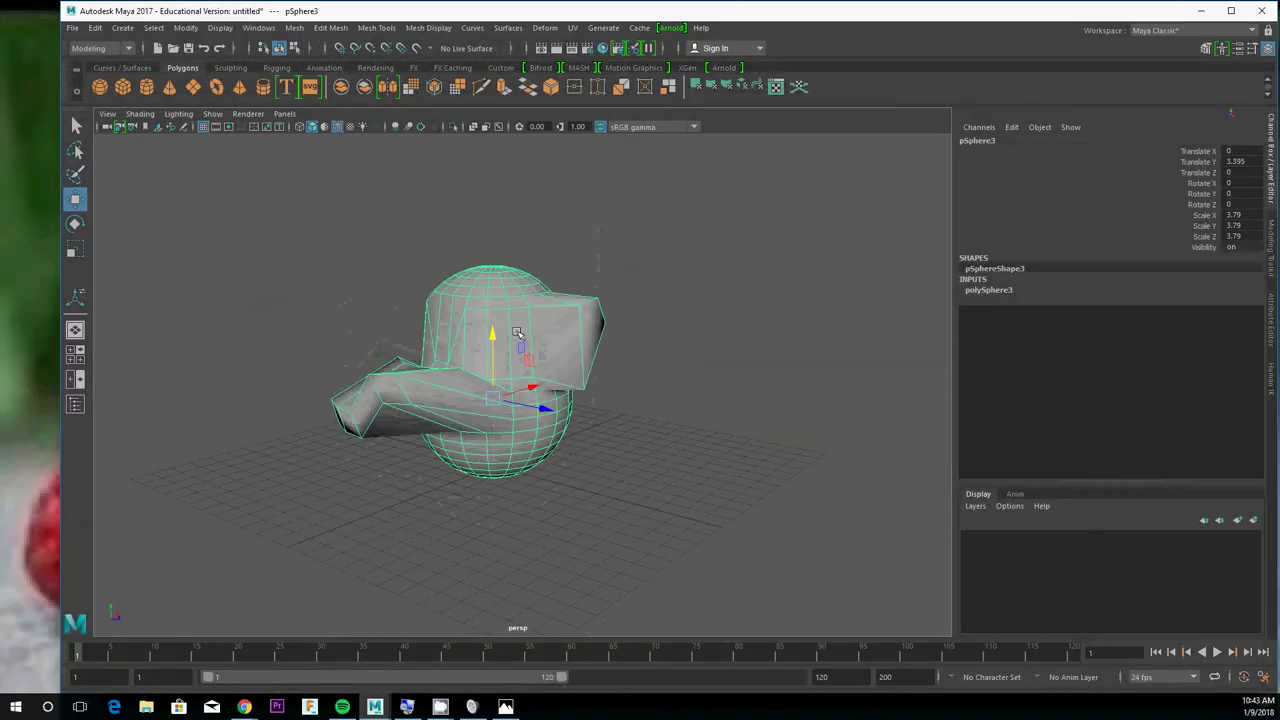
key(Delete)
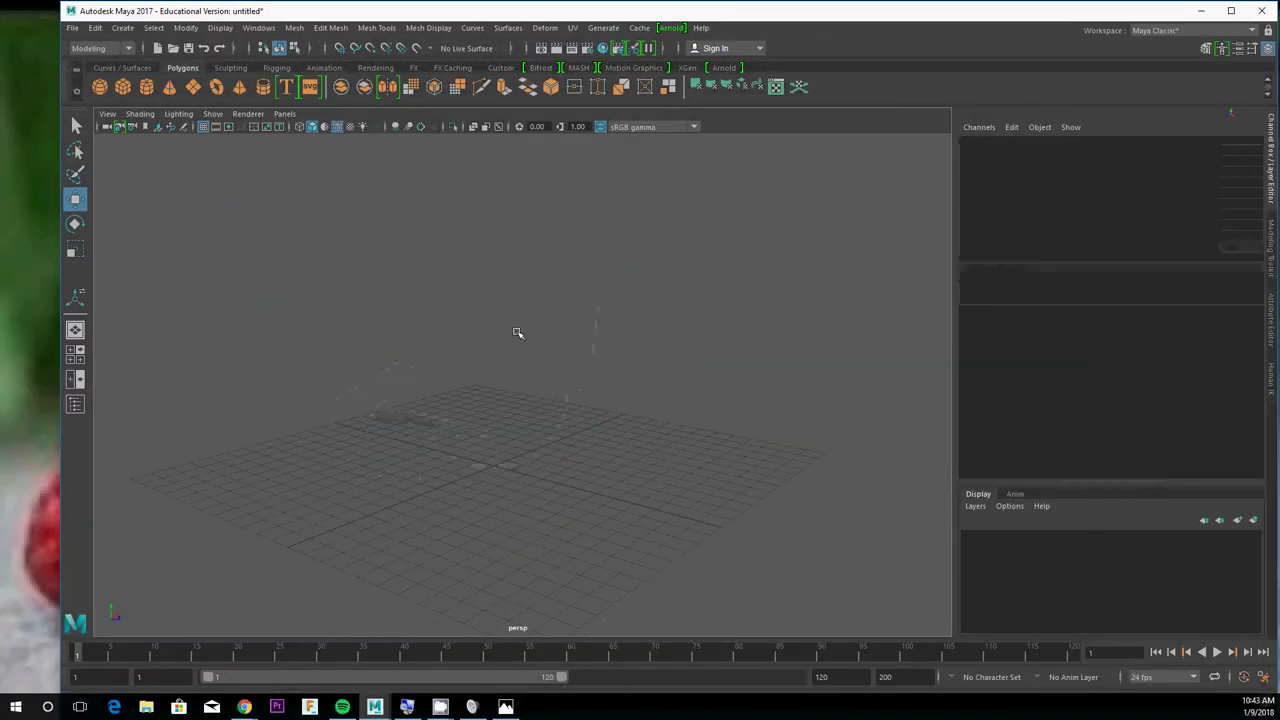
- Create a new polygon sphere at the grid centre and scale it up uniformly until it extends beyond most of the grid's depth
key(f)
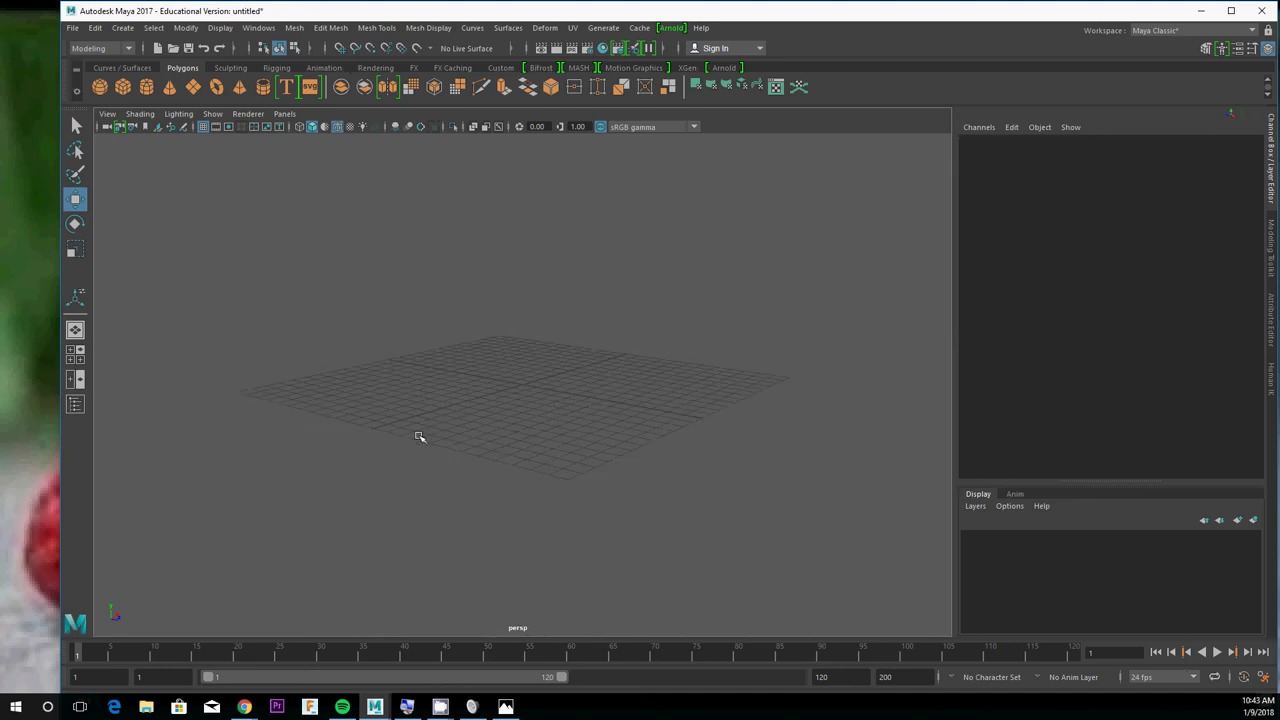
click(100, 87)
key(r)
drag(522, 383, 779, 377)
click(736, 263)
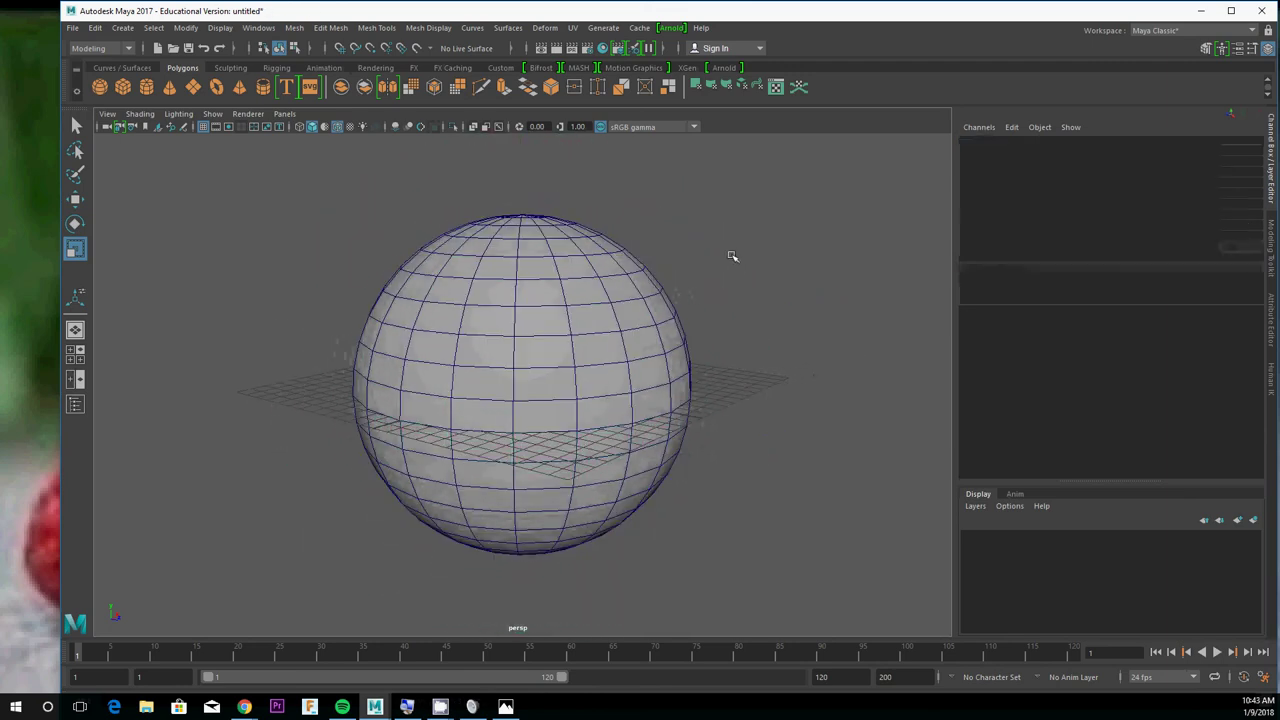
- Select the new sphere and switch it to face component selection
click(533, 316)
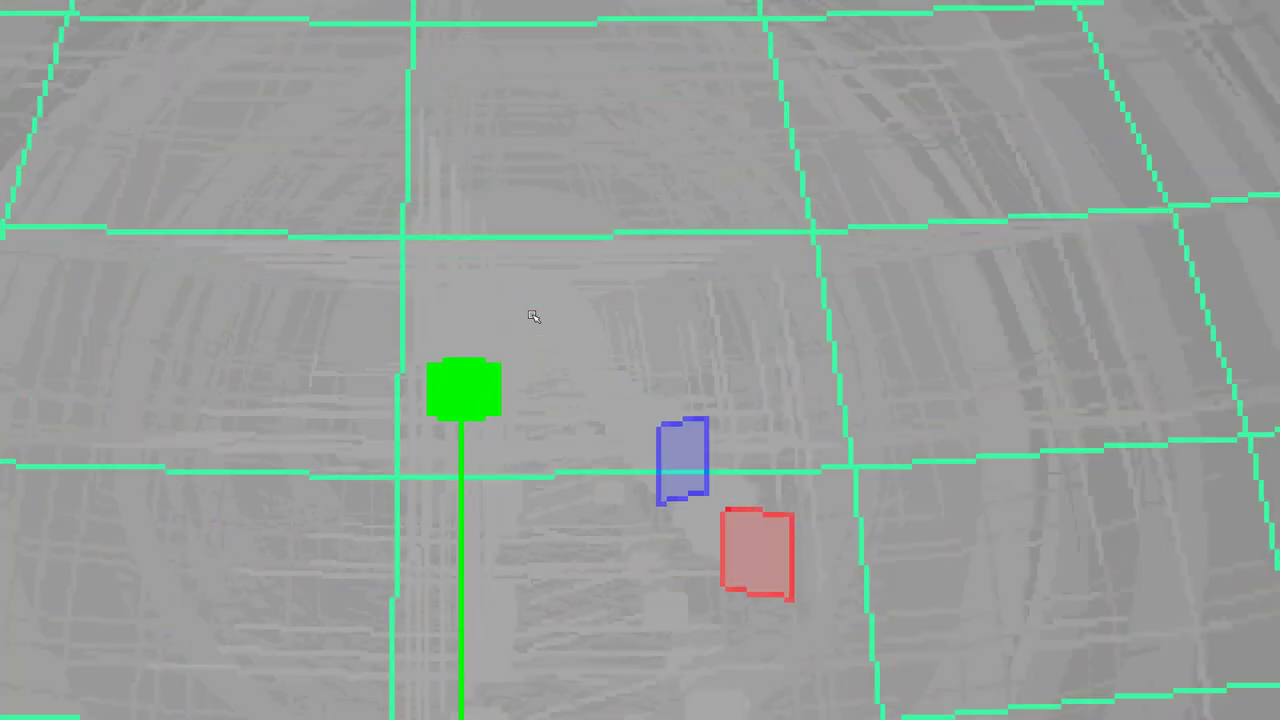
right_drag(533, 316, 527, 410)
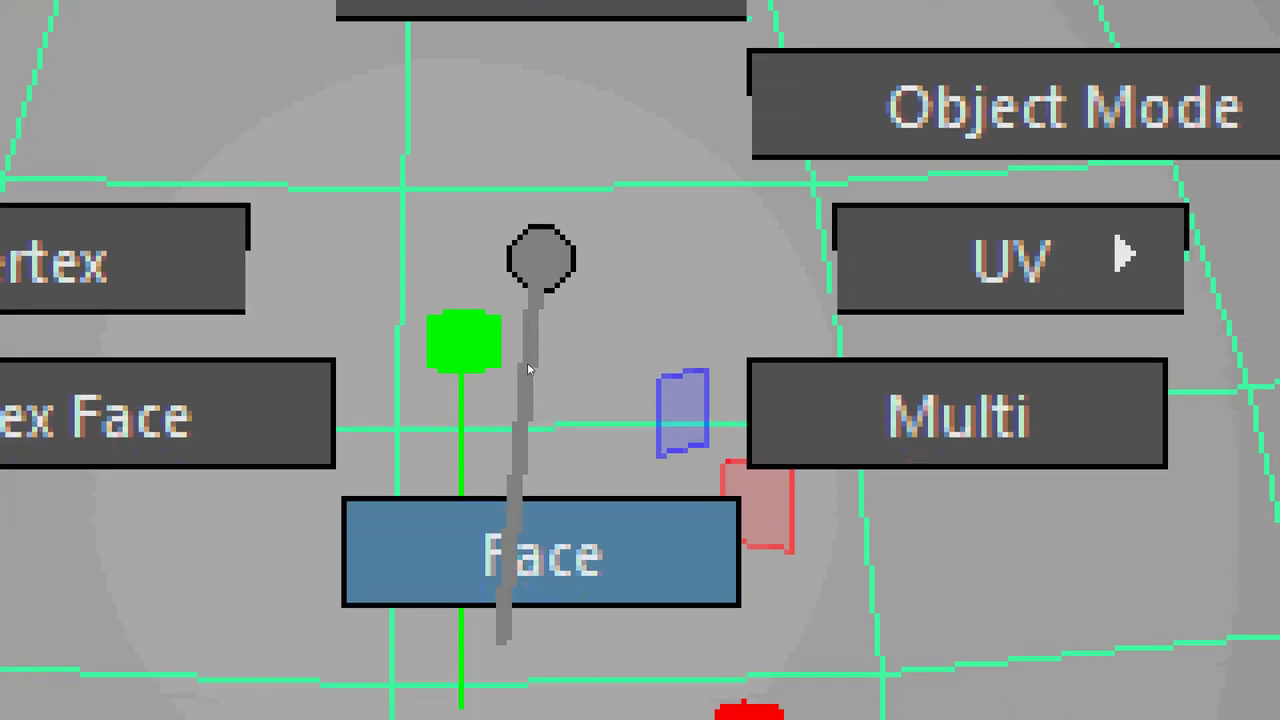
right_drag(528, 364, 537, 360)
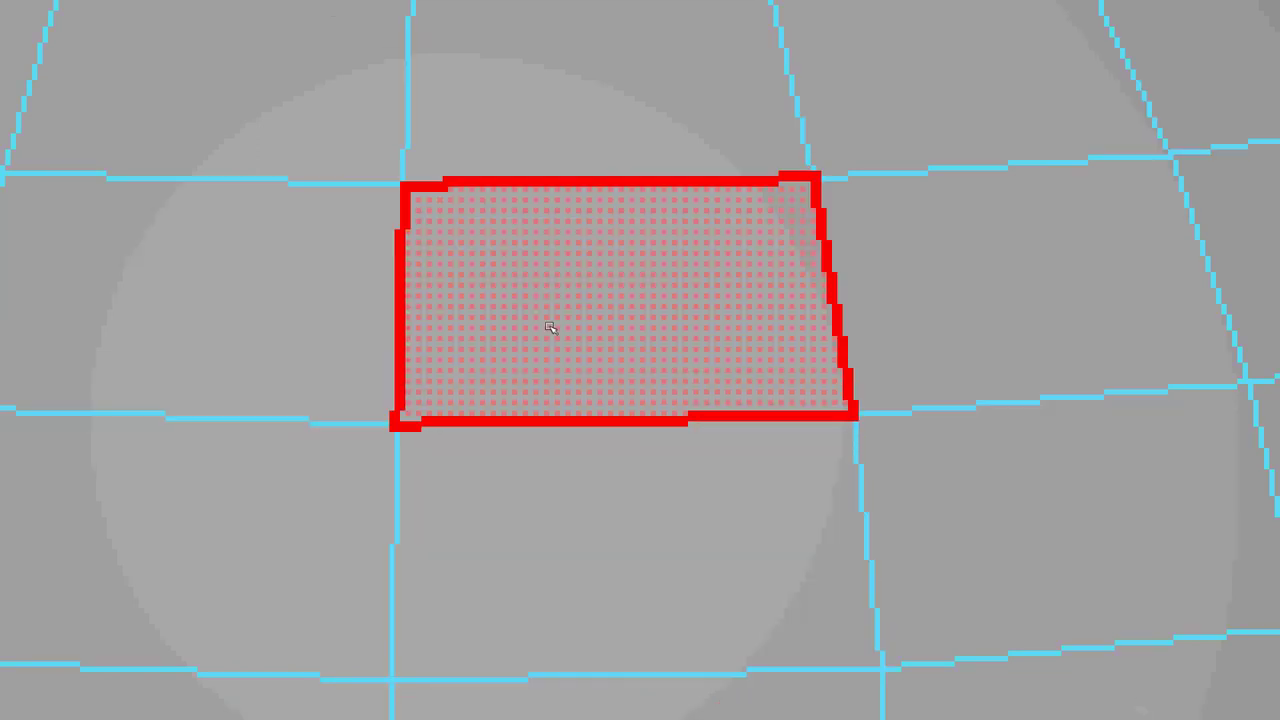